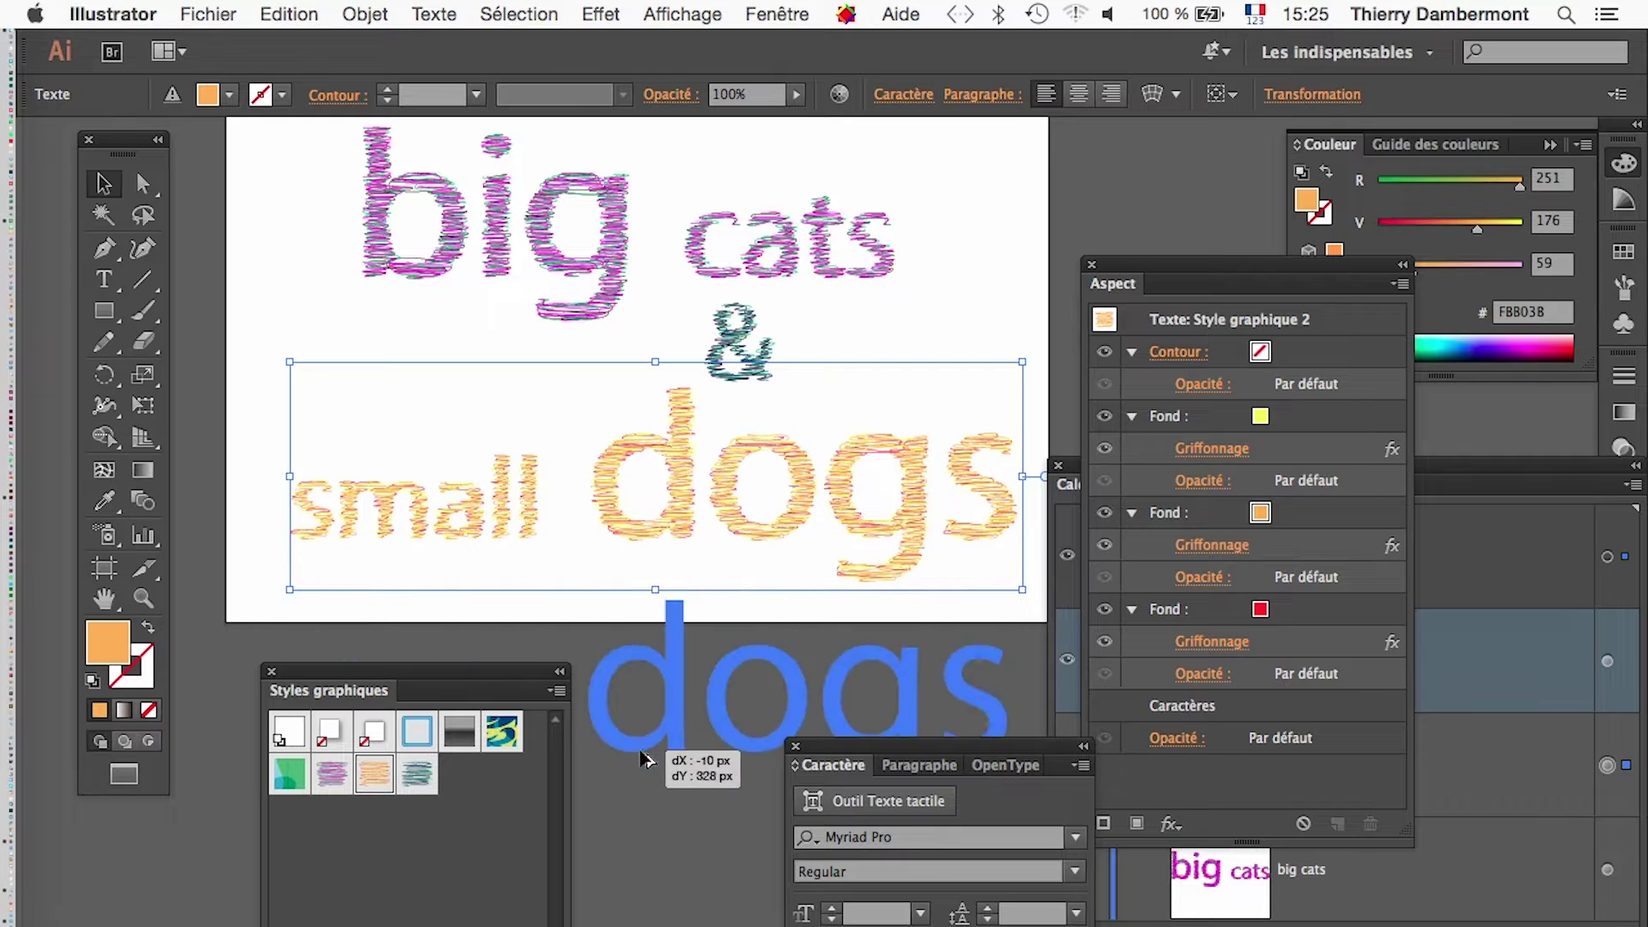
Move the floating panels off the duplicated text and delete "dogs" from the original "small dogs" text on the artboard.
{"action": "left_click_drag", "start_coordinate": [513, 681], "coordinate": [481, 926]}
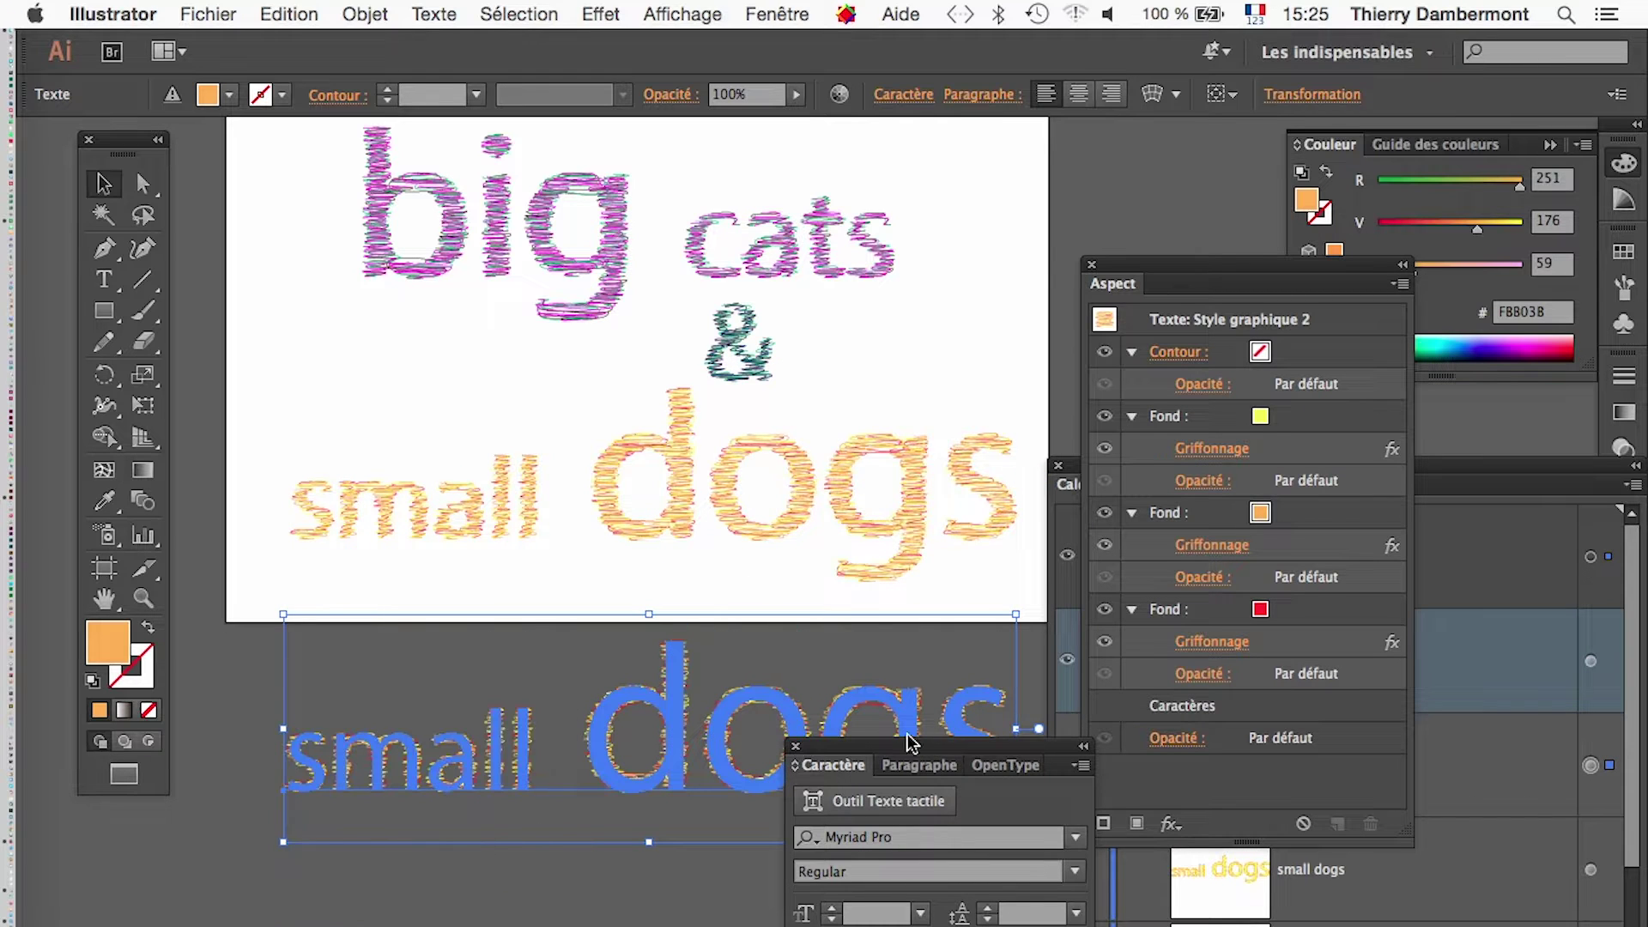
{"action": "left_click_drag", "start_coordinate": [912, 743], "coordinate": [923, 926]}
{"action": "key", "text": "t"}
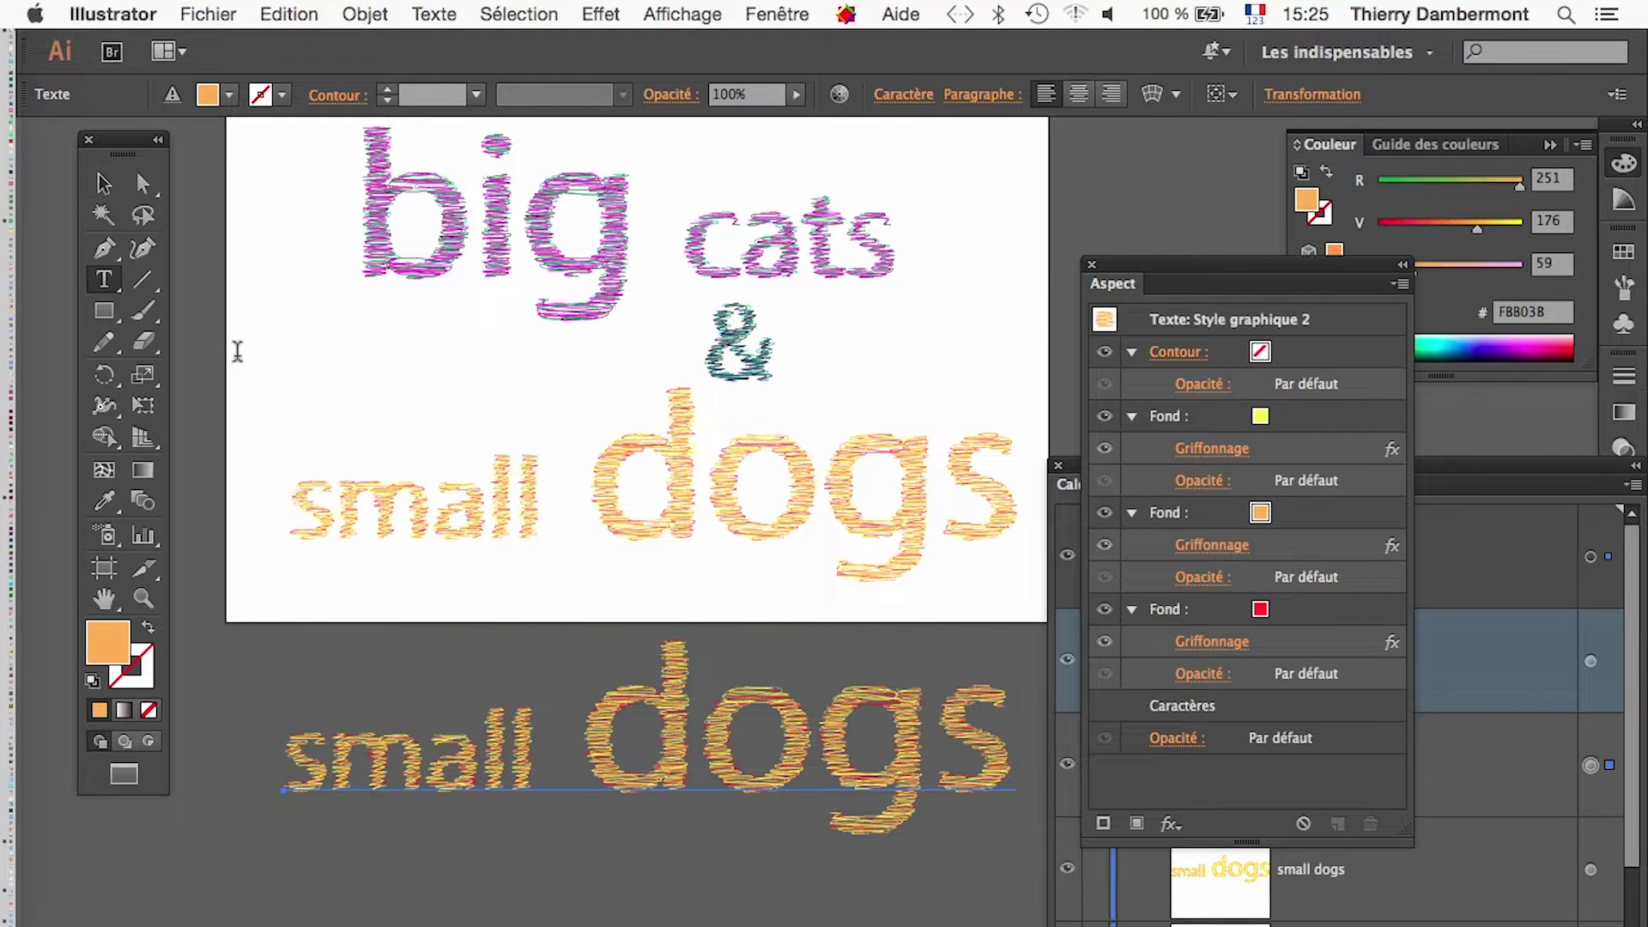
{"action": "left_click_drag", "start_coordinate": [539, 481], "coordinate": [985, 493]}
{"action": "key", "text": "BackSpace"}
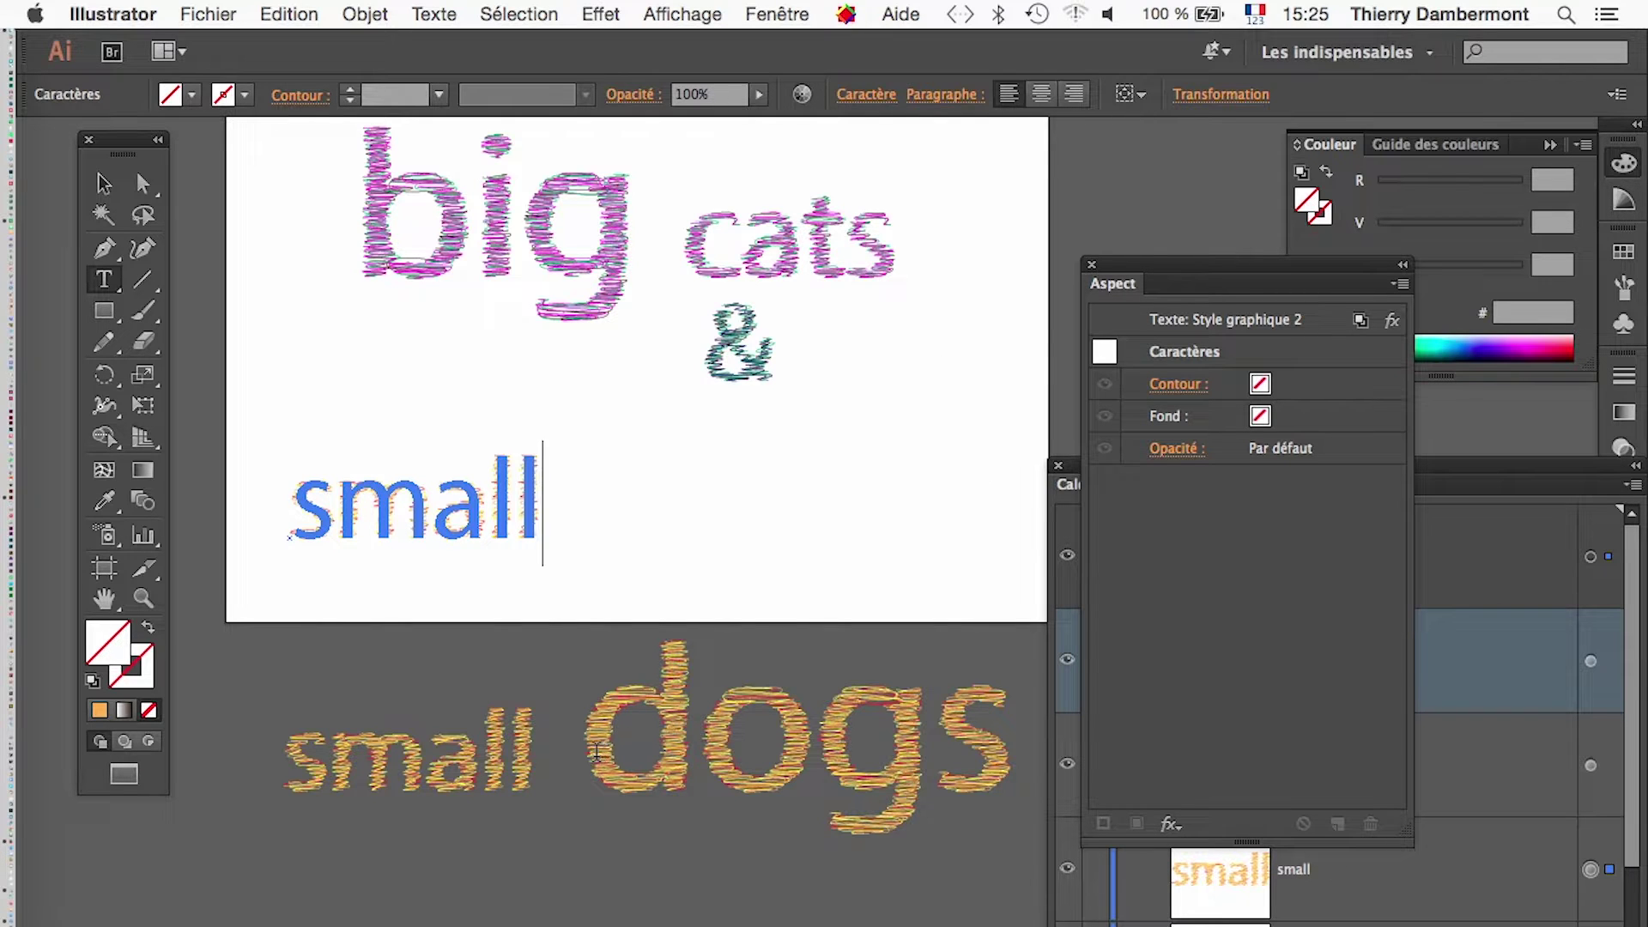
Delete "small" from the duplicated text below the artboard so that it reads only "dogs".
{"action": "left_click", "coordinate": [582, 743]}
{"action": "left_click_drag", "start_coordinate": [589, 736], "coordinate": [284, 739]}
{"action": "key", "text": "BackSpace"}
{"action": "key", "text": "Escape"}
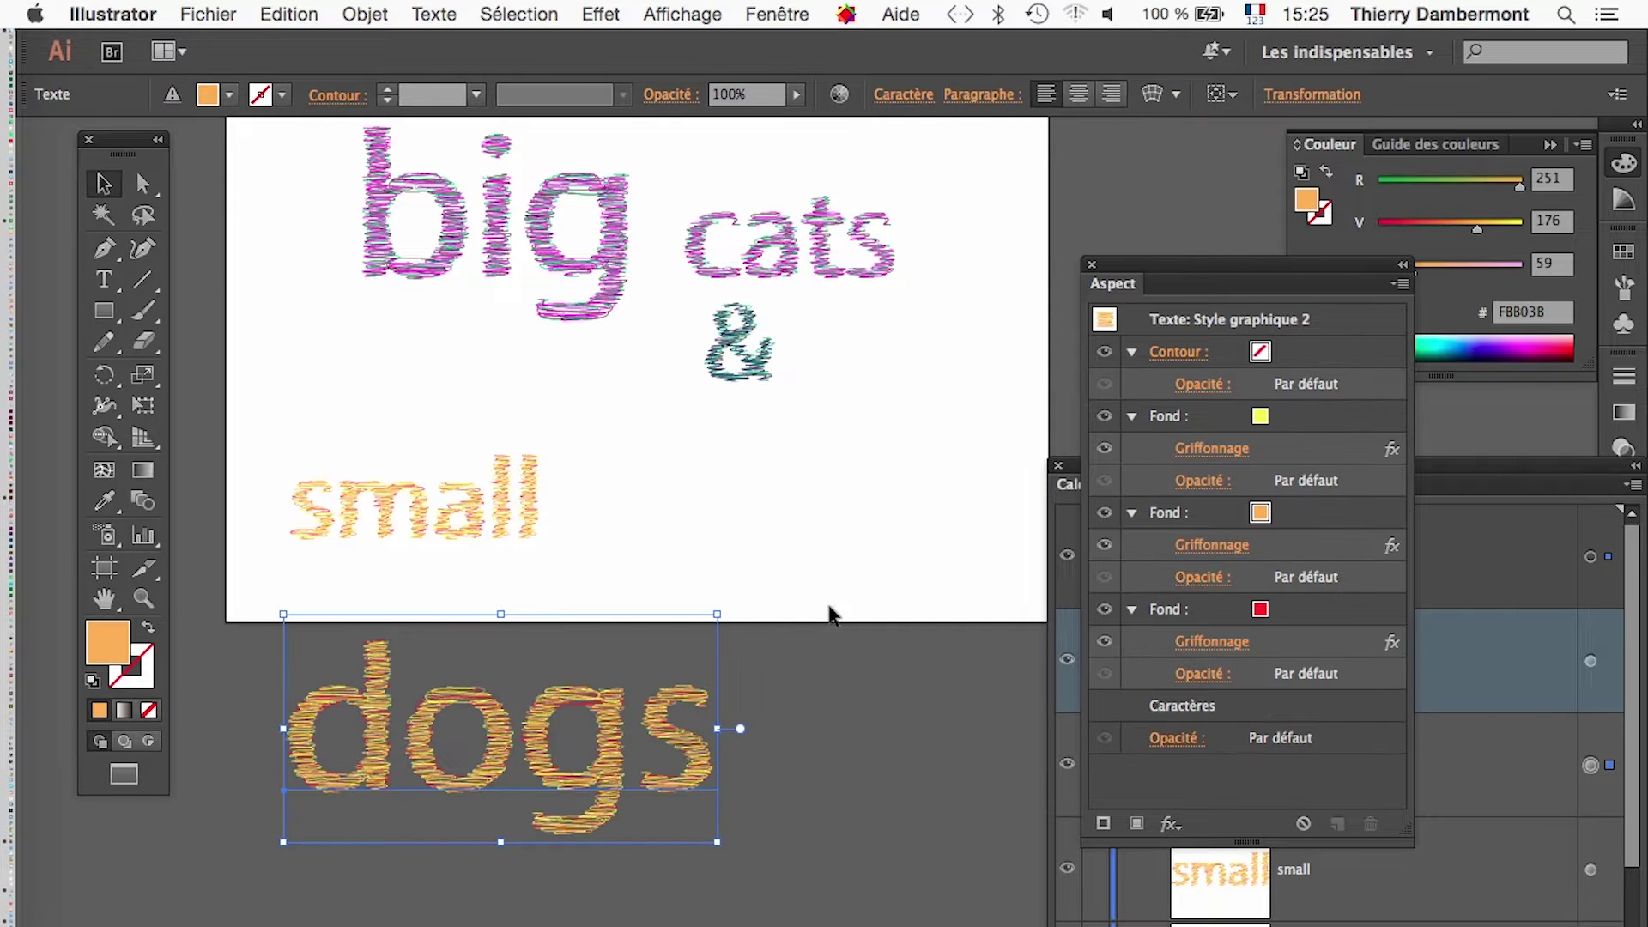
Move "small" up on the artboard and place "dogs" just below it, shifted towards the right.
{"action": "left_click", "coordinate": [589, 519]}
{"action": "left_click_drag", "start_coordinate": [504, 526], "coordinate": [541, 449]}
{"action": "left_click", "coordinate": [575, 777]}
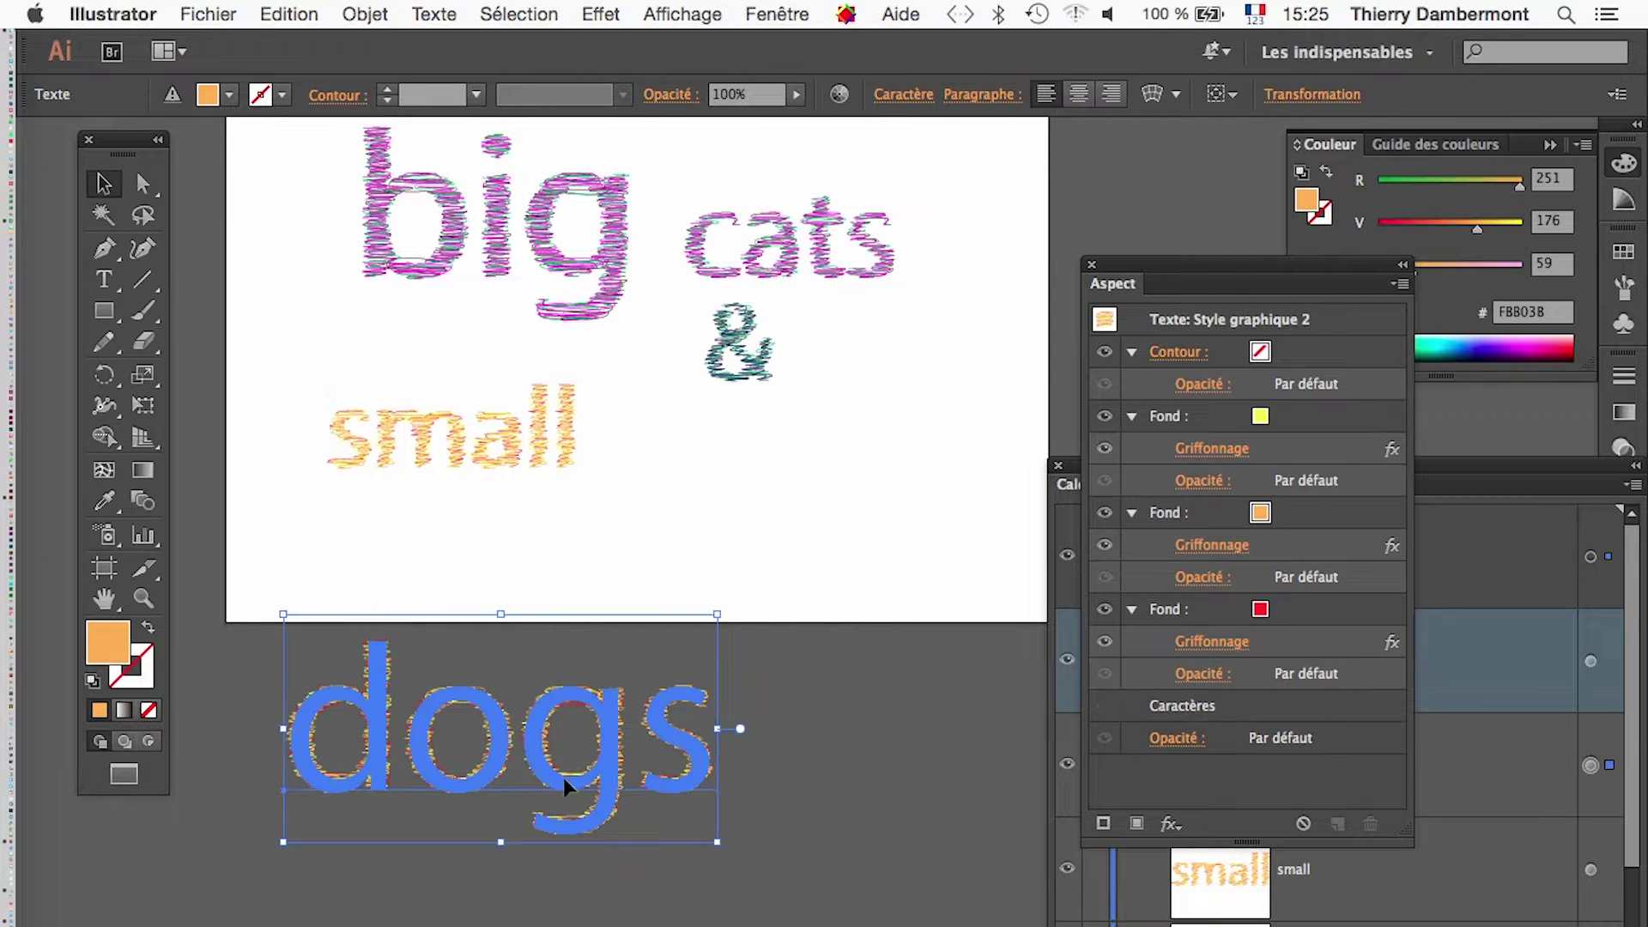
{"action": "left_click_drag", "start_coordinate": [575, 777], "coordinate": [738, 609]}
{"action": "left_click", "coordinate": [664, 773]}
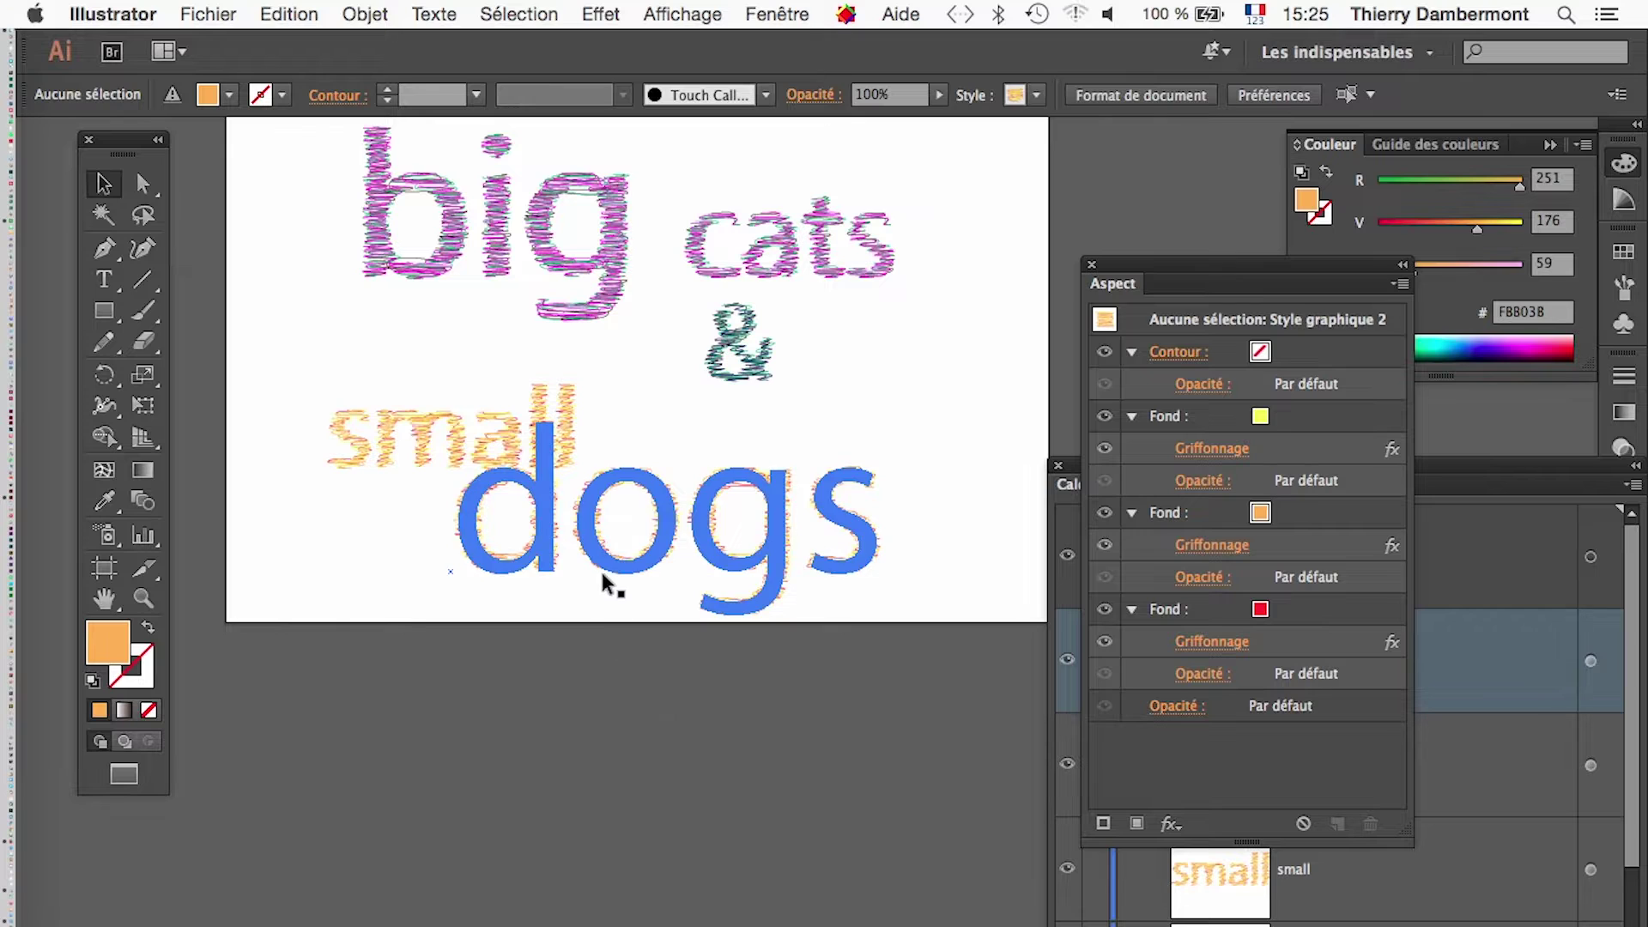
{"action": "mouse_move", "coordinate": [614, 558]}
{"action": "left_mouse_down"}
{"action": "mouse_move", "coordinate": [578, 556]}
{"action": "mouse_move", "coordinate": [713, 582]}
{"action": "left_mouse_up"}
{"action": "key", "text": "super+shift+a"}
{"action": "key", "text": "super+shift+a"}
{"action": "left_click", "coordinate": [713, 788]}
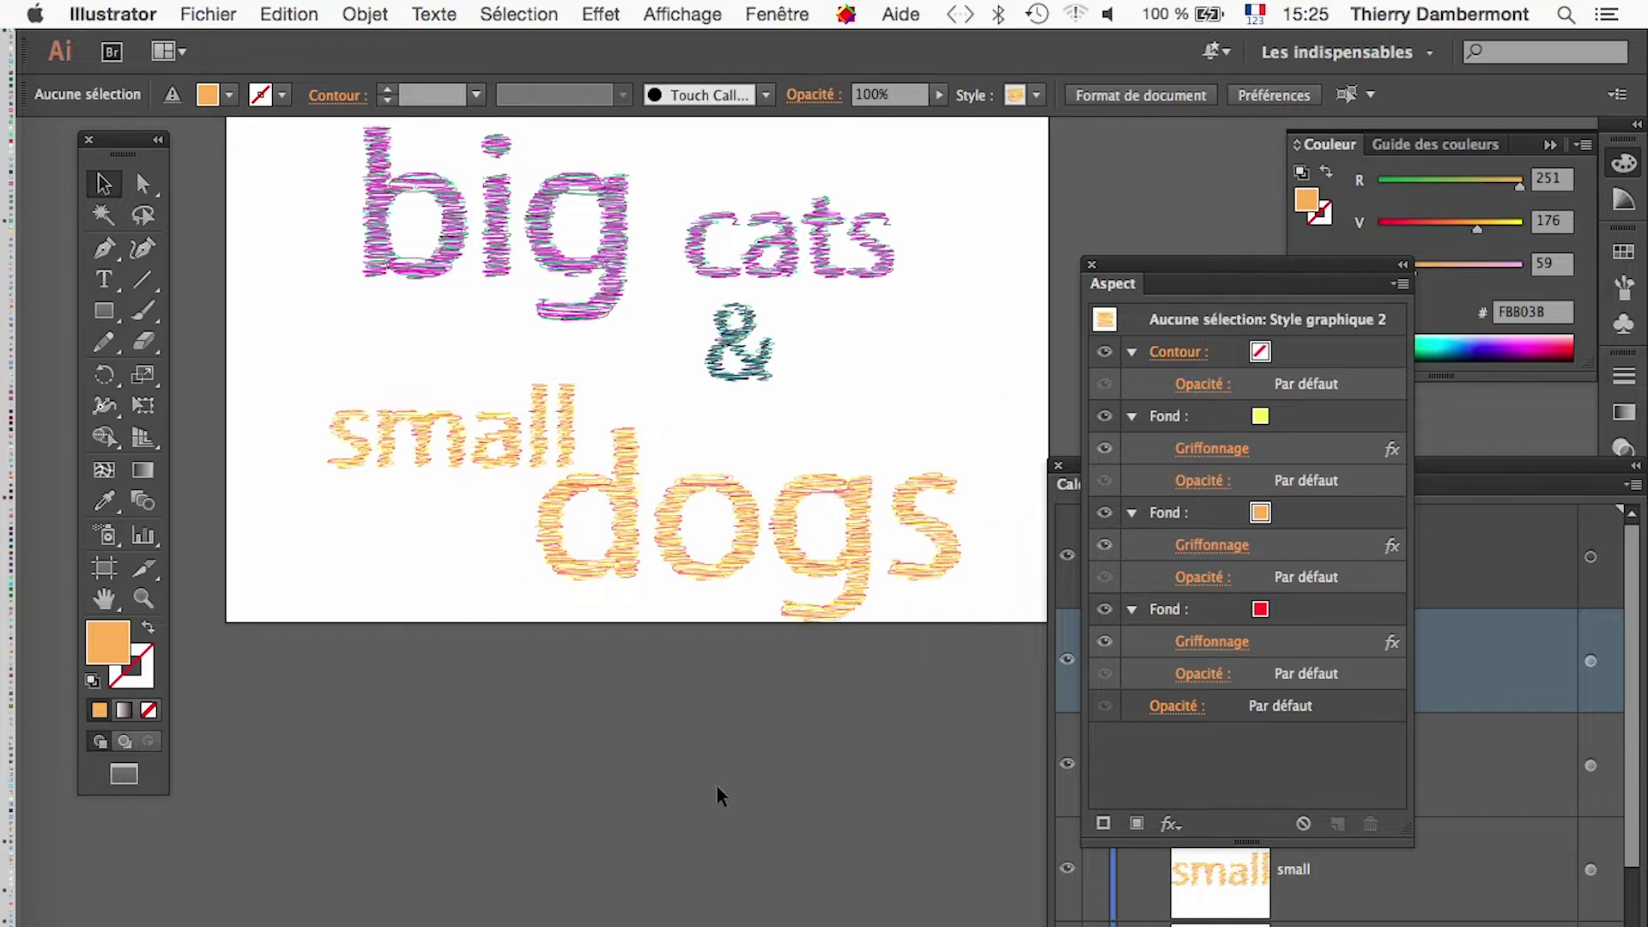
Duplicate the "big cats" text above the artboard and remove "cats" from the copy.
{"action": "scroll", "coordinate": [649, 326], "scroll_direction": "up", "scroll_amount": 5}
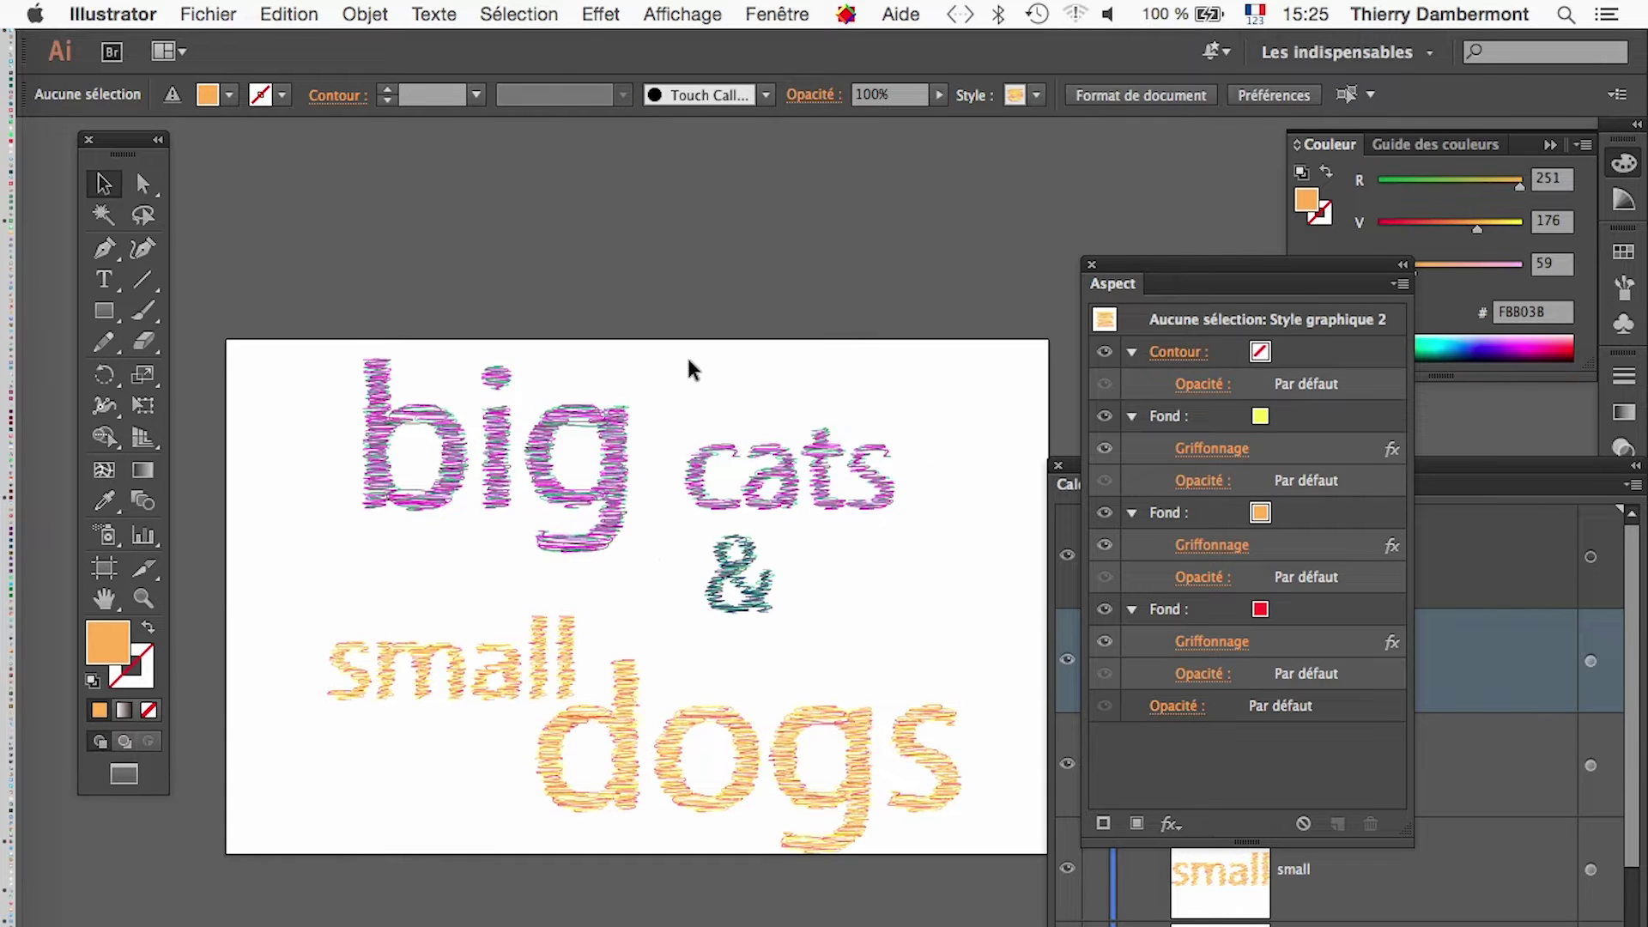
{"action": "left_click_drag", "start_coordinate": [628, 513], "coordinate": [622, 352]}
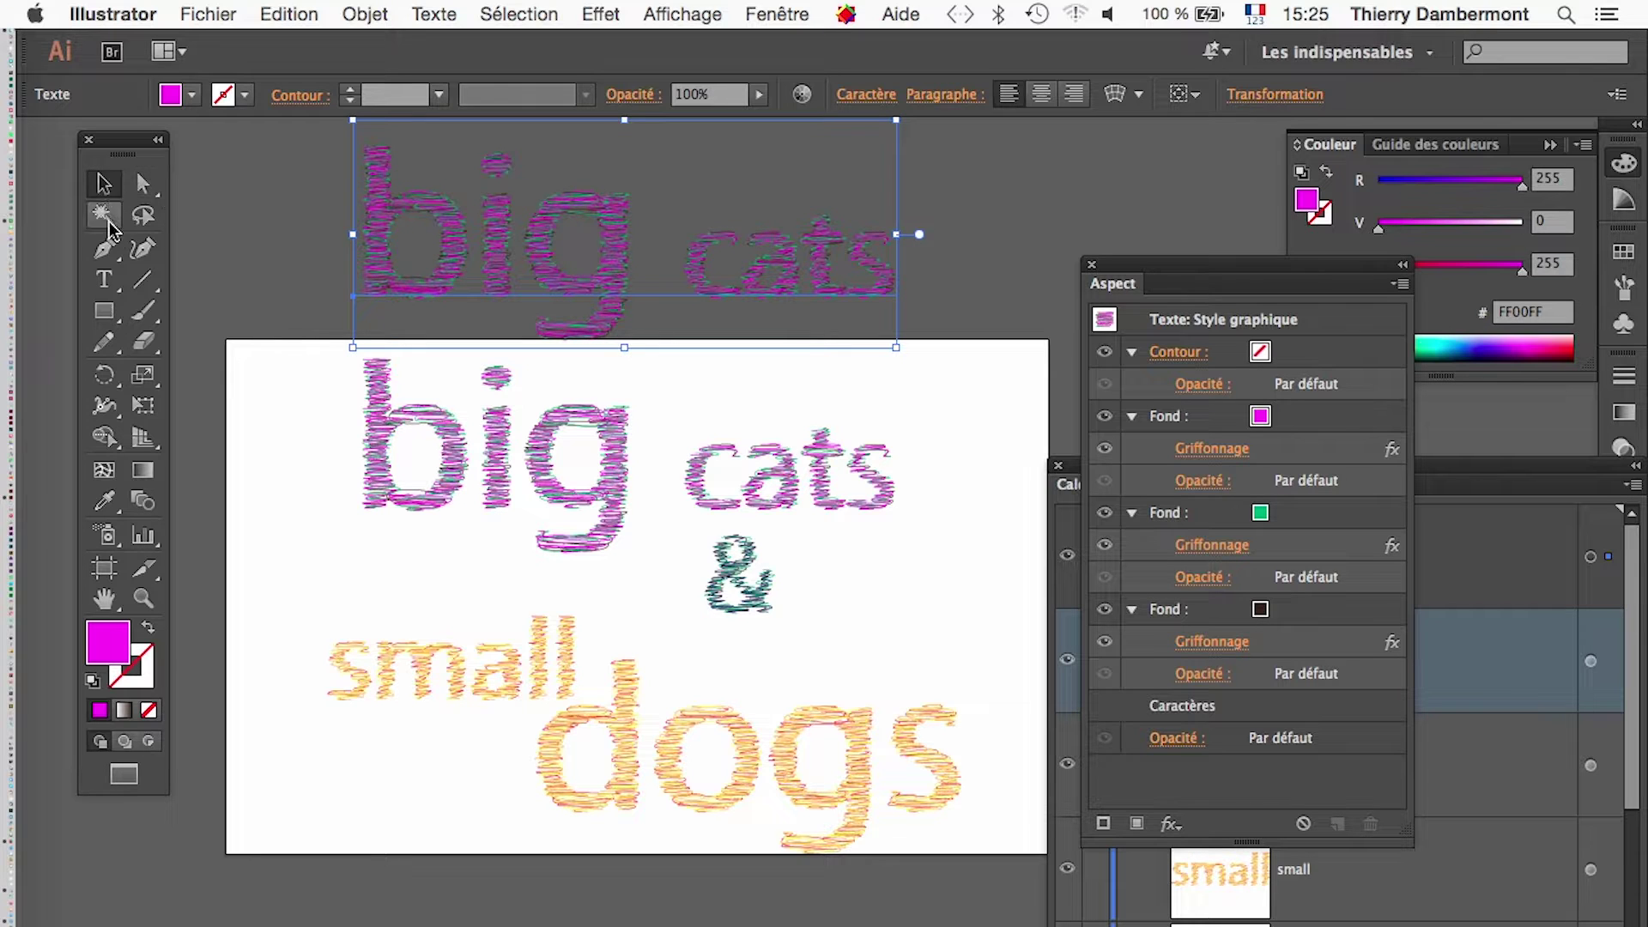
{"action": "left_click", "coordinate": [103, 279]}
{"action": "triple_click", "coordinate": [680, 280]}
{"action": "left_click_drag", "start_coordinate": [641, 253], "coordinate": [710, 315]}
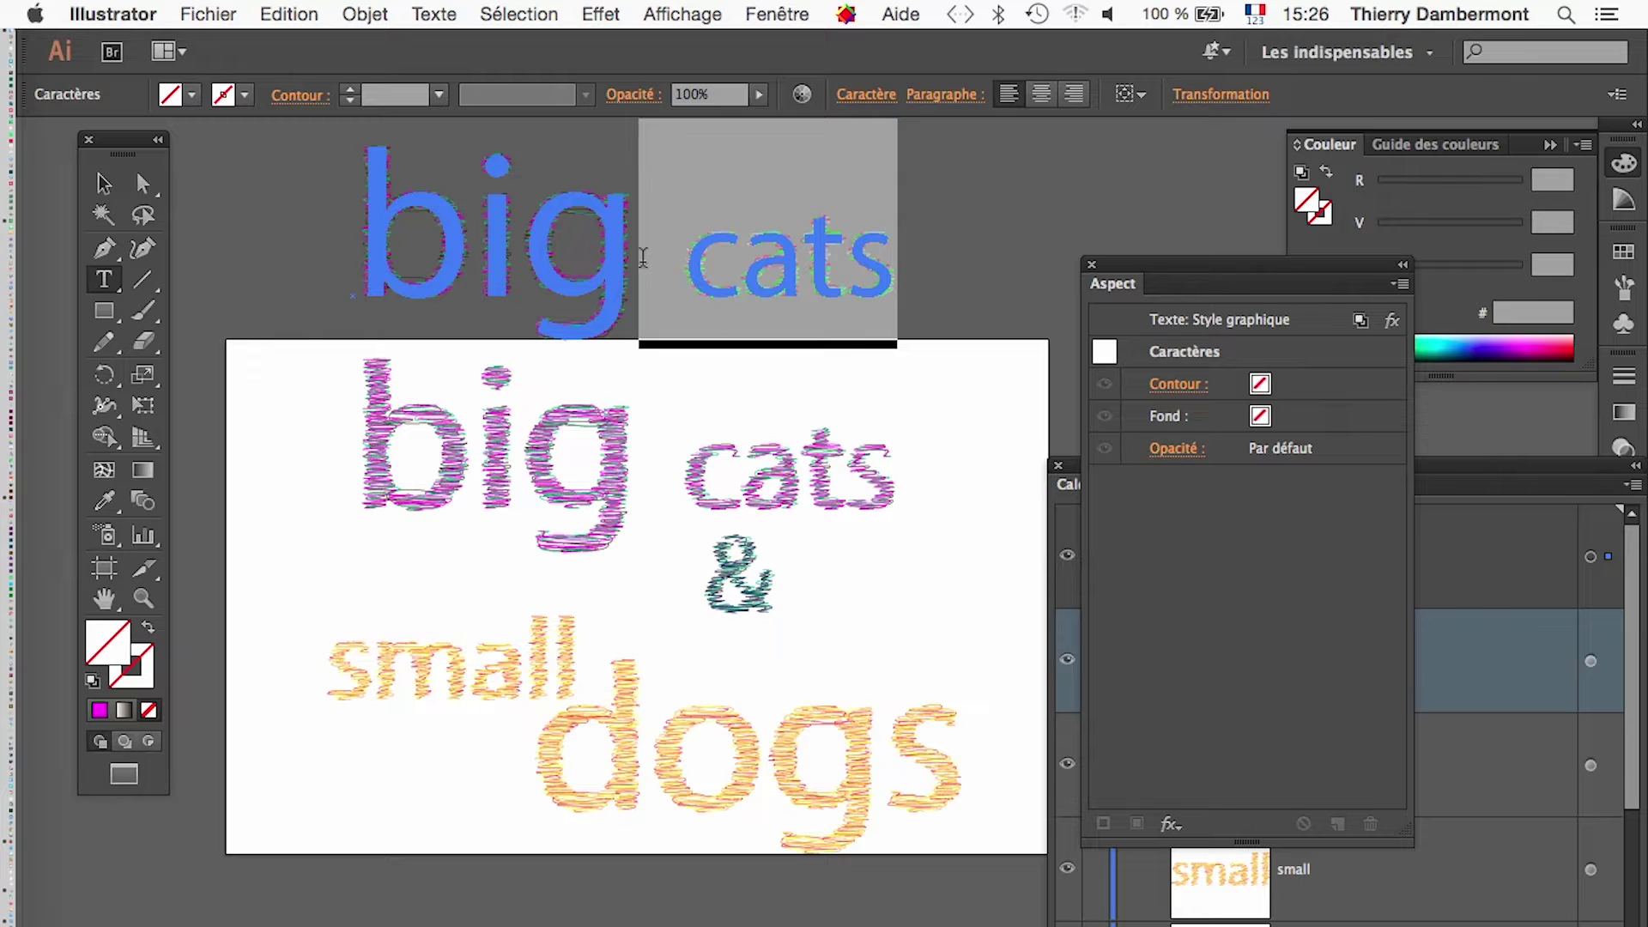
{"action": "left_click_drag", "start_coordinate": [642, 258], "coordinate": [877, 266]}
{"action": "key", "text": "ctrl+x"}
Delete "big" from the original "big cats" text on the artboard, keeping only "cats".
{"action": "left_click", "coordinate": [715, 410]}
{"action": "left_click_drag", "start_coordinate": [666, 478], "coordinate": [552, 481]}
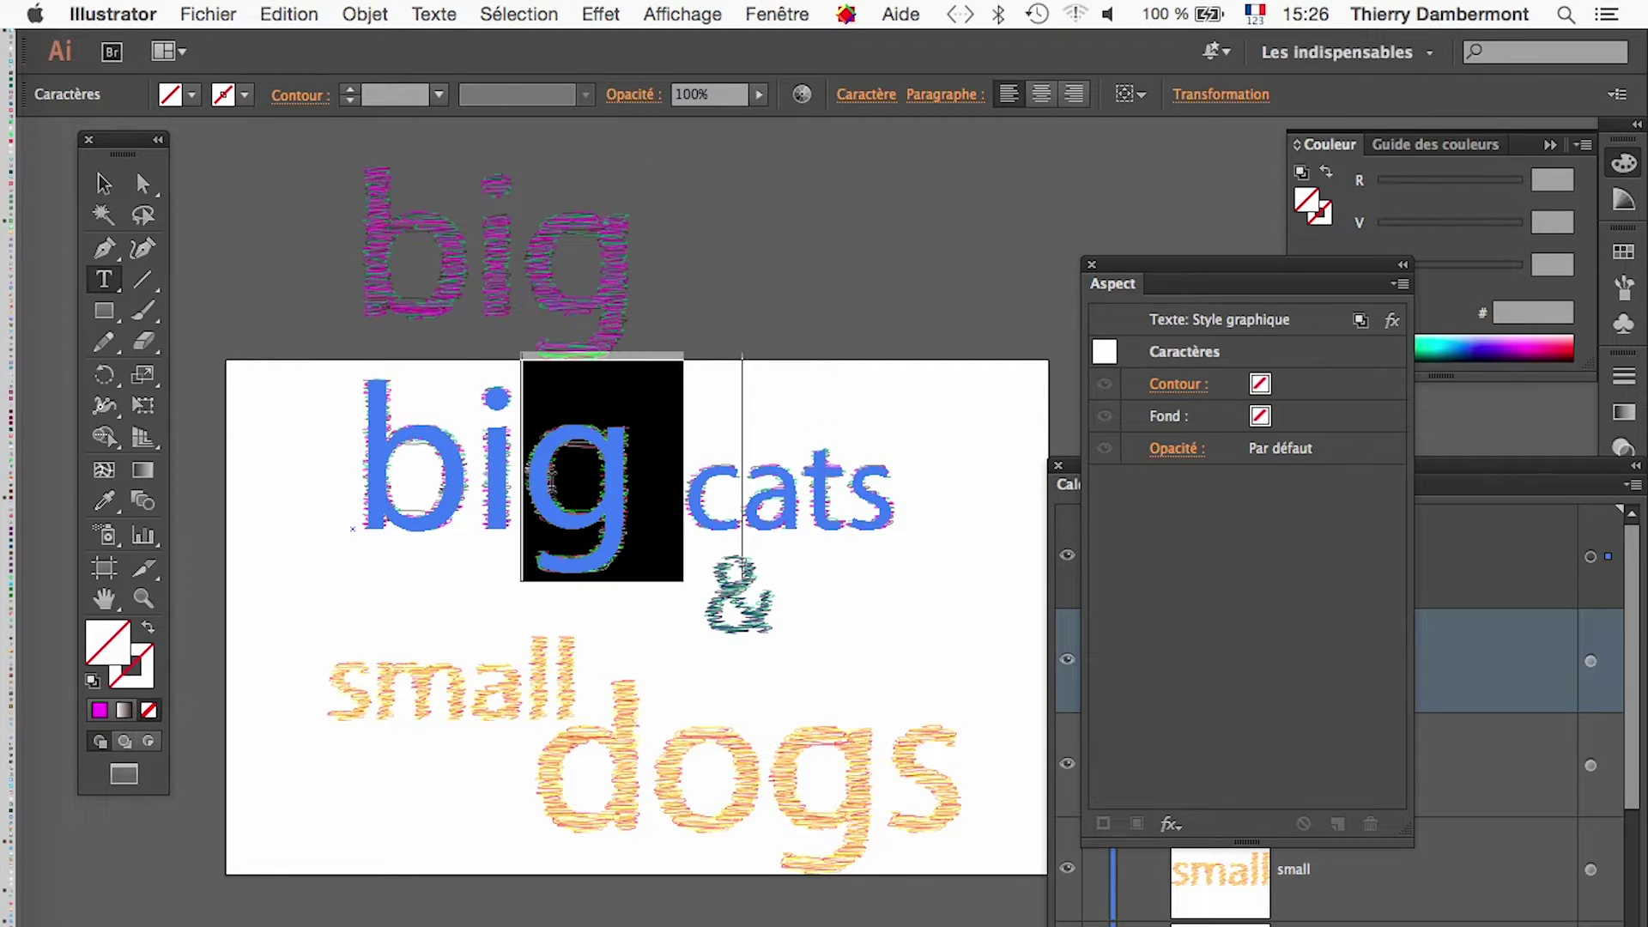
{"action": "left_click_drag", "start_coordinate": [680, 491], "coordinate": [403, 489]}
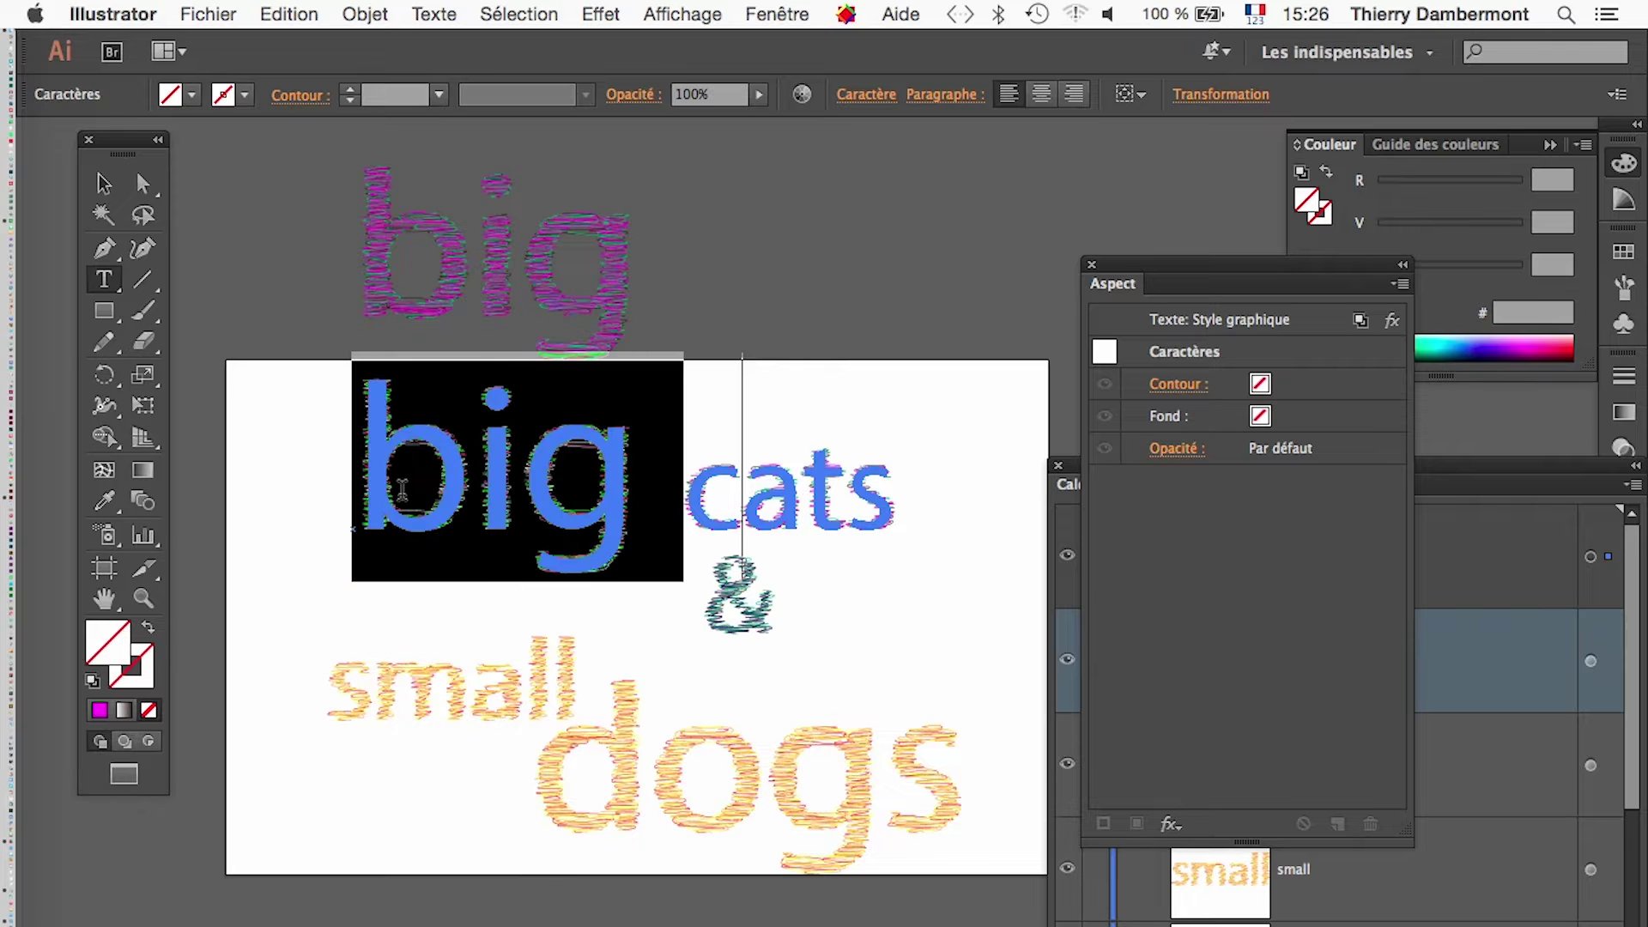
{"action": "key", "text": "BackSpace"}
{"action": "key", "text": "Escape"}
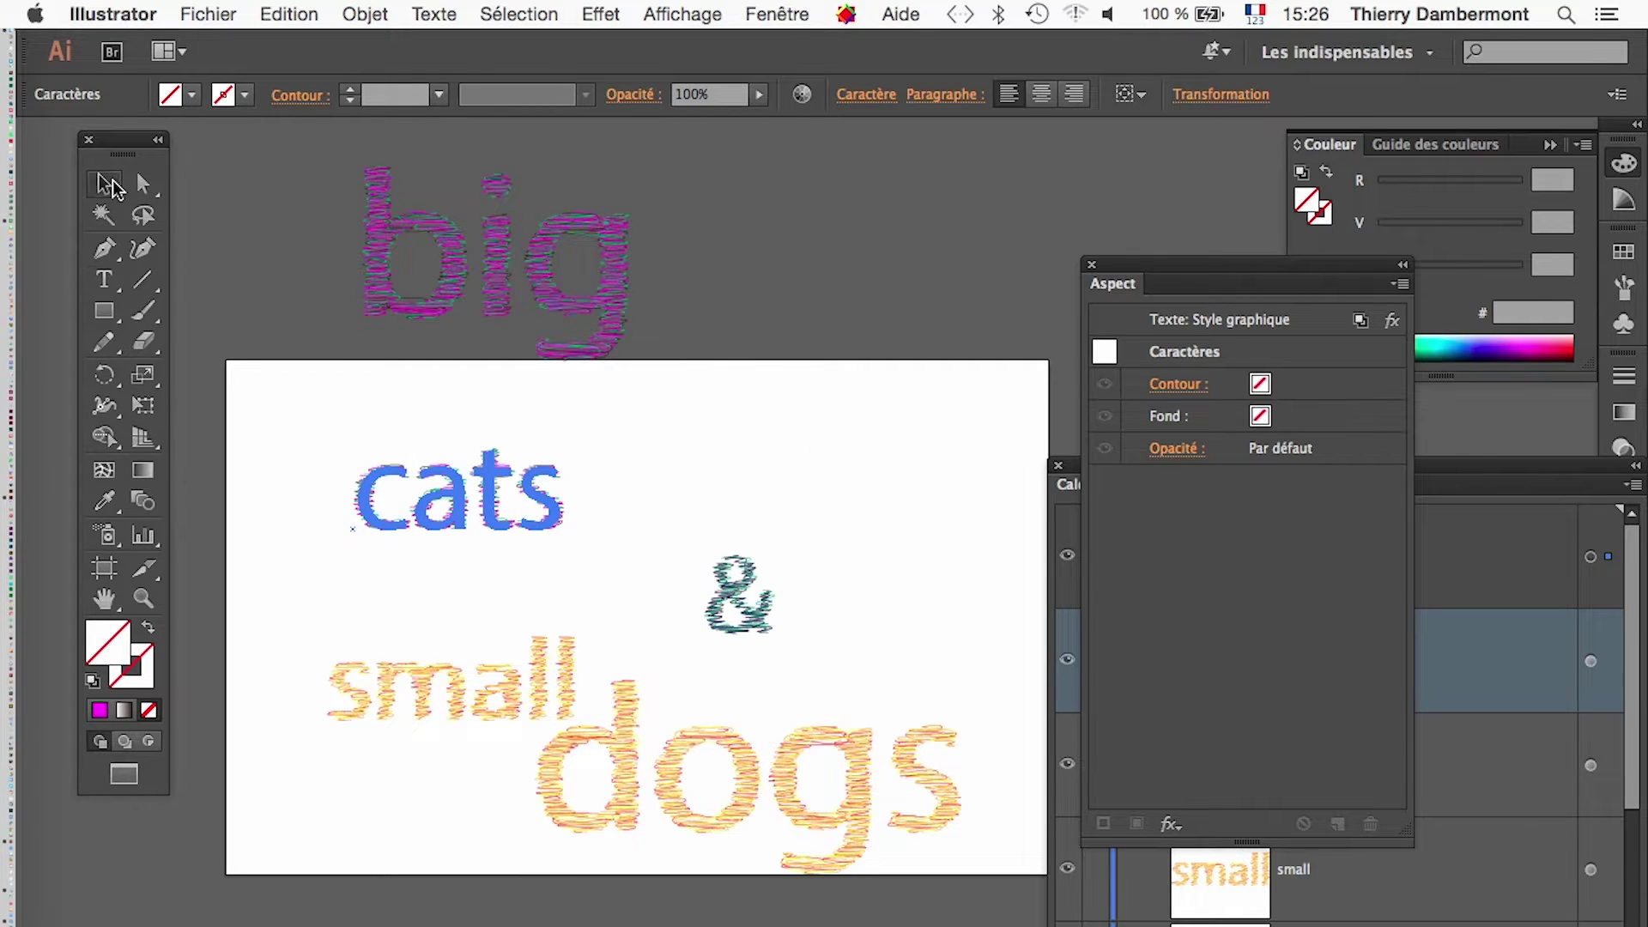
Place "big" and "cats" side by side on the artboard and move the ampersand between the two lines of words.
{"action": "left_click_drag", "start_coordinate": [500, 530], "coordinate": [852, 530]}
{"action": "left_click_drag", "start_coordinate": [576, 288], "coordinate": [681, 575]}
{"action": "left_click", "coordinate": [746, 299]}
{"action": "left_click", "coordinate": [799, 494]}
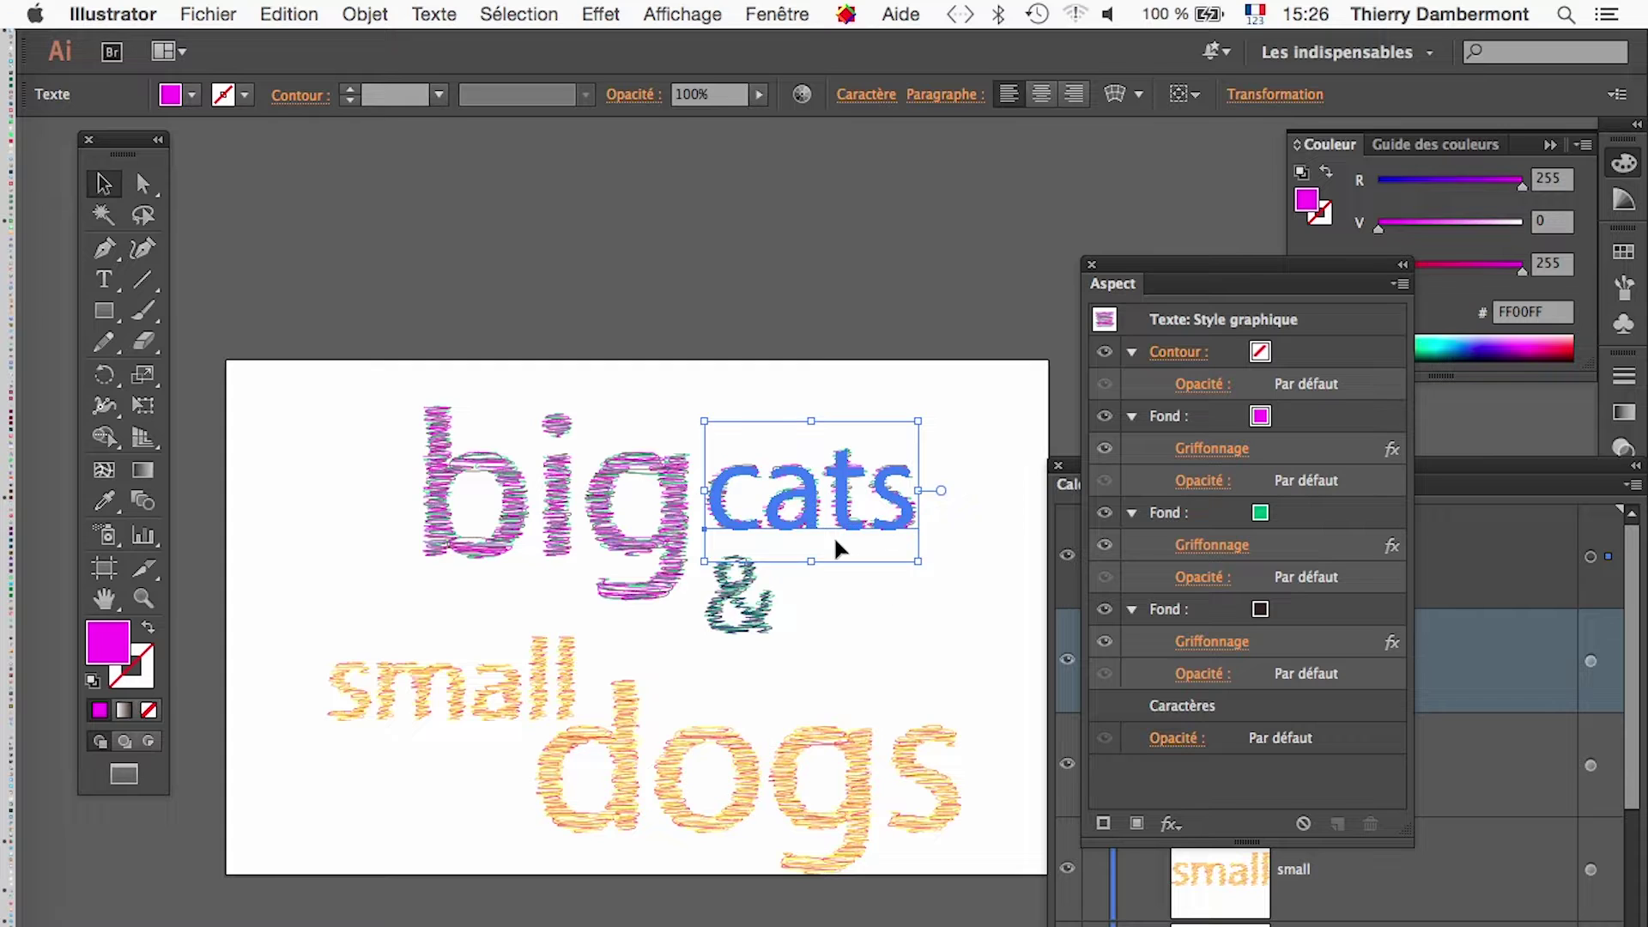
{"action": "left_click_drag", "start_coordinate": [738, 630], "coordinate": [687, 676]}
{"action": "left_click", "coordinate": [909, 326]}
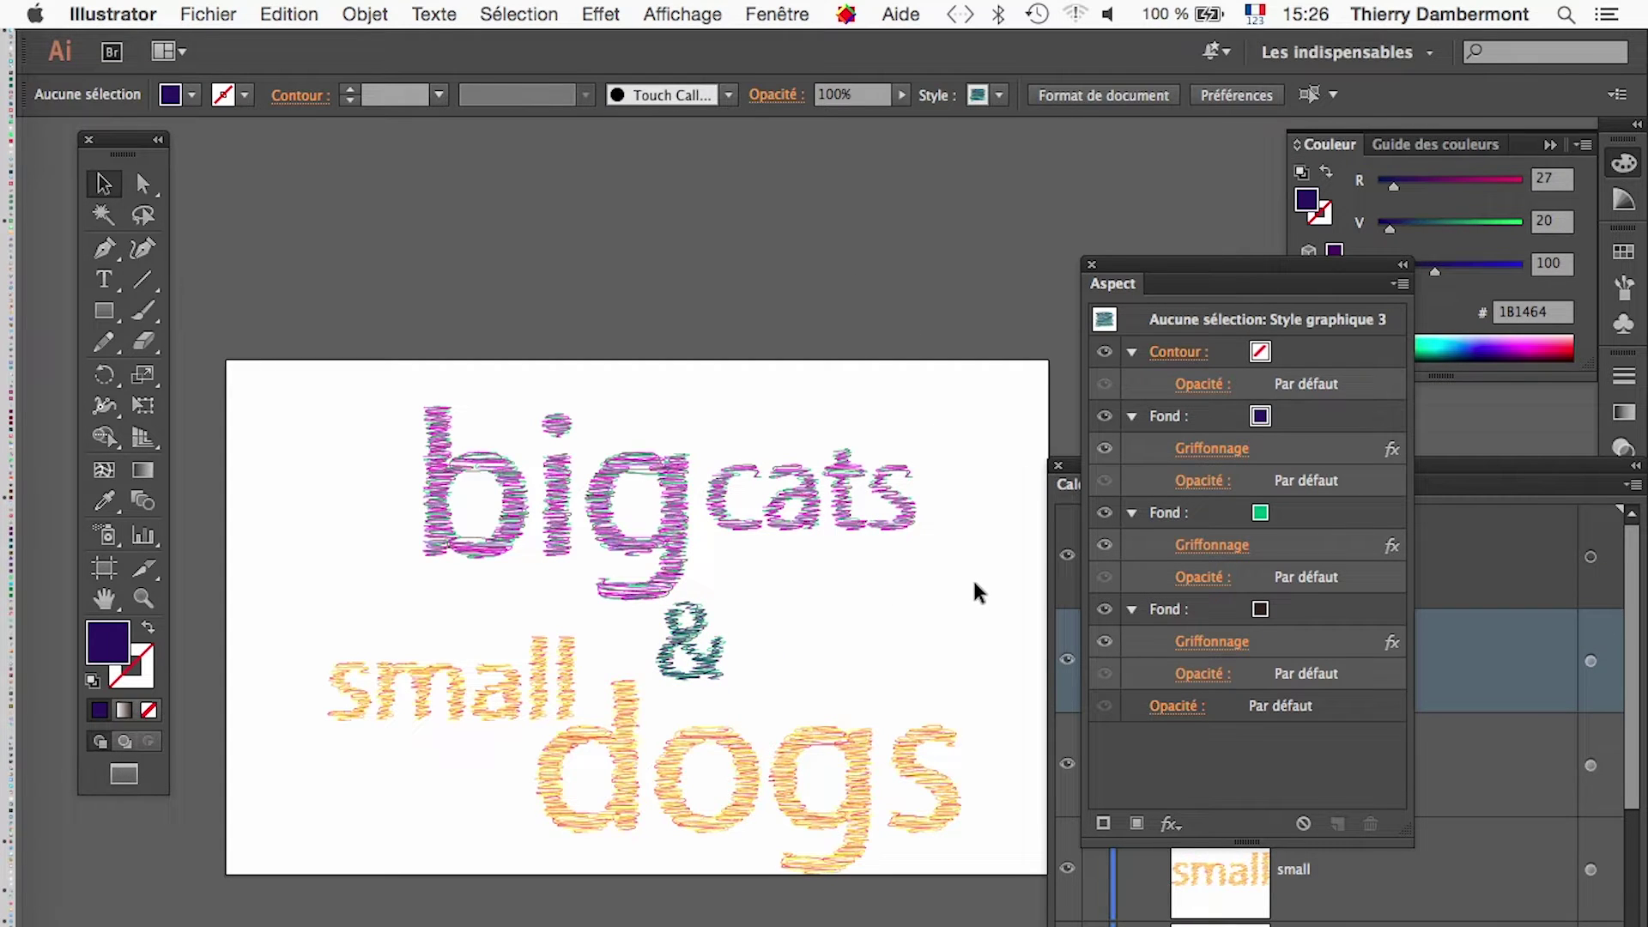
Save the document as a new version named "griffonnage - 04.ai" in Adobe Illustrator format.
{"action": "scroll", "coordinate": [930, 570], "scroll_direction": "down", "scroll_amount": 1}
{"action": "left_click", "coordinate": [208, 13]}
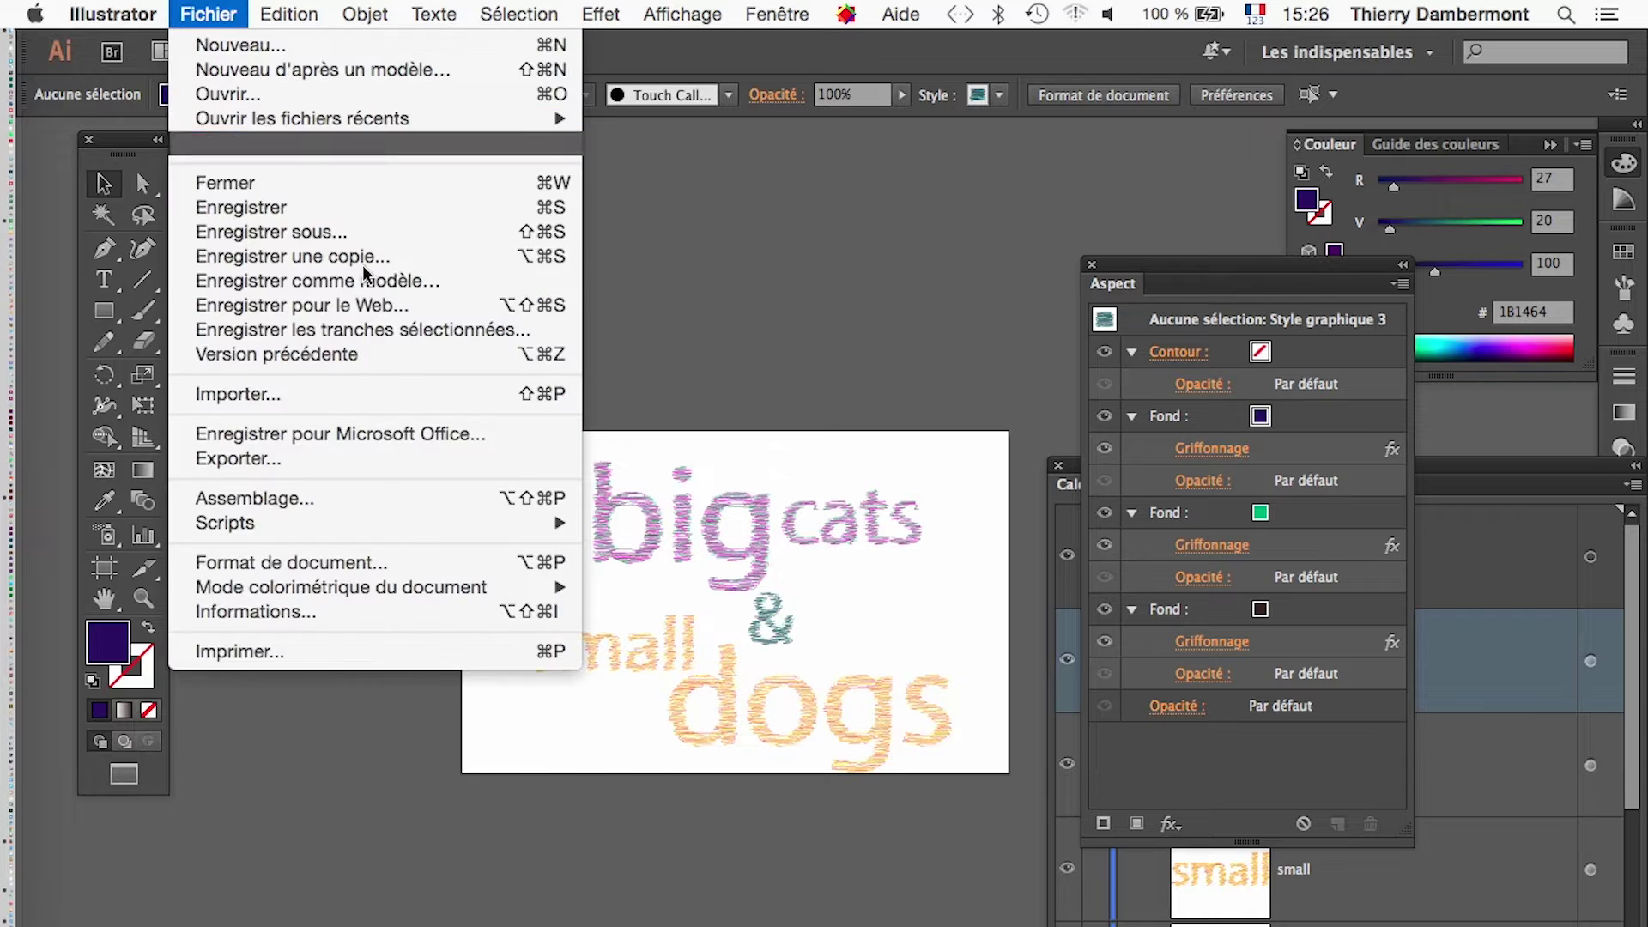
{"action": "left_click", "coordinate": [357, 225]}
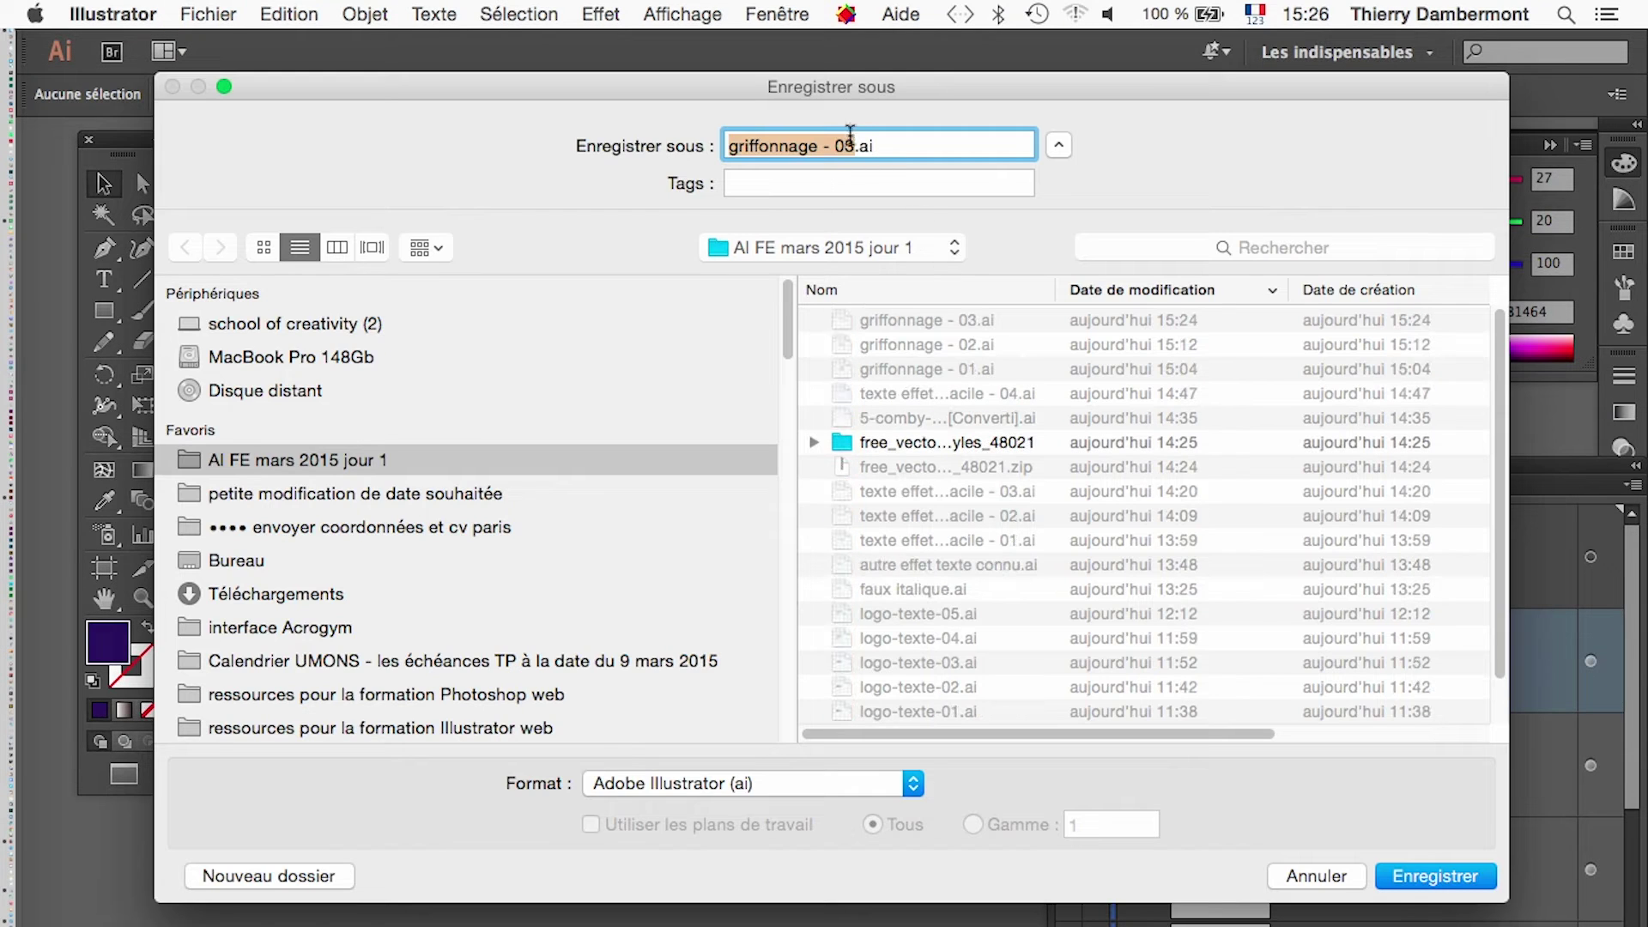
{"action": "left_click", "coordinate": [854, 146]}
{"action": "key", "text": "BackSpace"}
{"action": "type", "text": "4"}
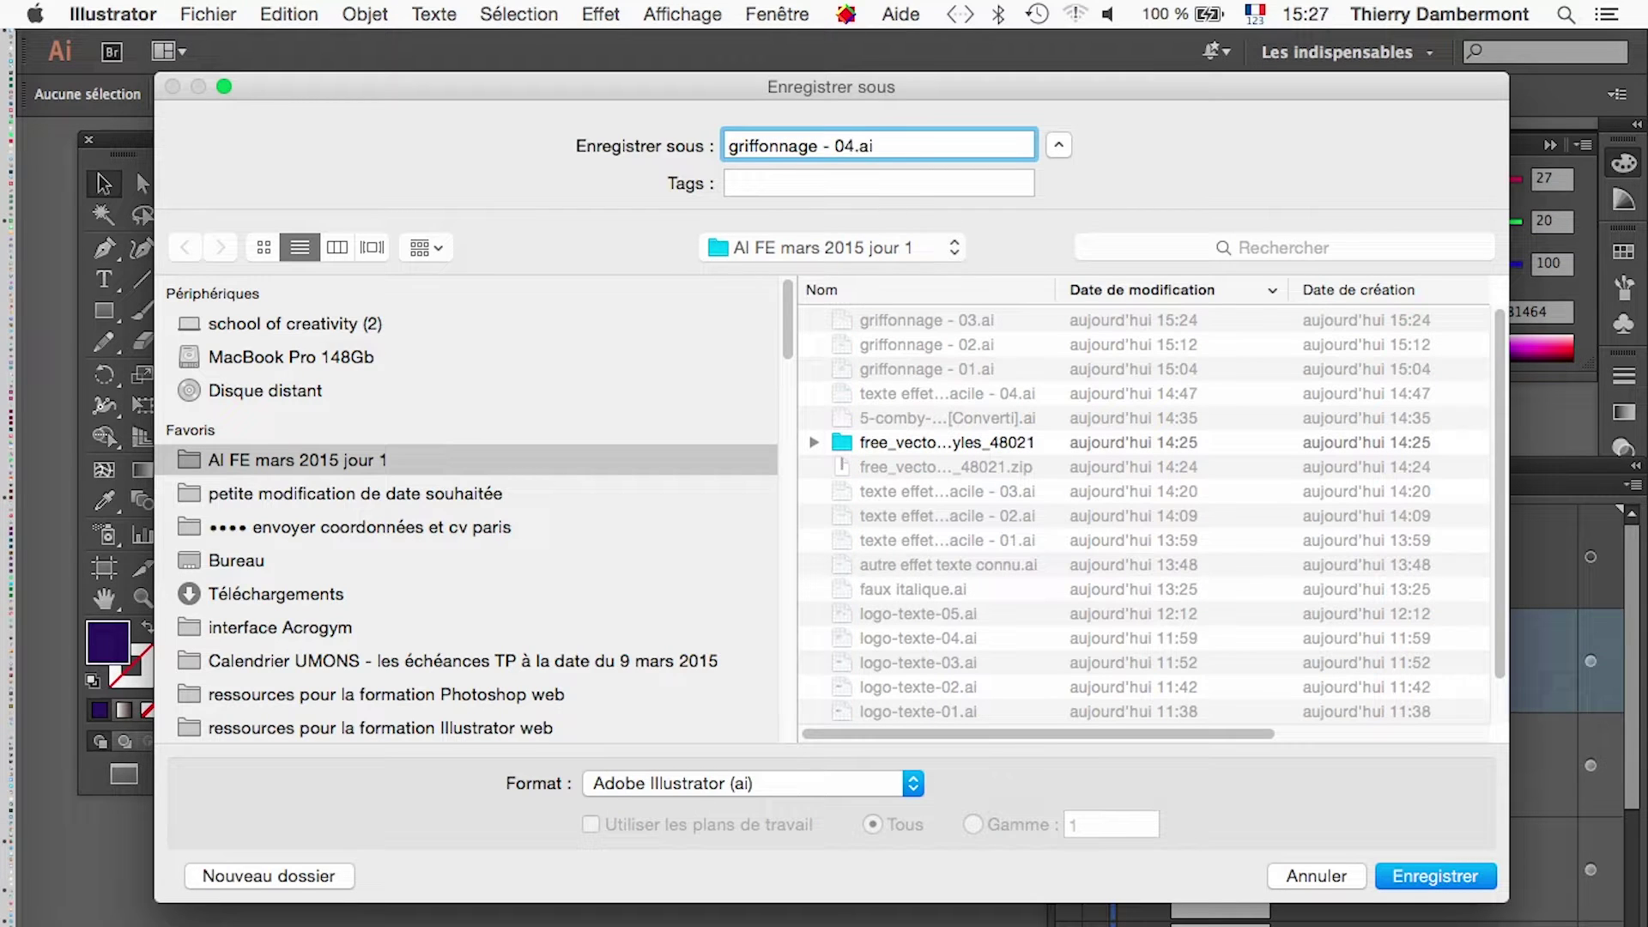
{"action": "key", "text": "Return"}
{"action": "key", "text": "Return"}
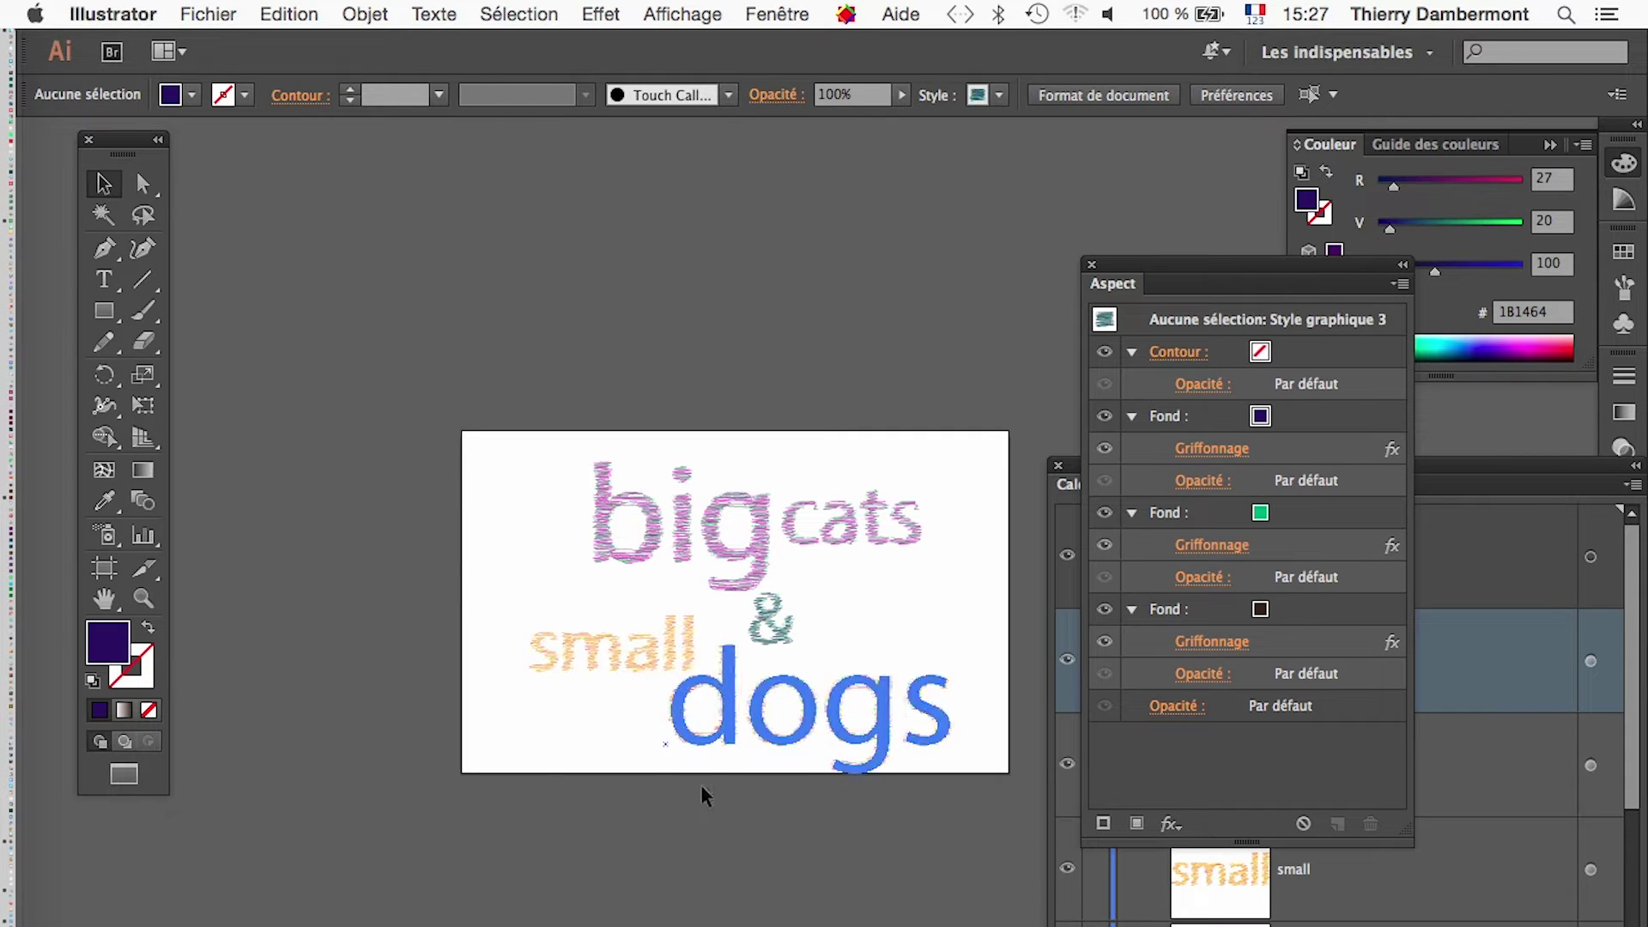
Select all the text objects and check the option for scaling strokes and effects in the general preferences.
{"action": "left_click_drag", "start_coordinate": [473, 431], "coordinate": [946, 799]}
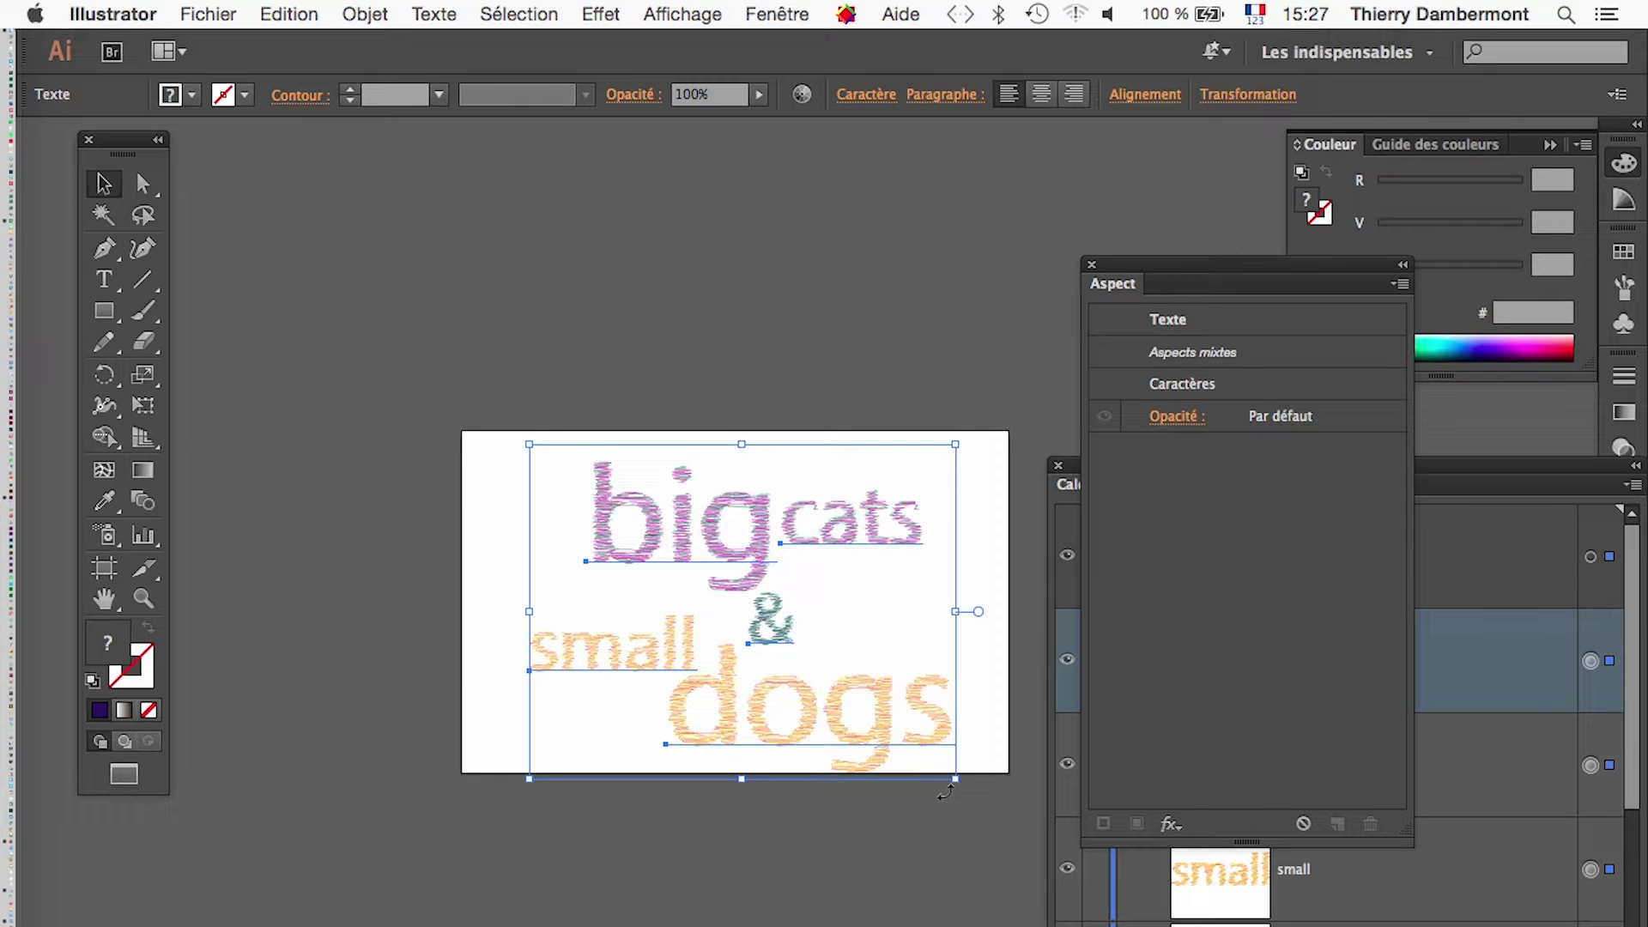
{"action": "left_click", "coordinate": [112, 14]}
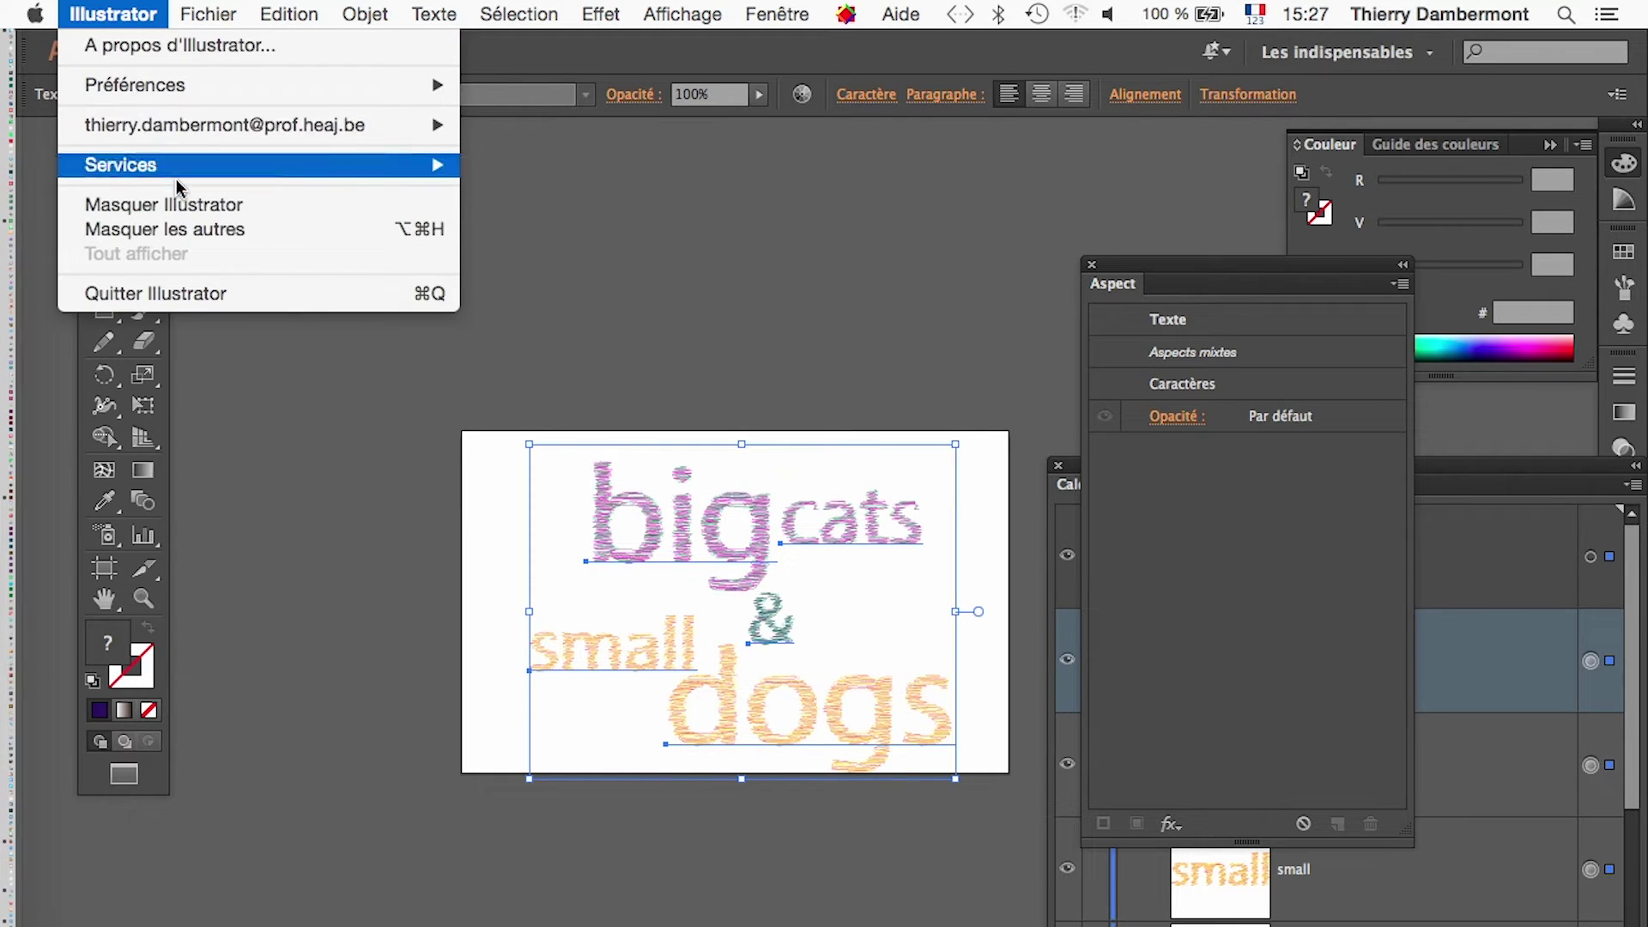
{"action": "mouse_move", "coordinate": [175, 133]}
{"action": "mouse_move", "coordinate": [361, 85]}
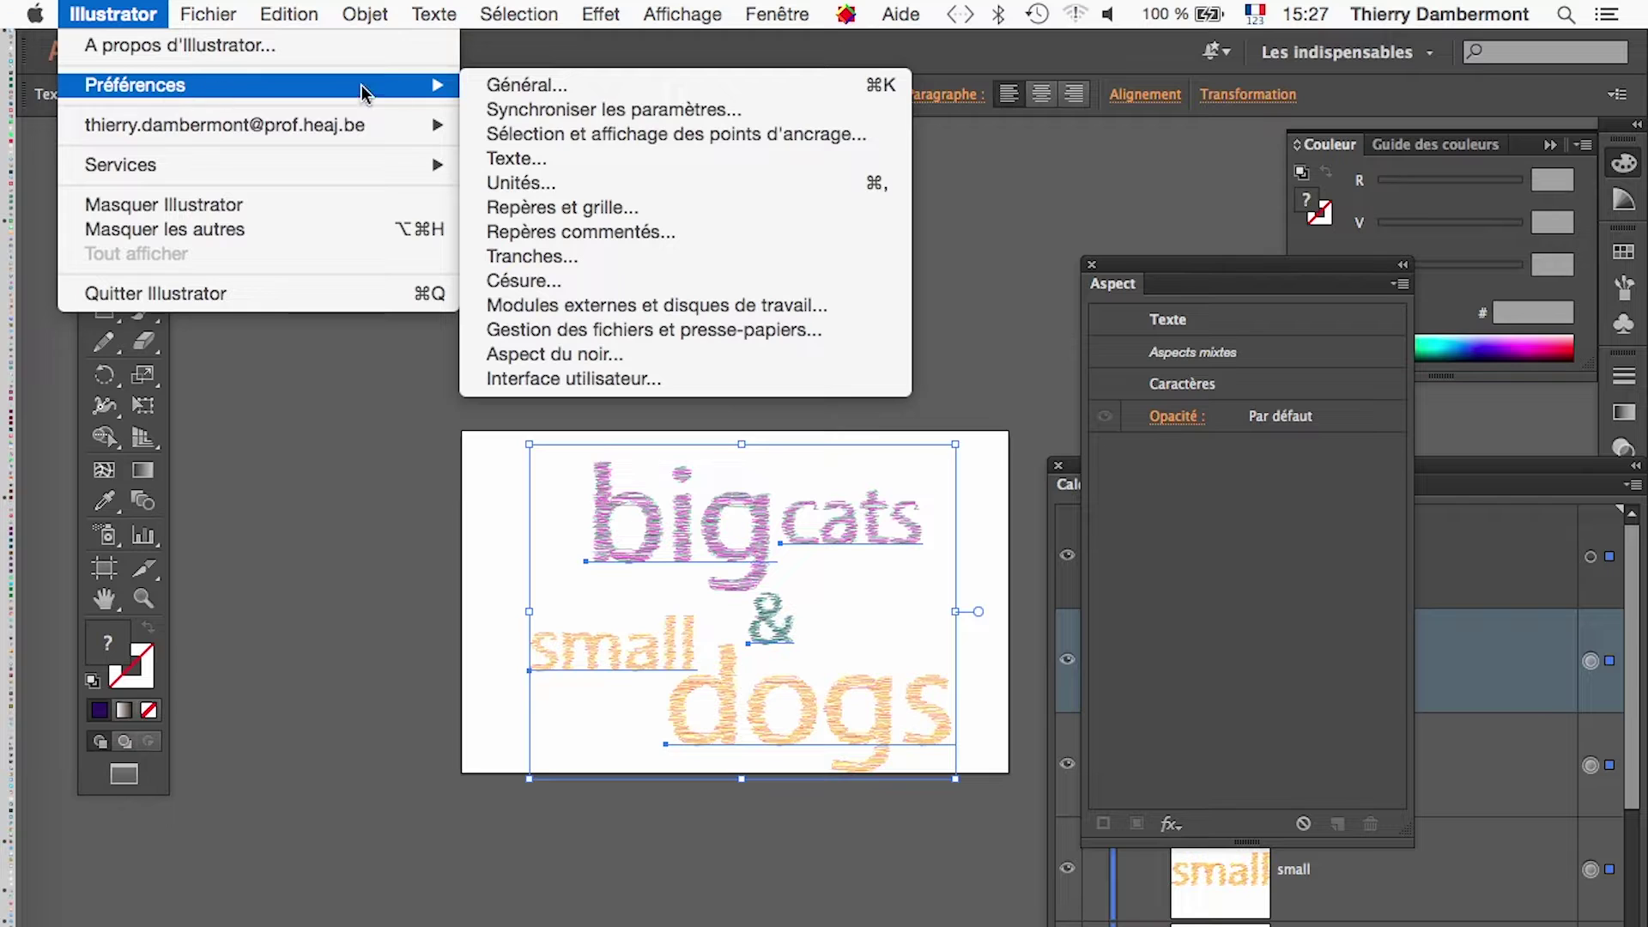
{"action": "left_click", "coordinate": [688, 96]}
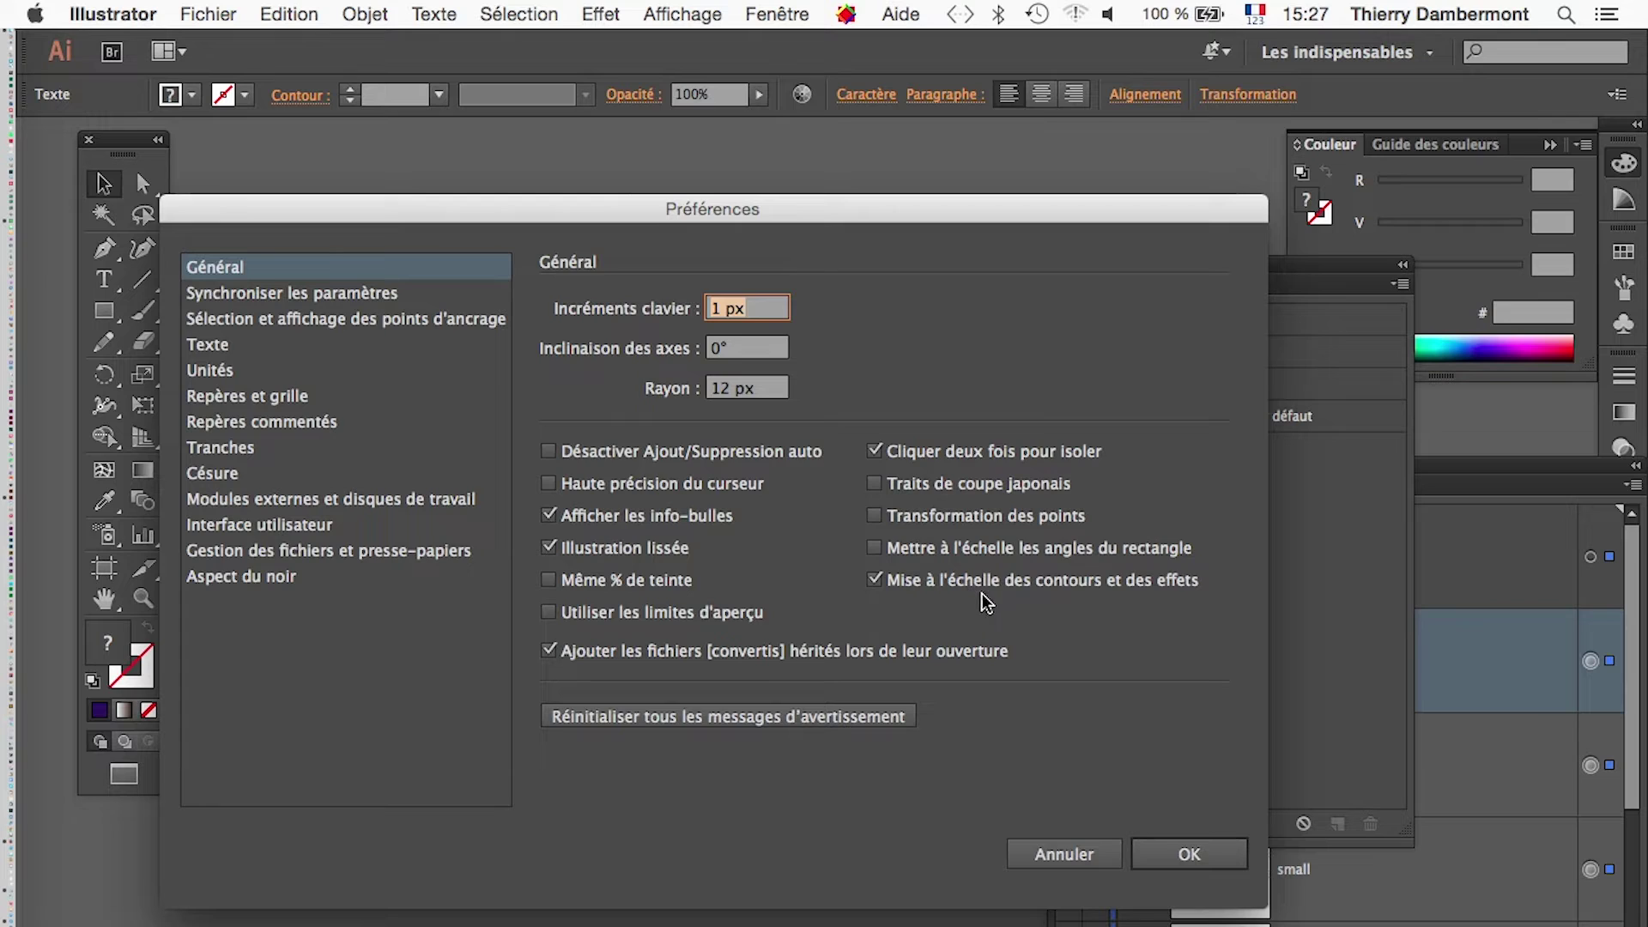
{"action": "left_click", "coordinate": [1065, 854]}
Widen the artboard to the right to about twice its width using the Artboard tool.
{"action": "key", "text": "super+minus"}
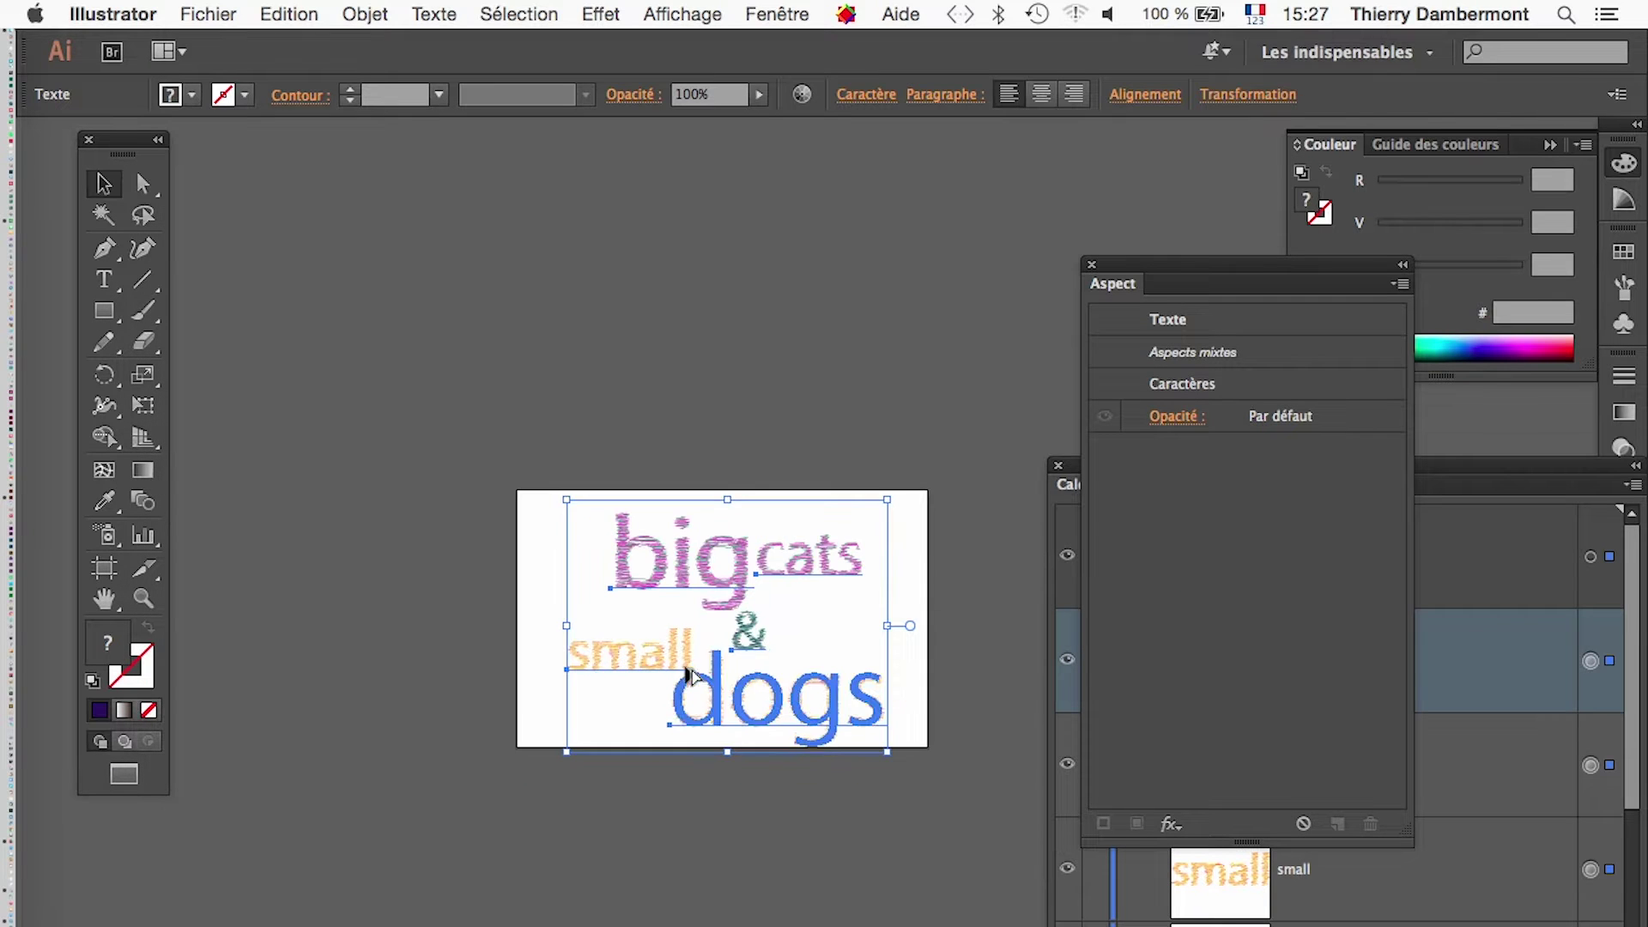
{"action": "left_click", "coordinate": [103, 601]}
{"action": "left_click_drag", "start_coordinate": [908, 611], "coordinate": [636, 519]}
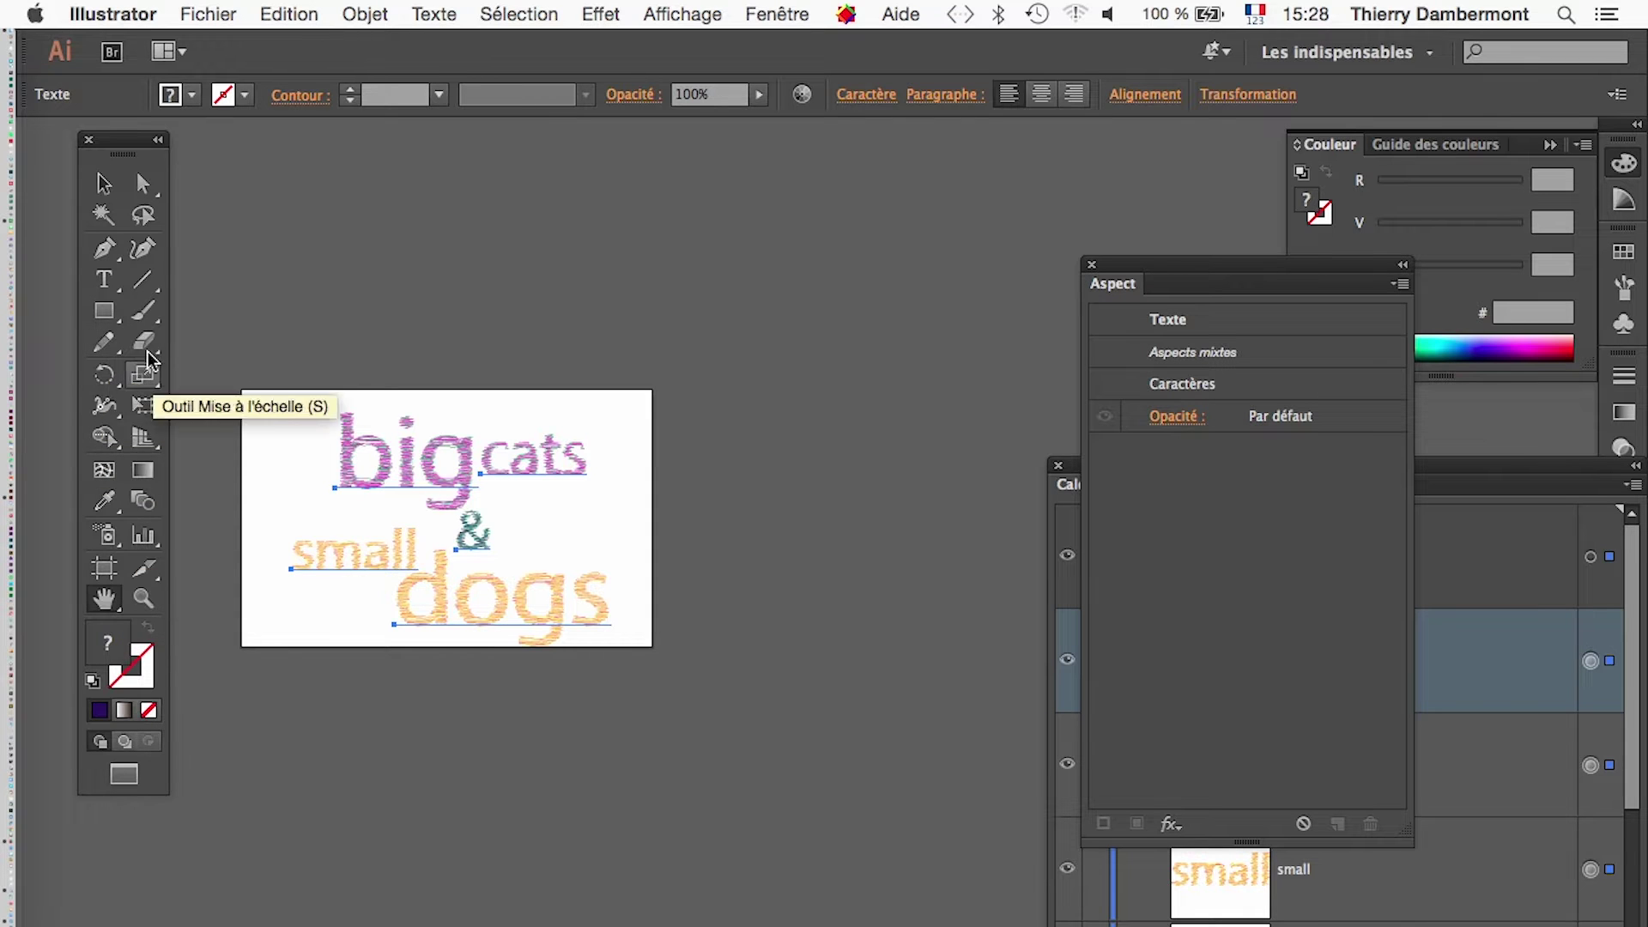
{"action": "left_click", "coordinate": [104, 568]}
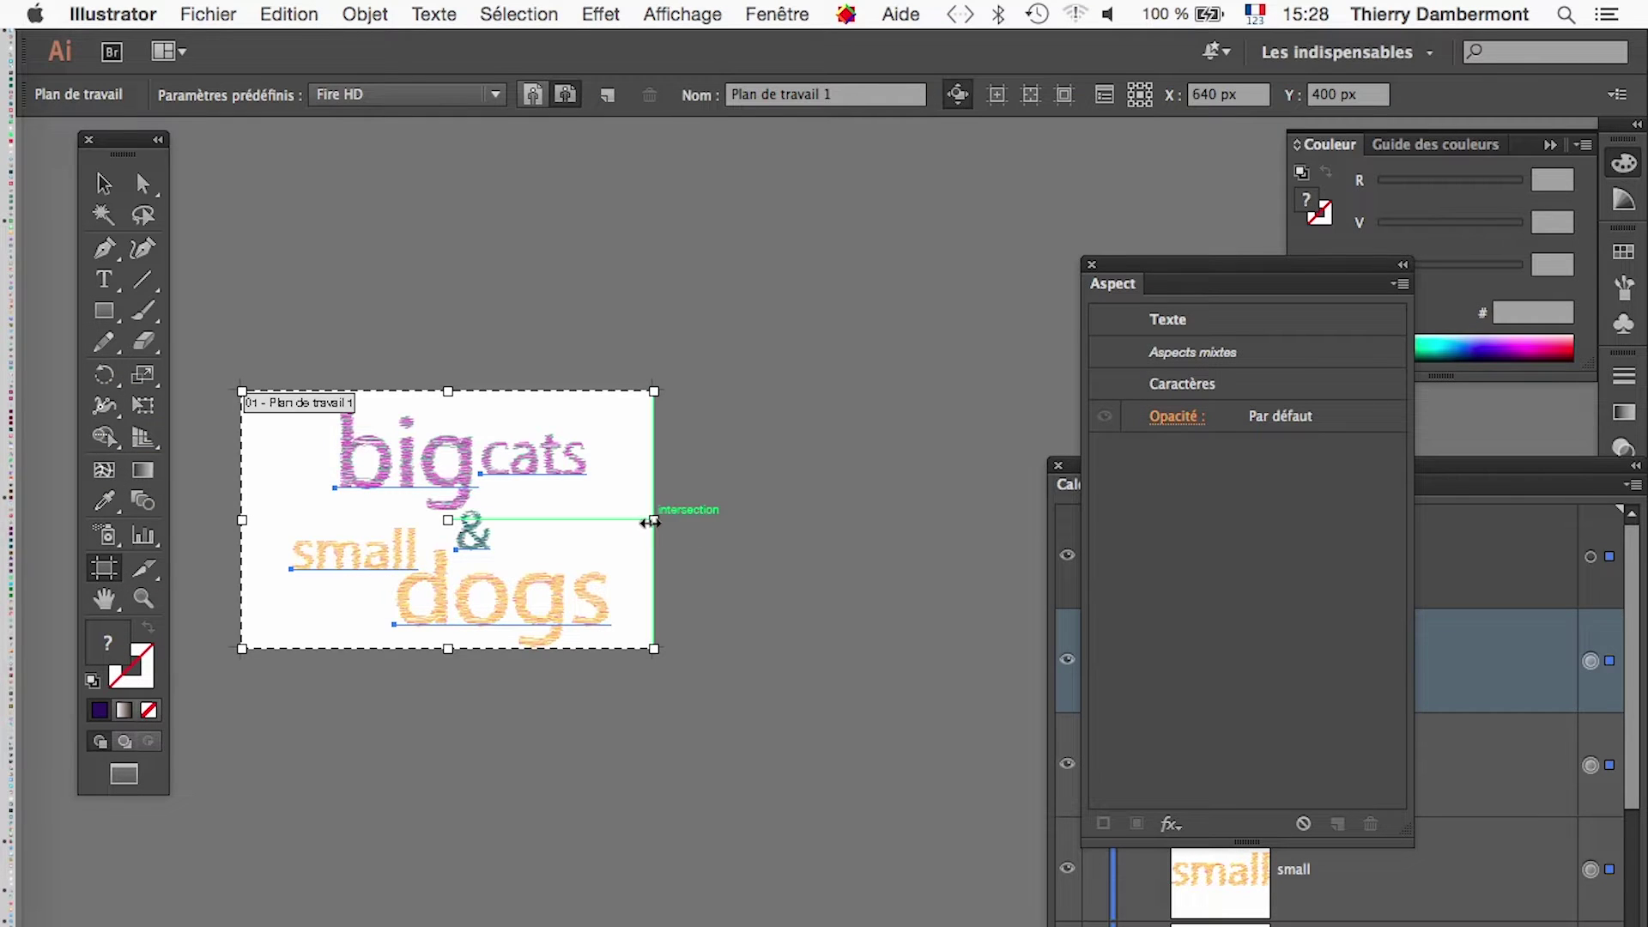
{"action": "left_click_drag", "start_coordinate": [652, 520], "coordinate": [1091, 521]}
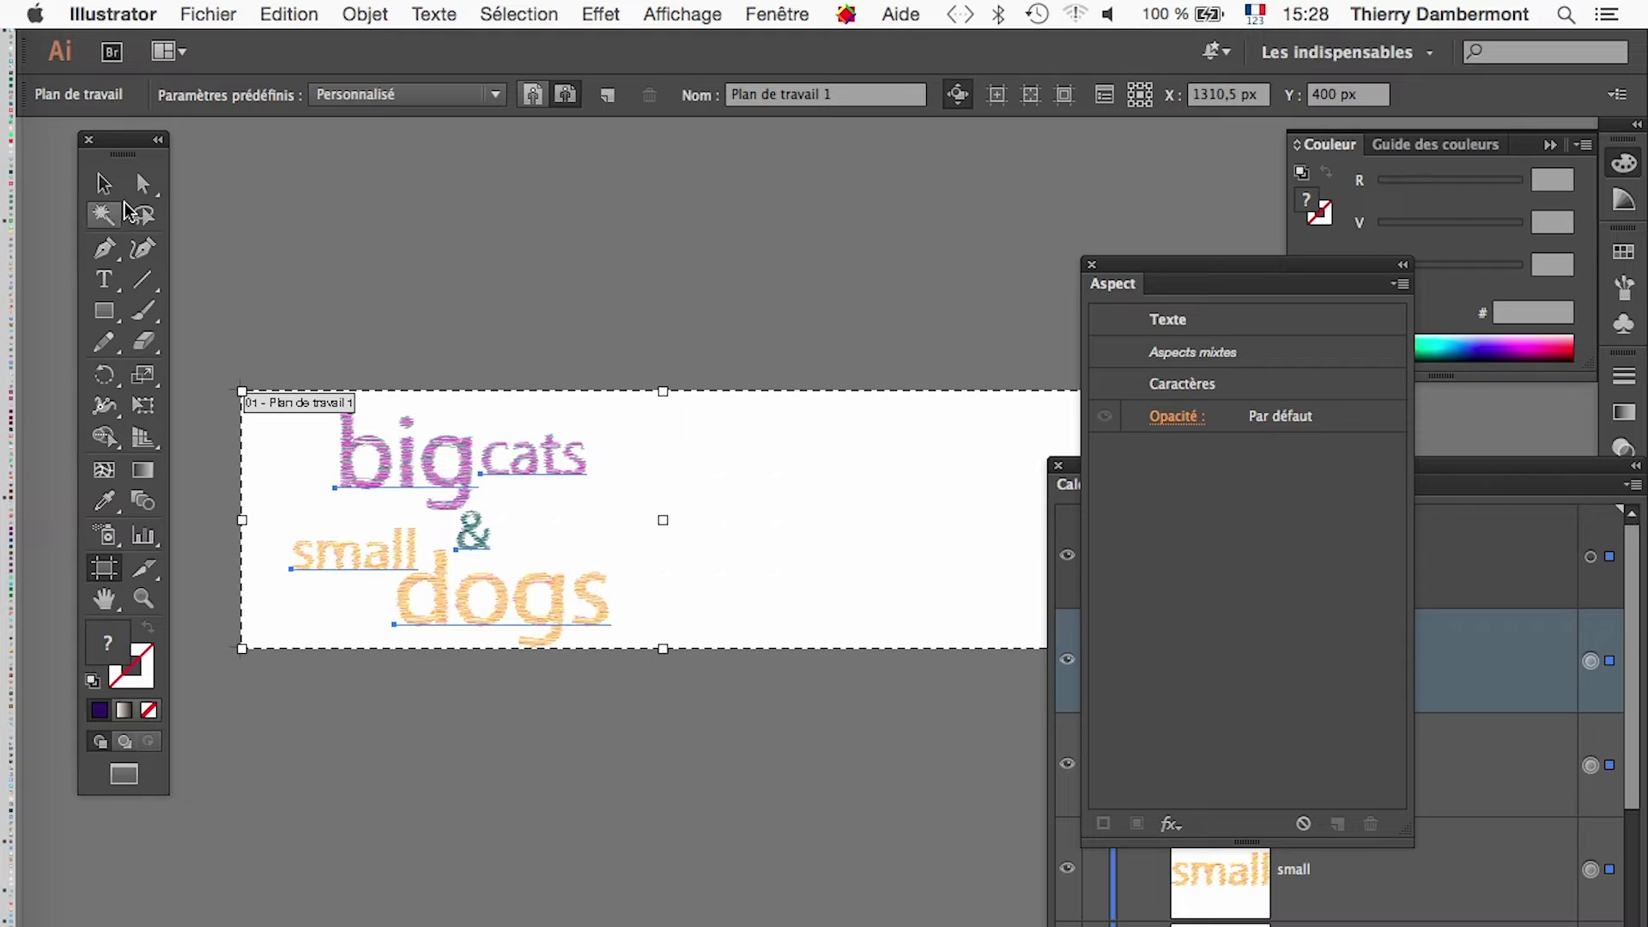
Duplicate the whole text composition into the empty right half of the widened artboard.
{"action": "left_click", "coordinate": [112, 195]}
{"action": "left_click_drag", "start_coordinate": [333, 422], "coordinate": [600, 440]}
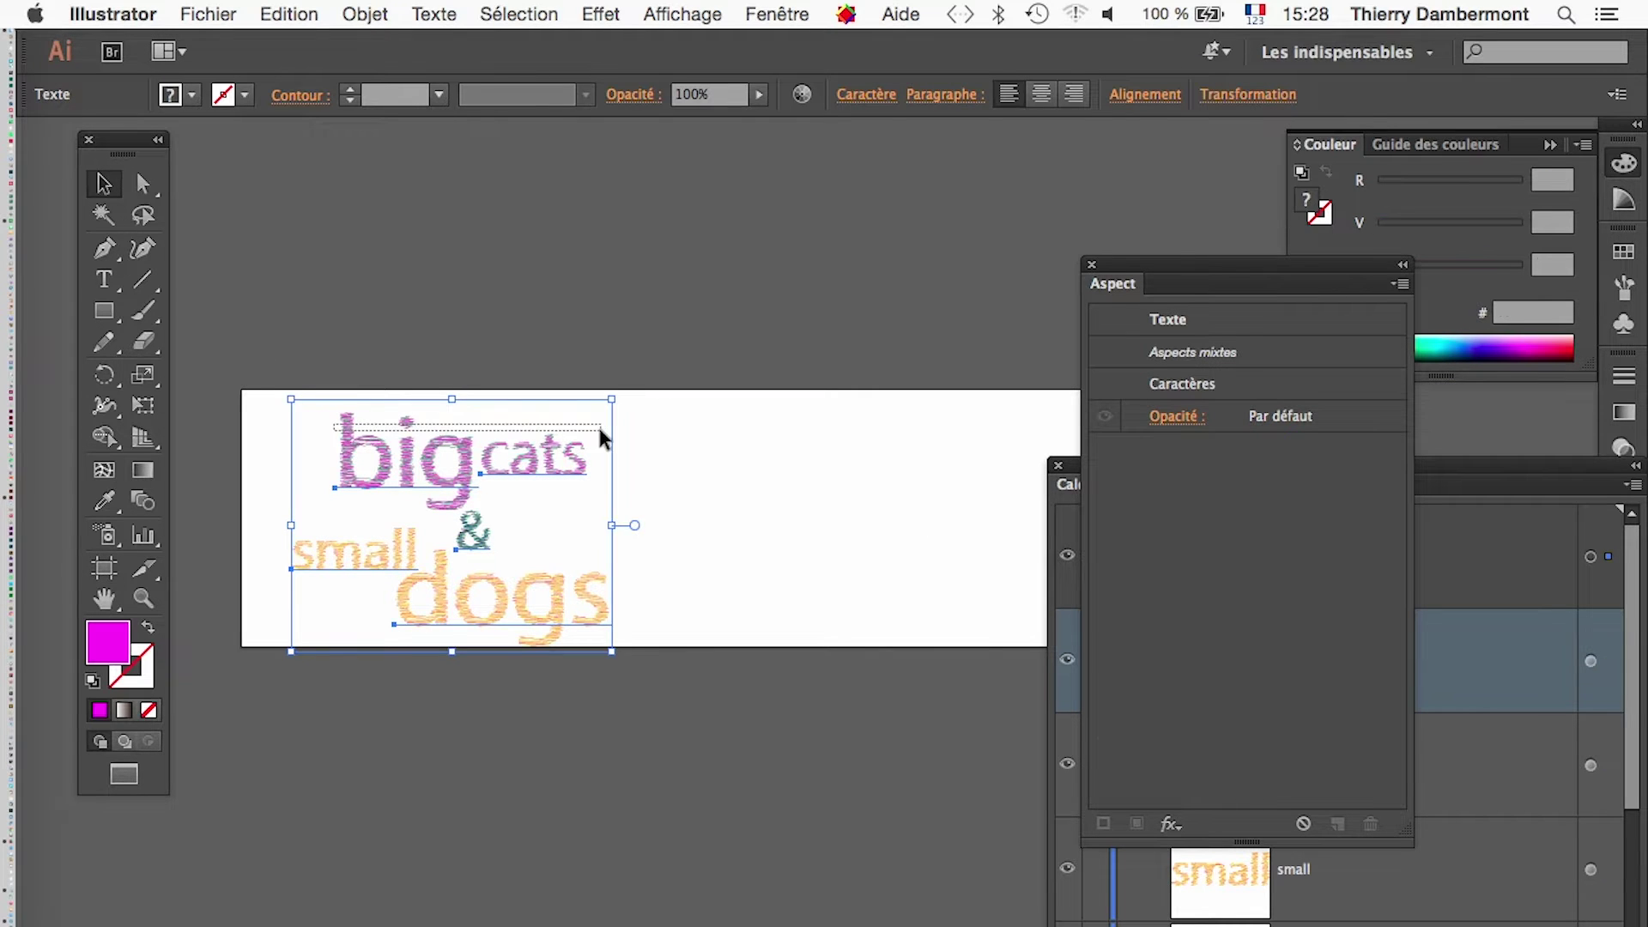
{"action": "left_click_drag", "start_coordinate": [425, 617], "coordinate": [809, 621]}
{"action": "left_click_drag", "start_coordinate": [724, 824], "coordinate": [559, 768]}
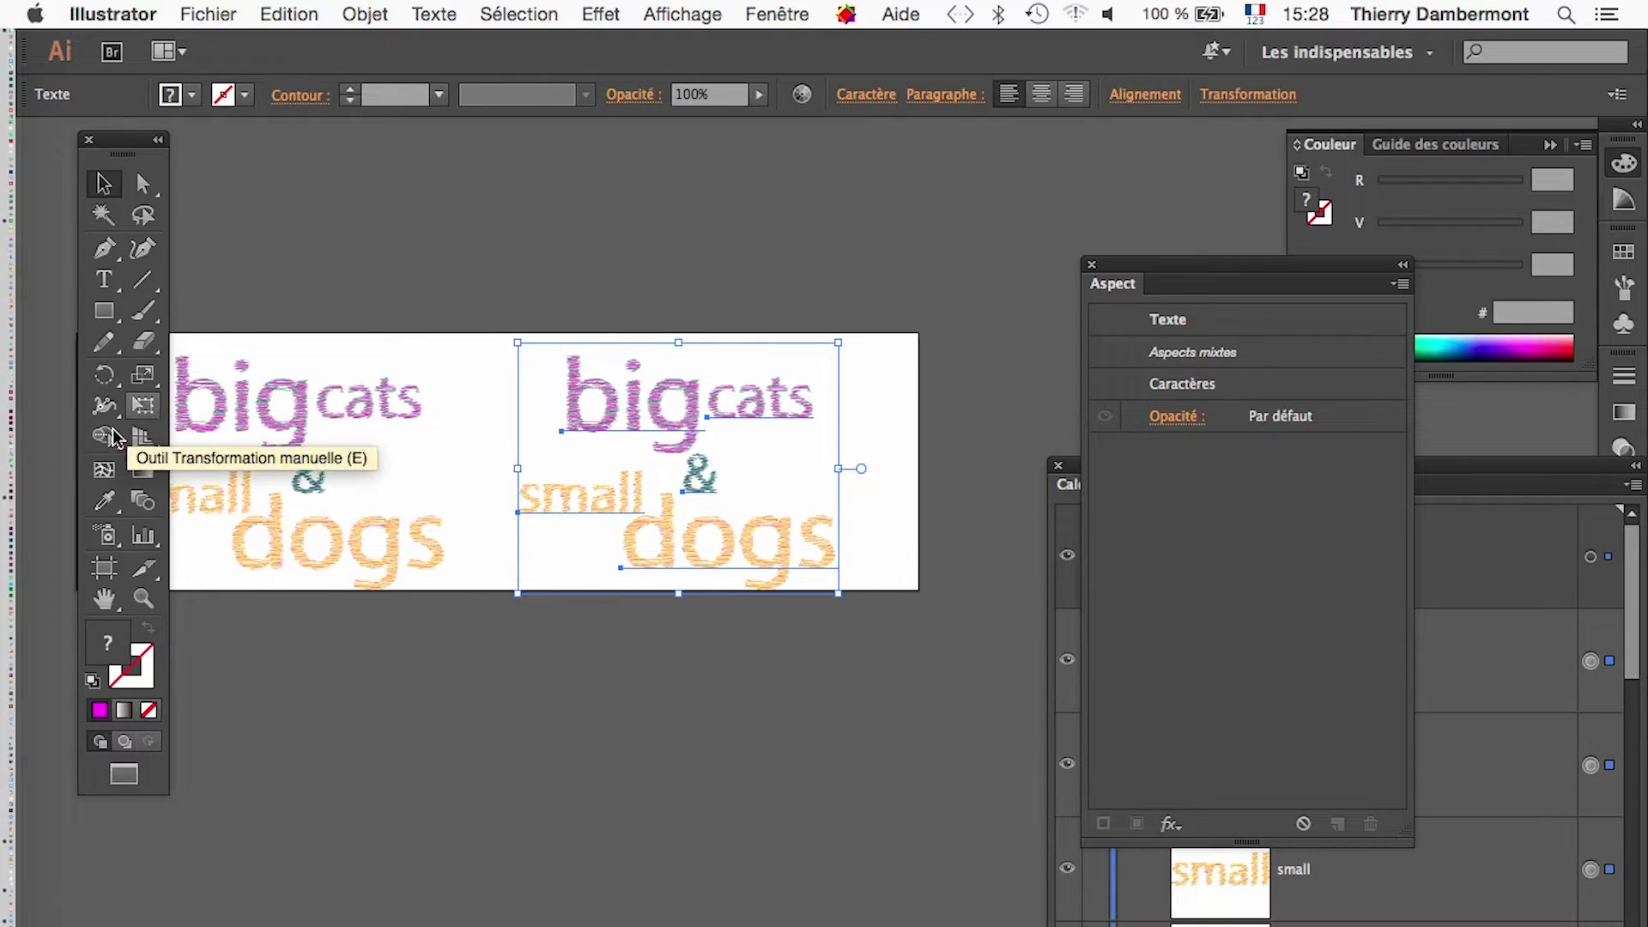
Shrink the duplicated composition proportionally around its centre with the Free Transform tool and deselect it.
{"action": "left_click", "coordinate": [146, 407]}
{"action": "left_click_drag", "start_coordinate": [838, 342], "coordinate": [701, 448]}
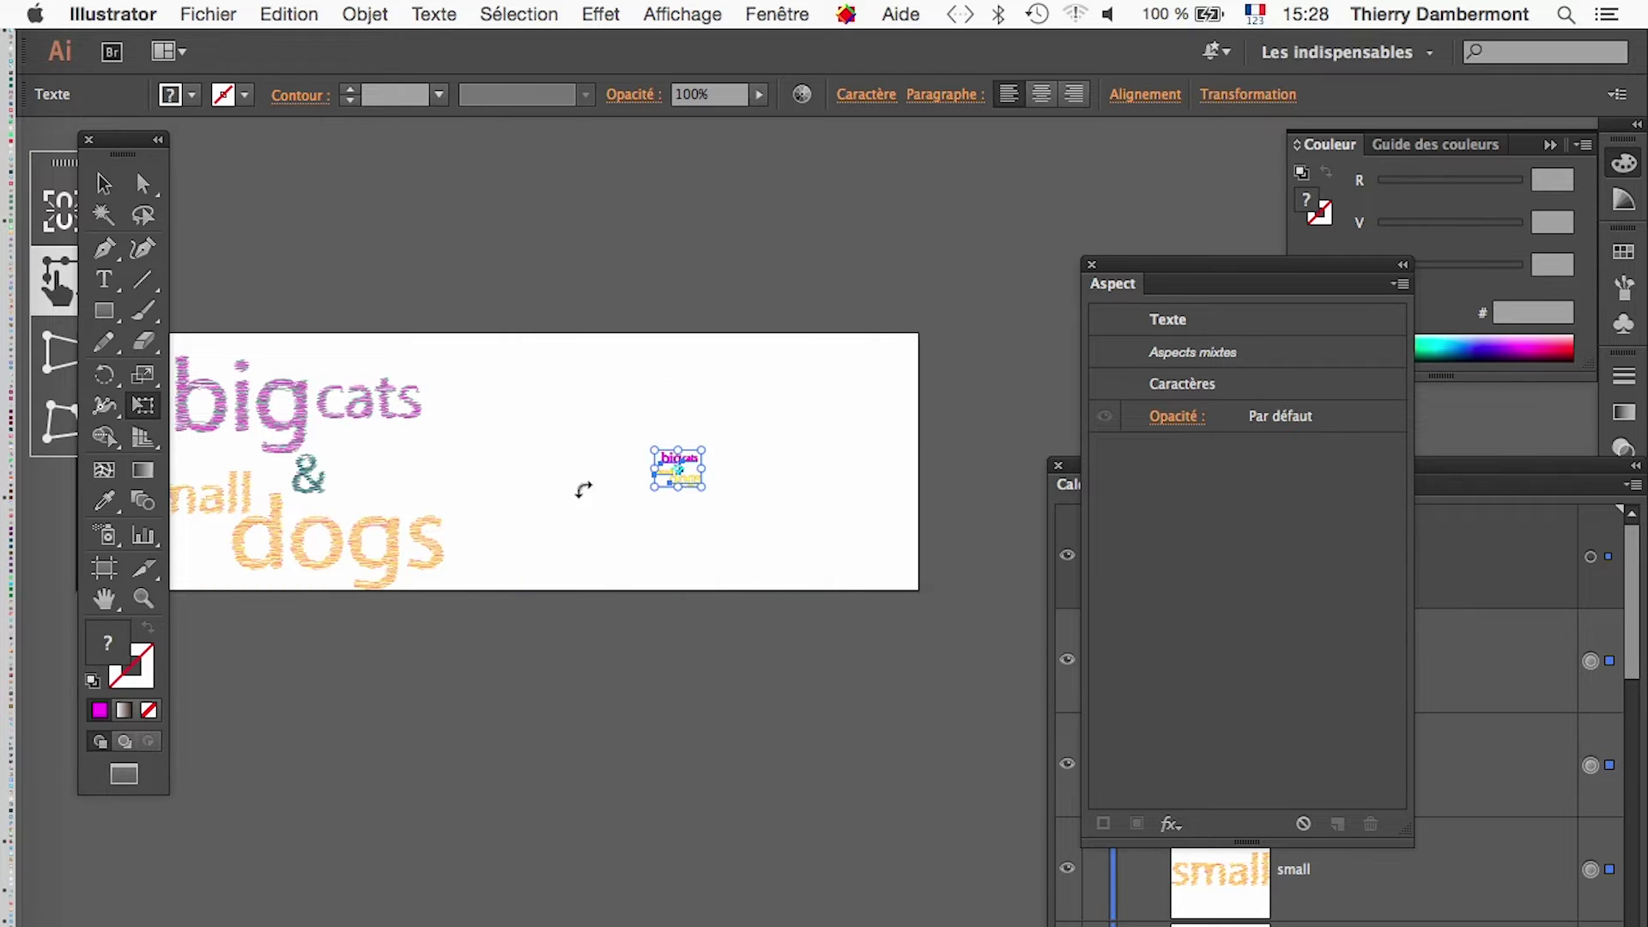
{"action": "left_click", "coordinate": [122, 183]}
{"action": "left_click", "coordinate": [701, 455]}
Examine the scribble effect on the reduced copy up close and compare it with the full-size composition.
{"action": "scroll", "coordinate": [707, 467], "scroll_direction": "up", "scroll_amount": 4}
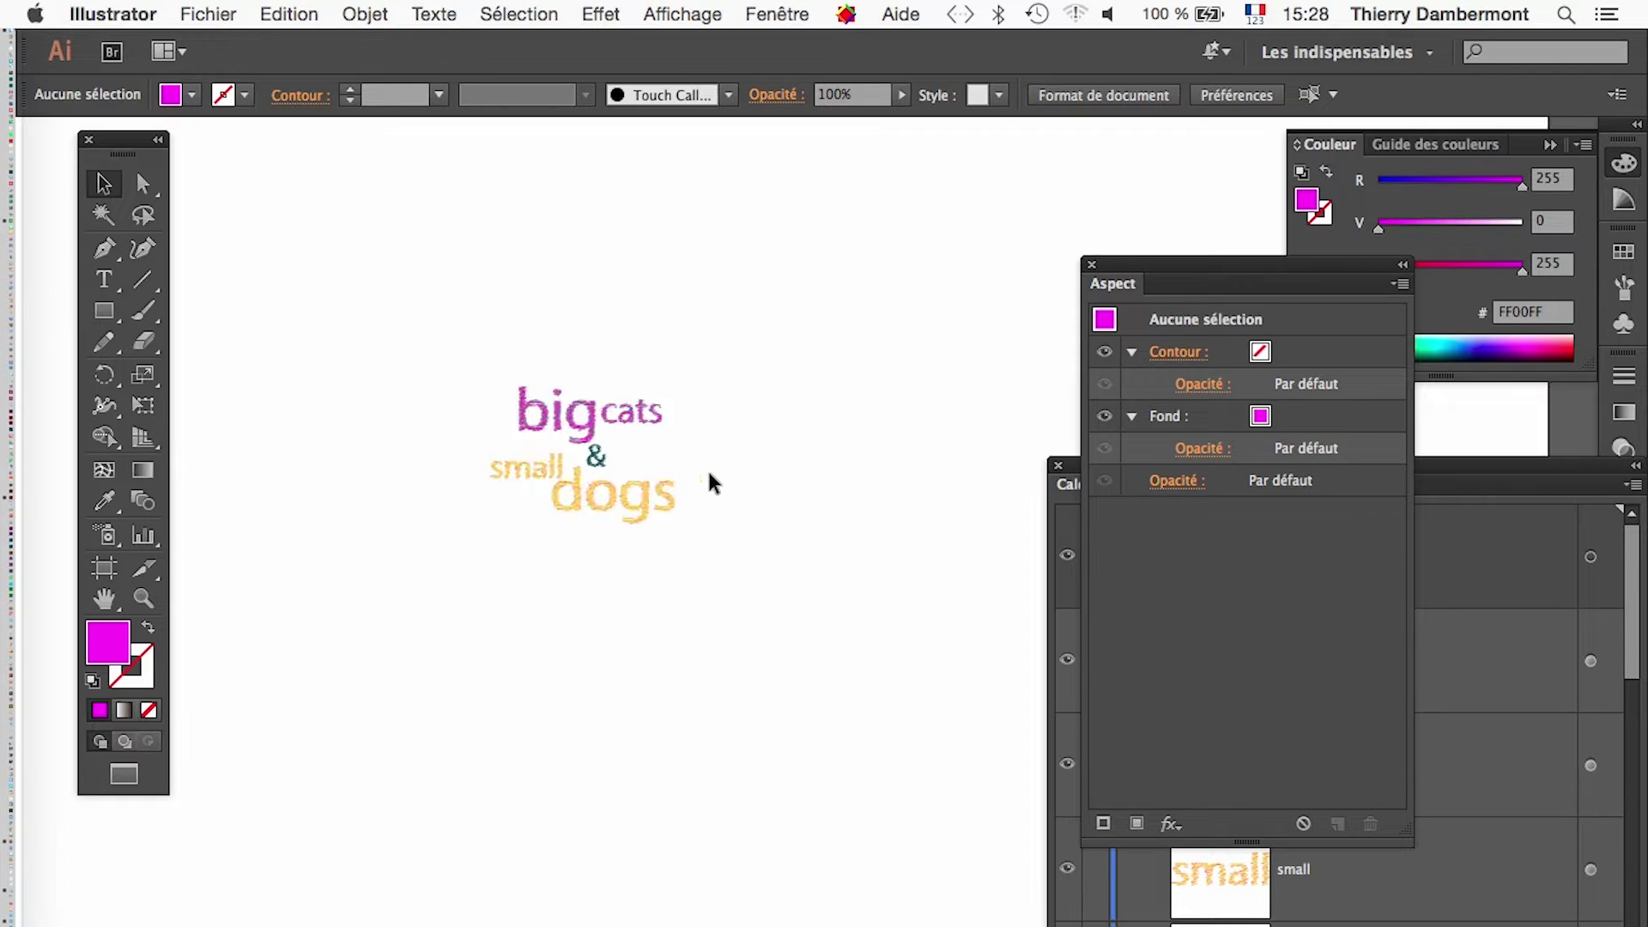
{"action": "scroll", "coordinate": [498, 410], "scroll_direction": "up", "scroll_amount": 3}
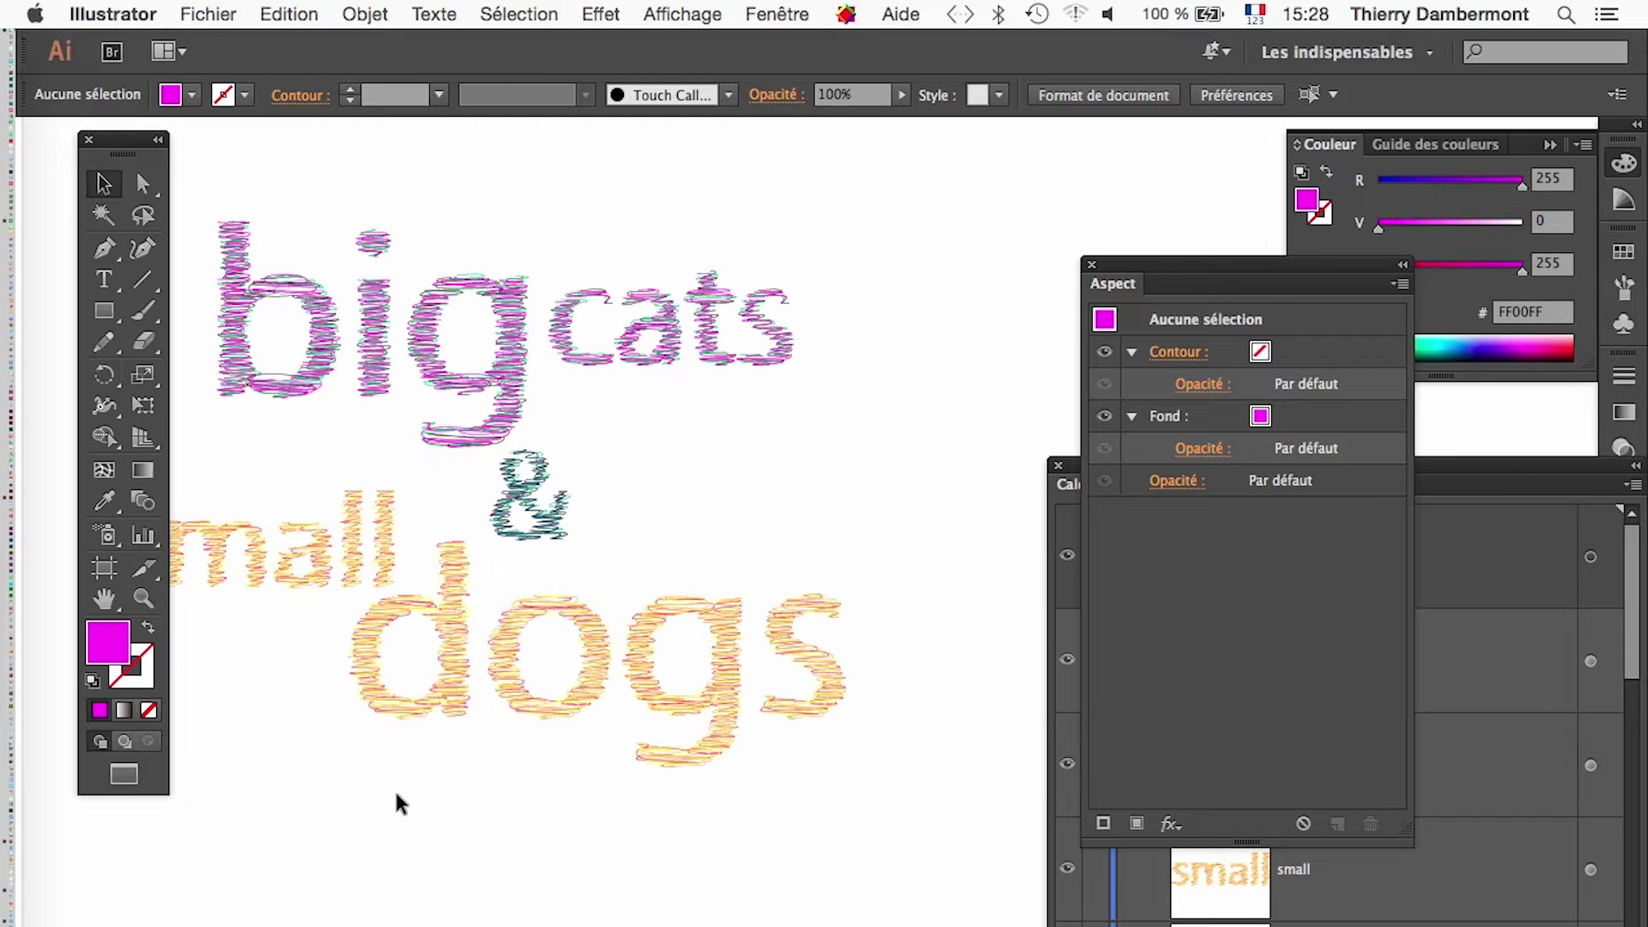
{"action": "scroll", "coordinate": [386, 819], "scroll_direction": "down", "scroll_amount": 5}
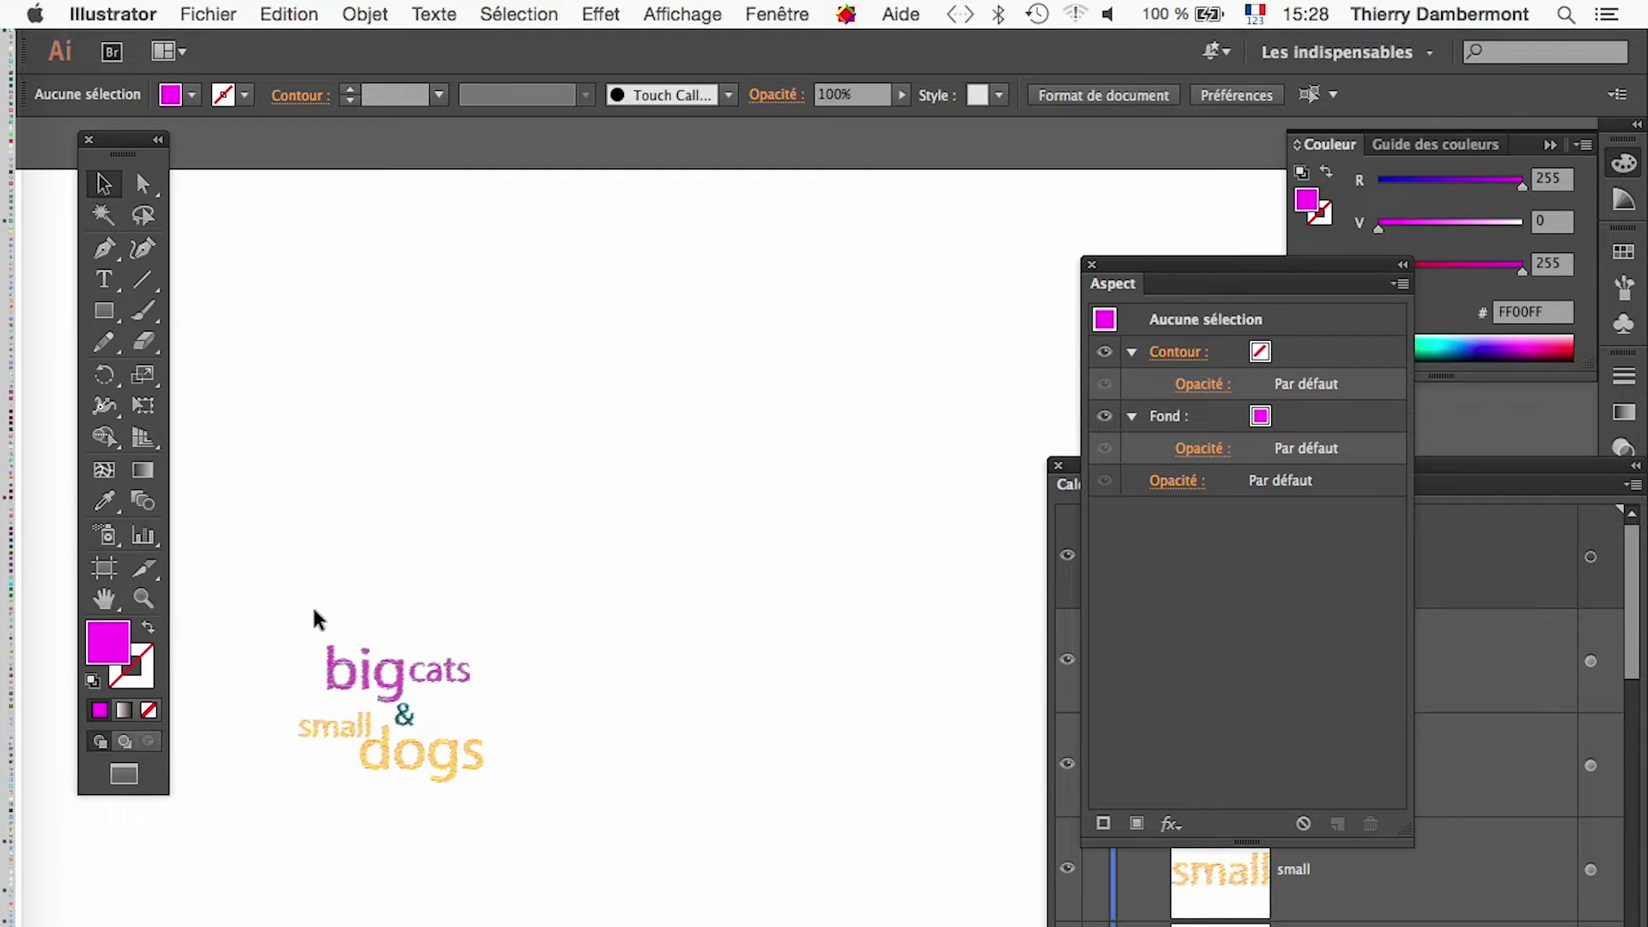
{"action": "scroll", "coordinate": [312, 611], "scroll_direction": "down", "scroll_amount": 2}
{"action": "left_click", "coordinate": [110, 603]}
{"action": "left_click_drag", "start_coordinate": [230, 593], "coordinate": [607, 497]}
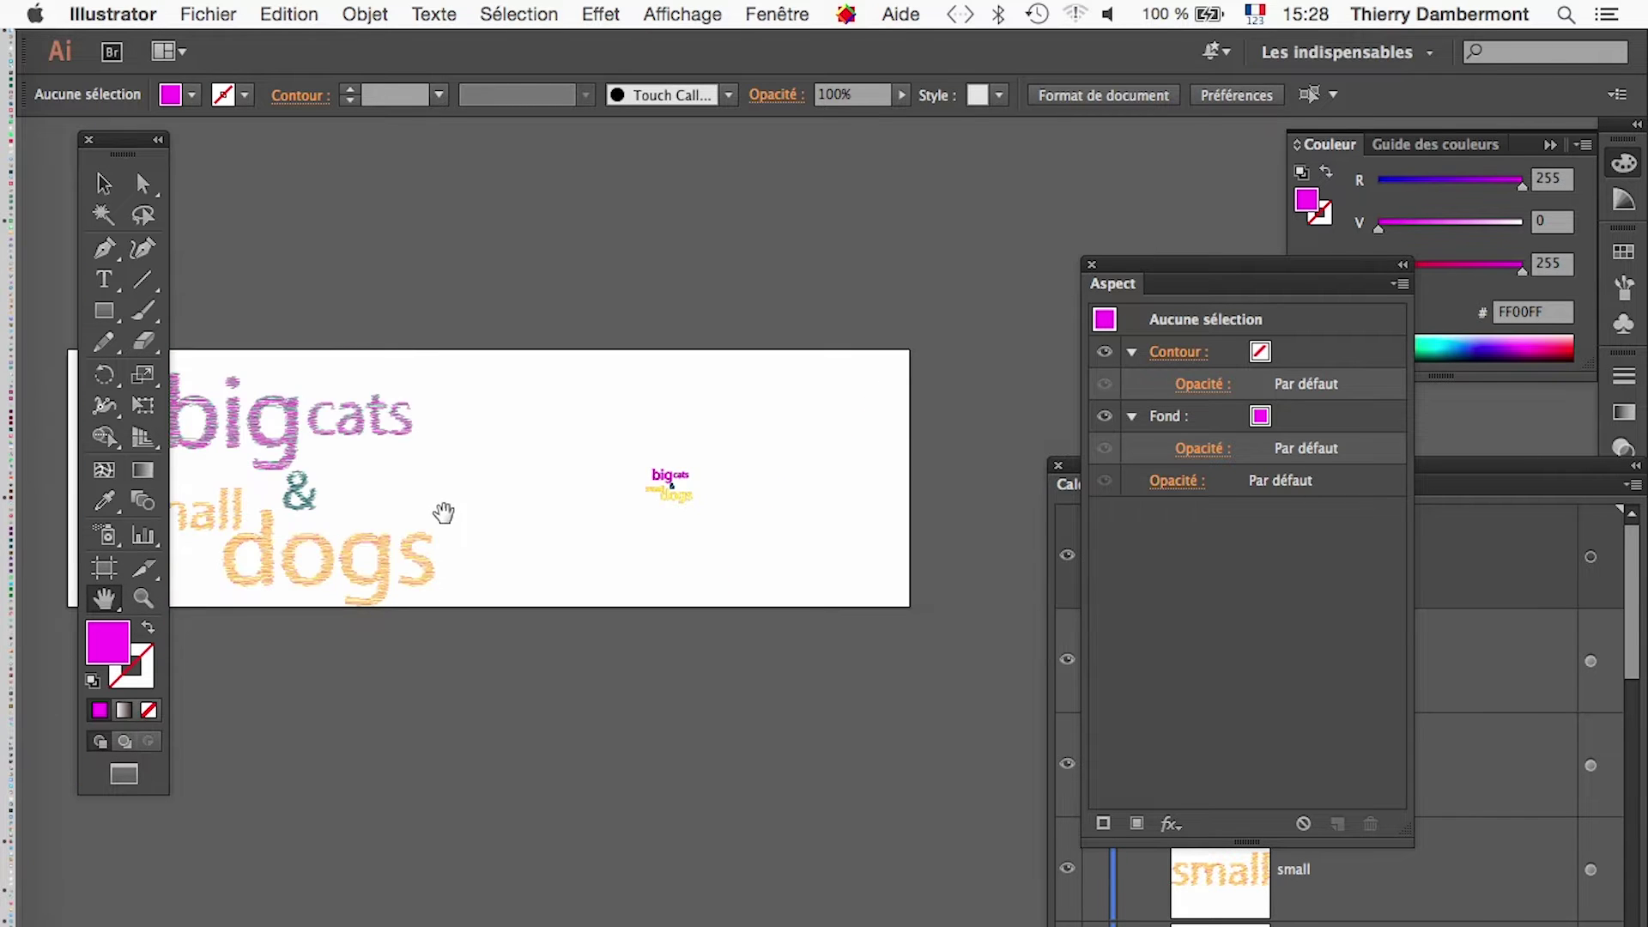
{"action": "left_click_drag", "start_coordinate": [441, 515], "coordinate": [605, 486]}
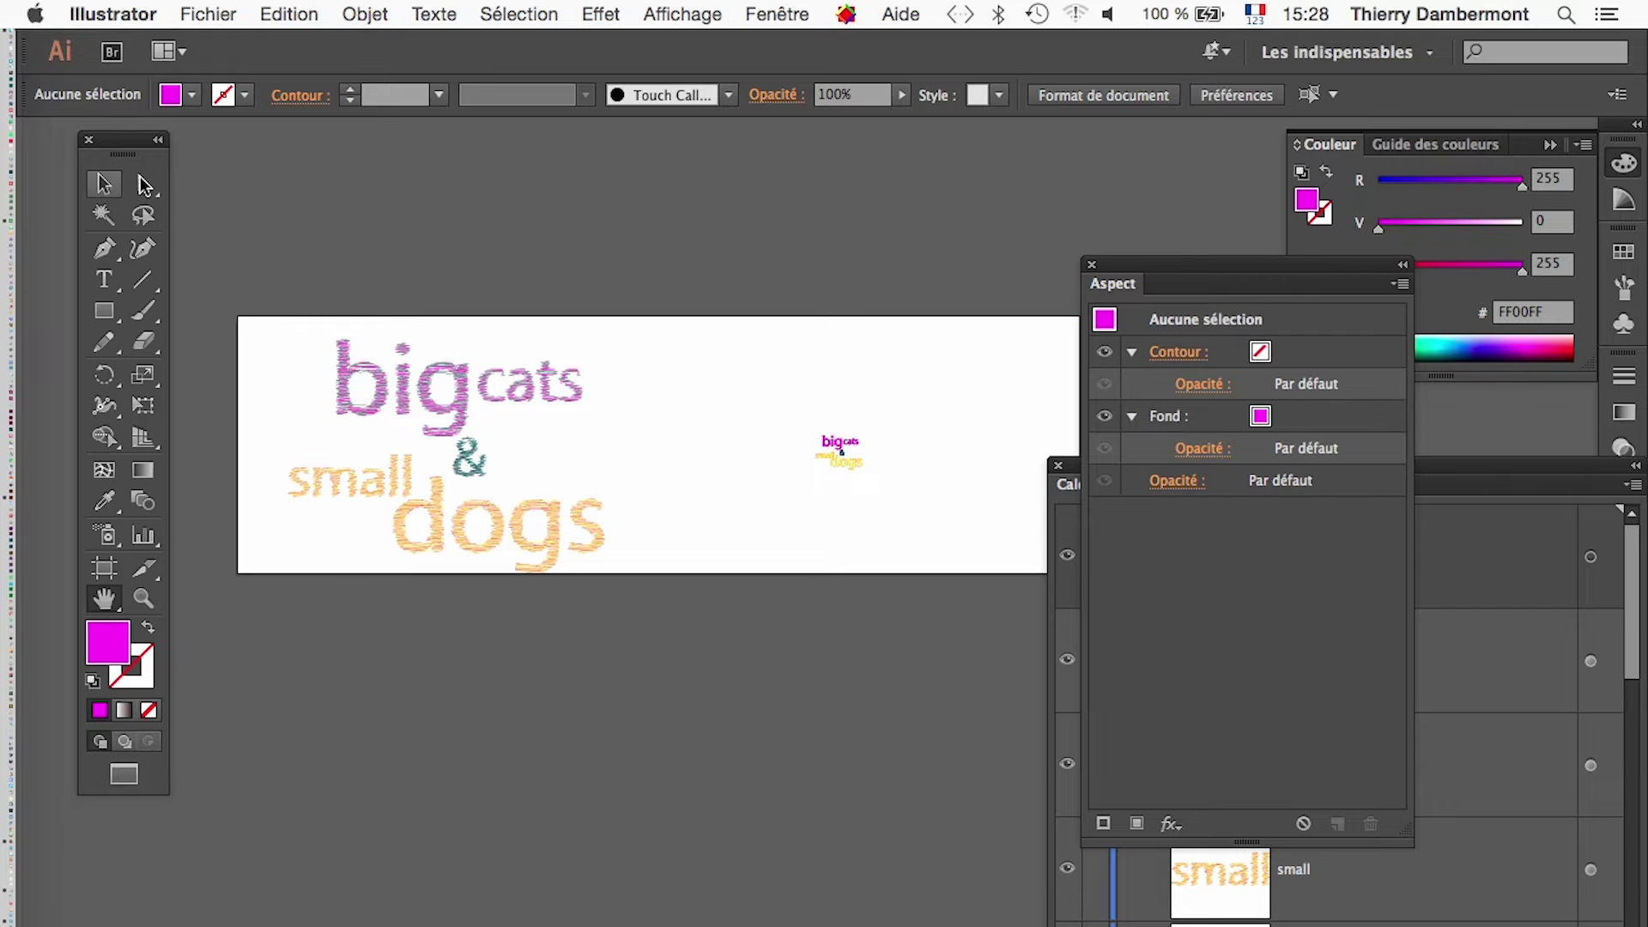
Undo the reduced copy and the artboard widening, and save the document as griffonnage - 05.ai in Illustrator CC format.
{"action": "left_click", "coordinate": [327, 425], "text": "super"}
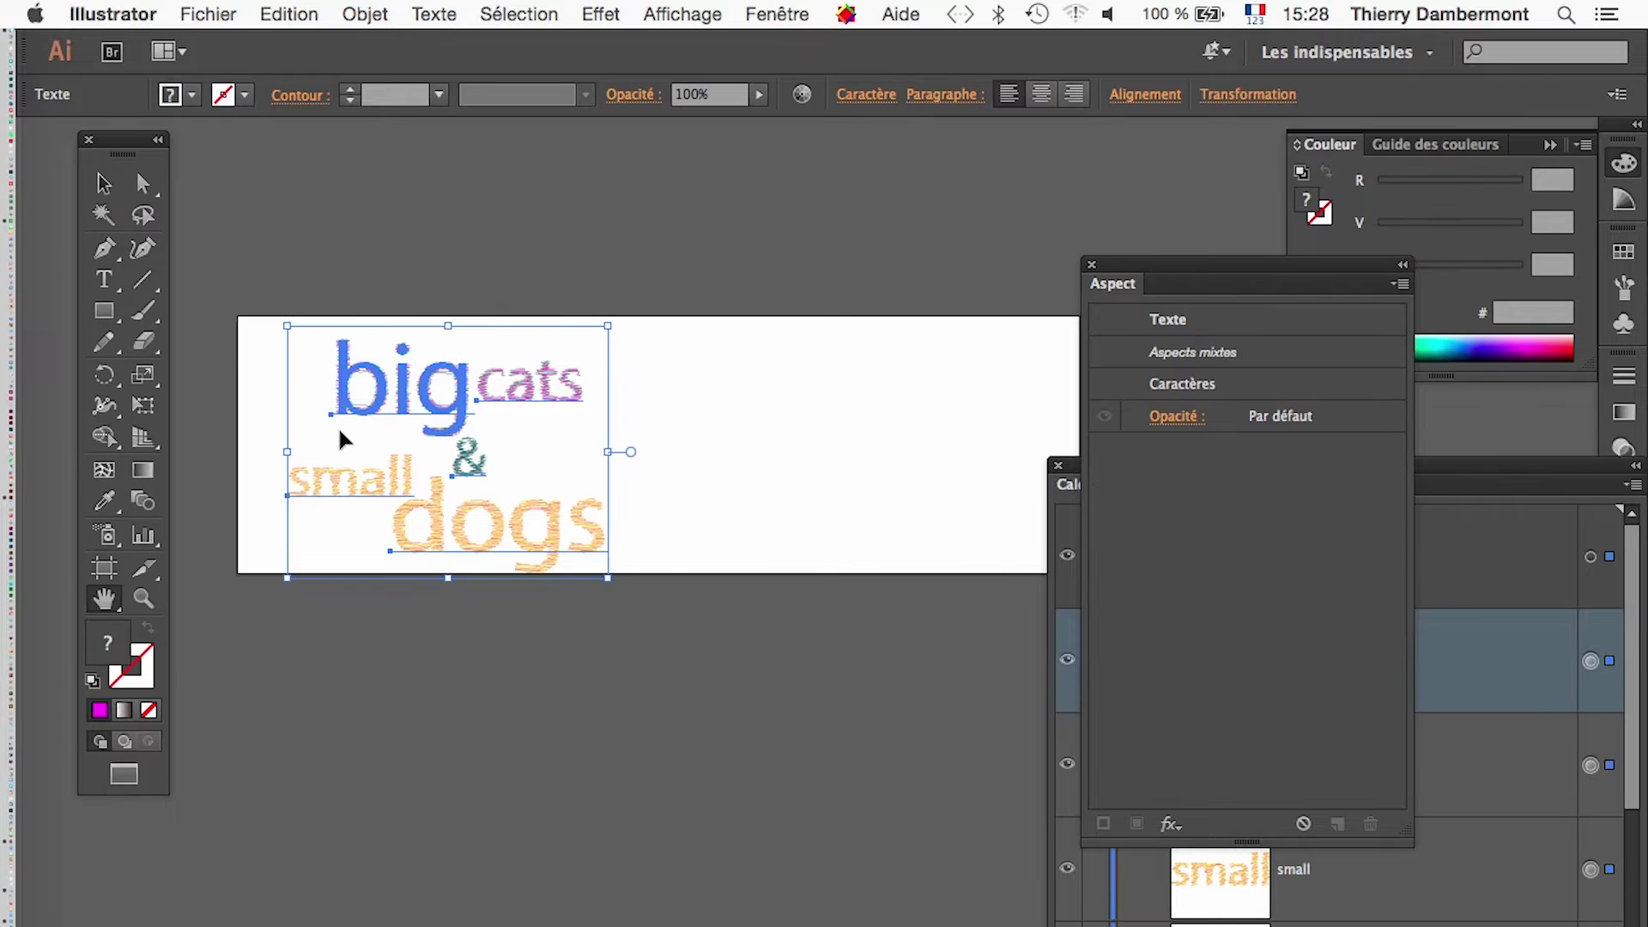
{"action": "left_click", "coordinate": [598, 221]}
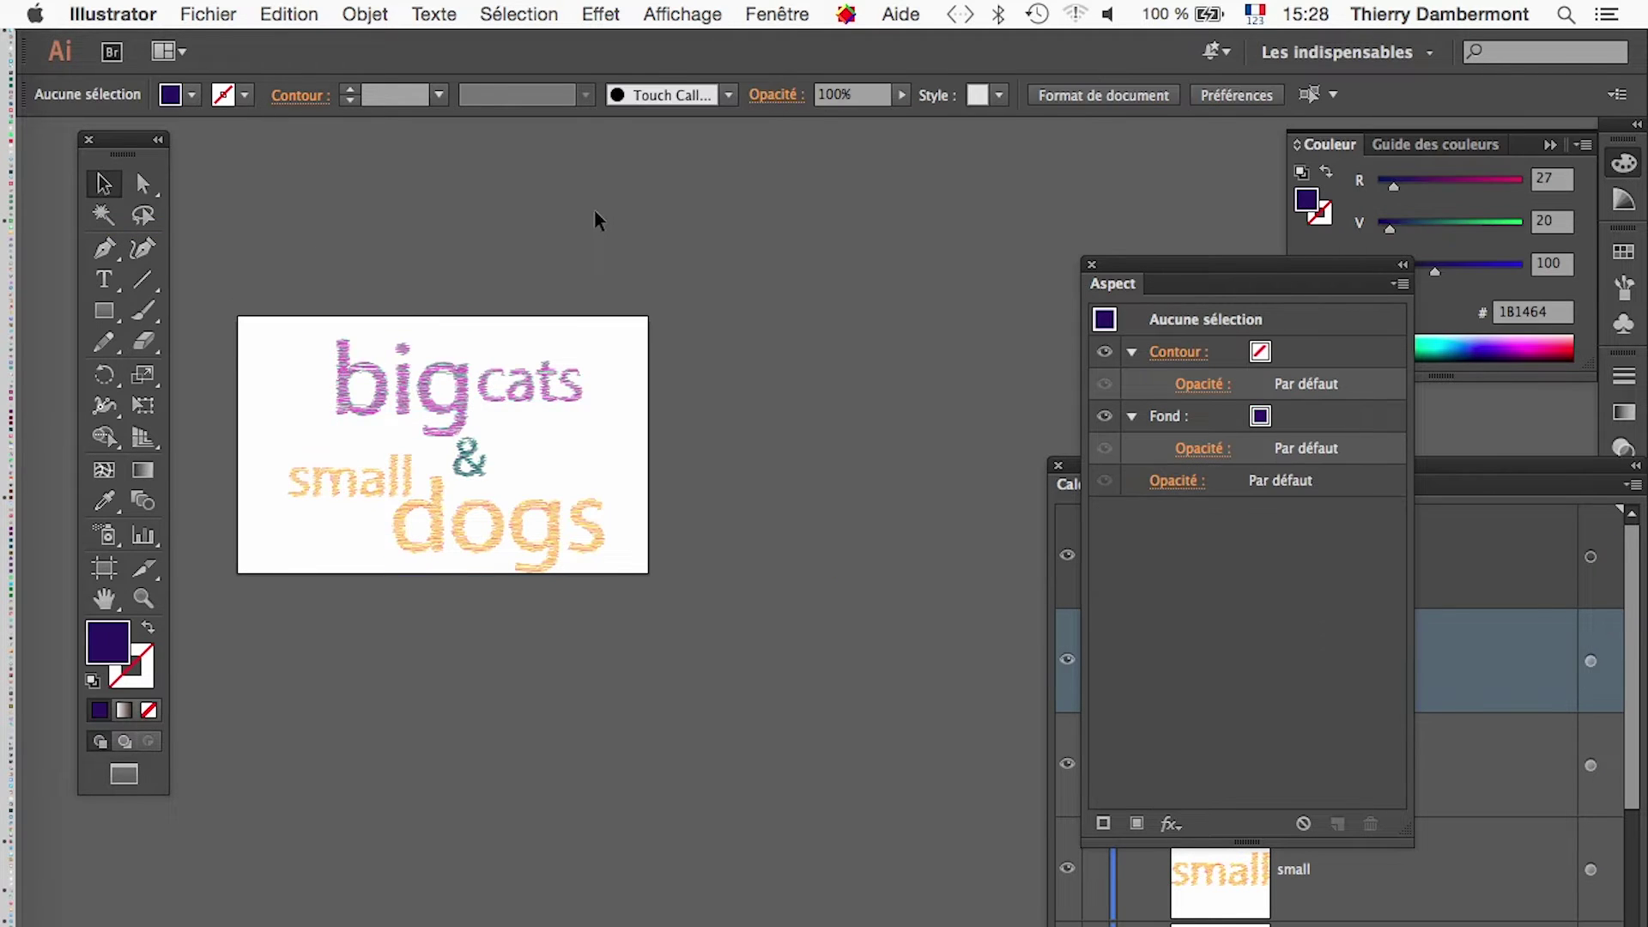
{"action": "left_click", "coordinate": [225, 13]}
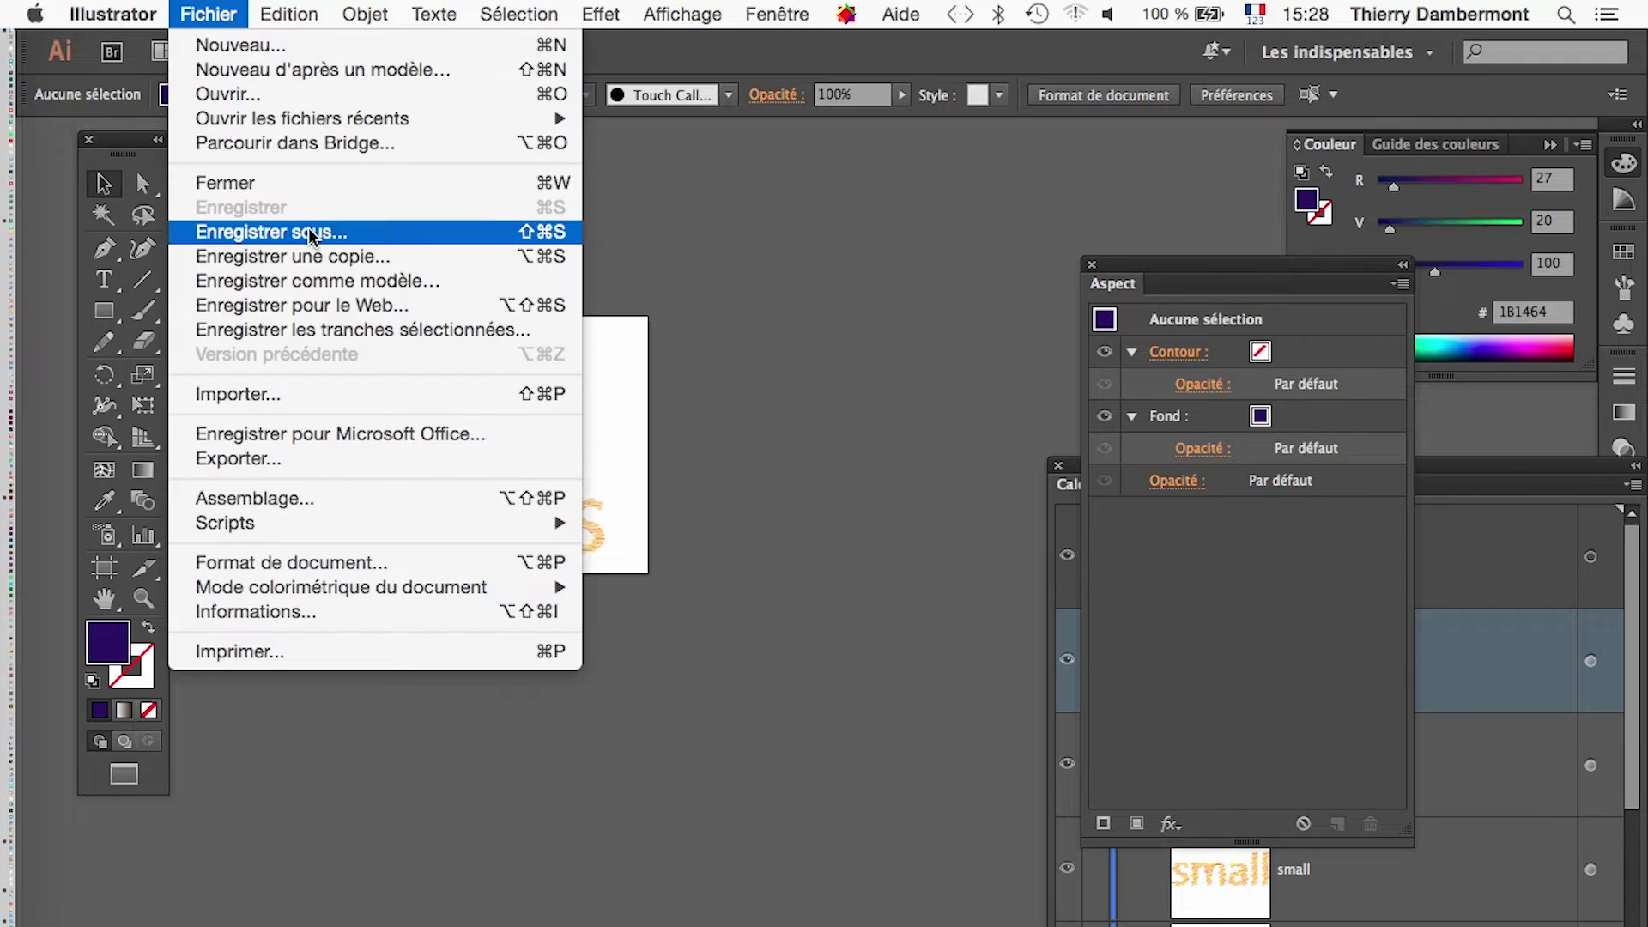
{"action": "left_click", "coordinate": [274, 229]}
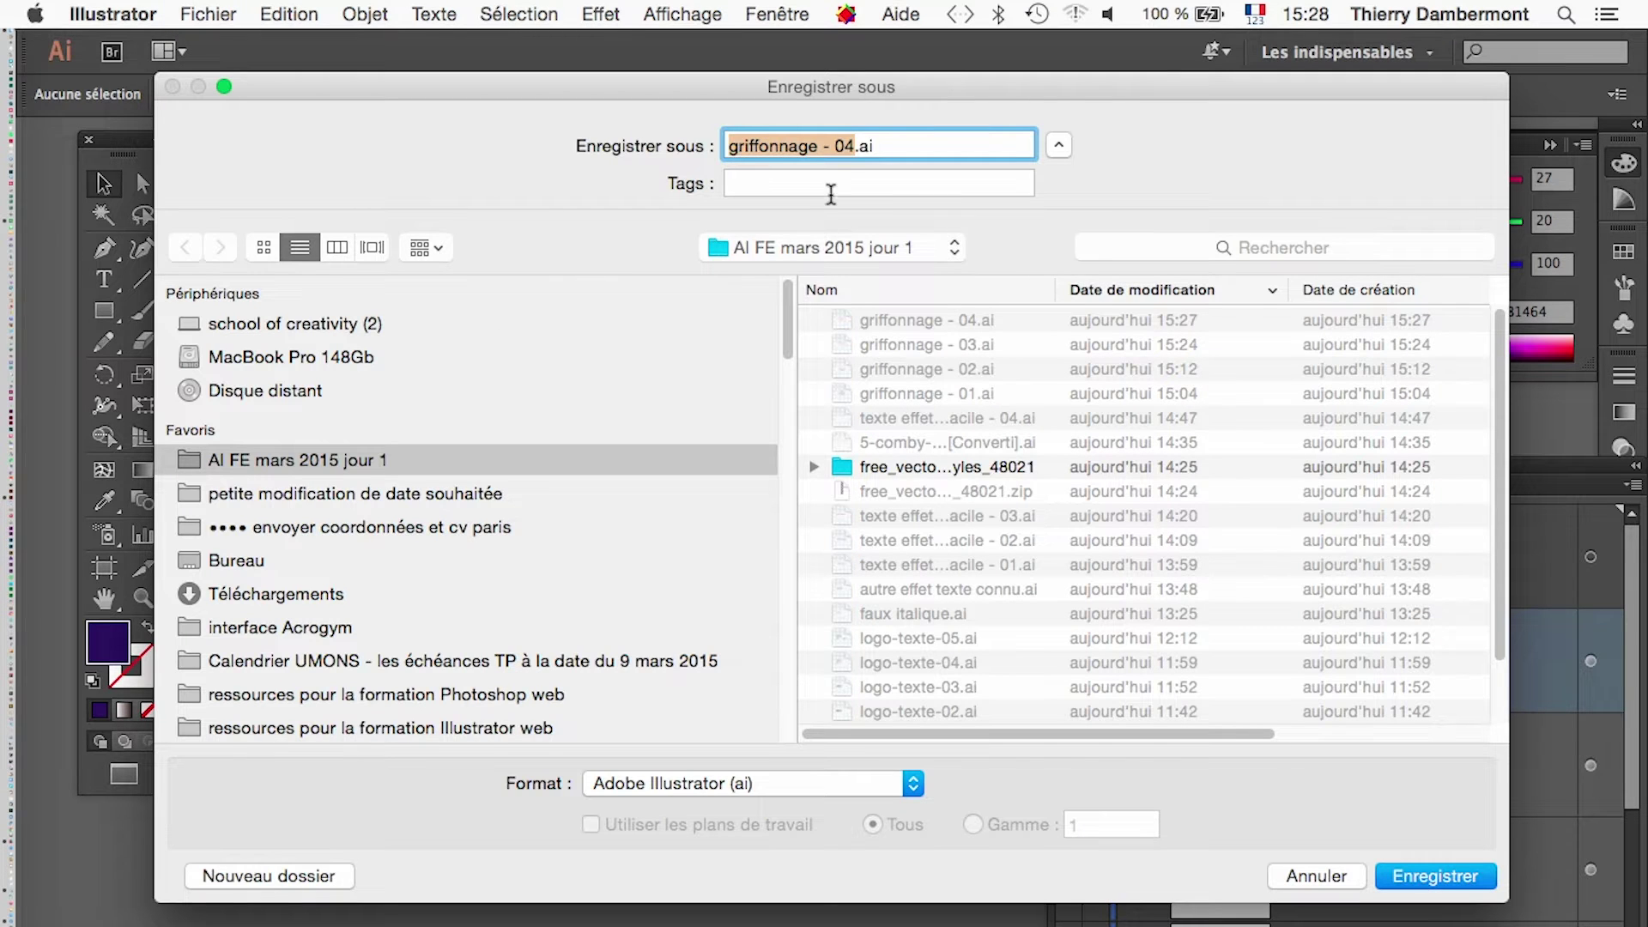
{"action": "left_click", "coordinate": [853, 148]}
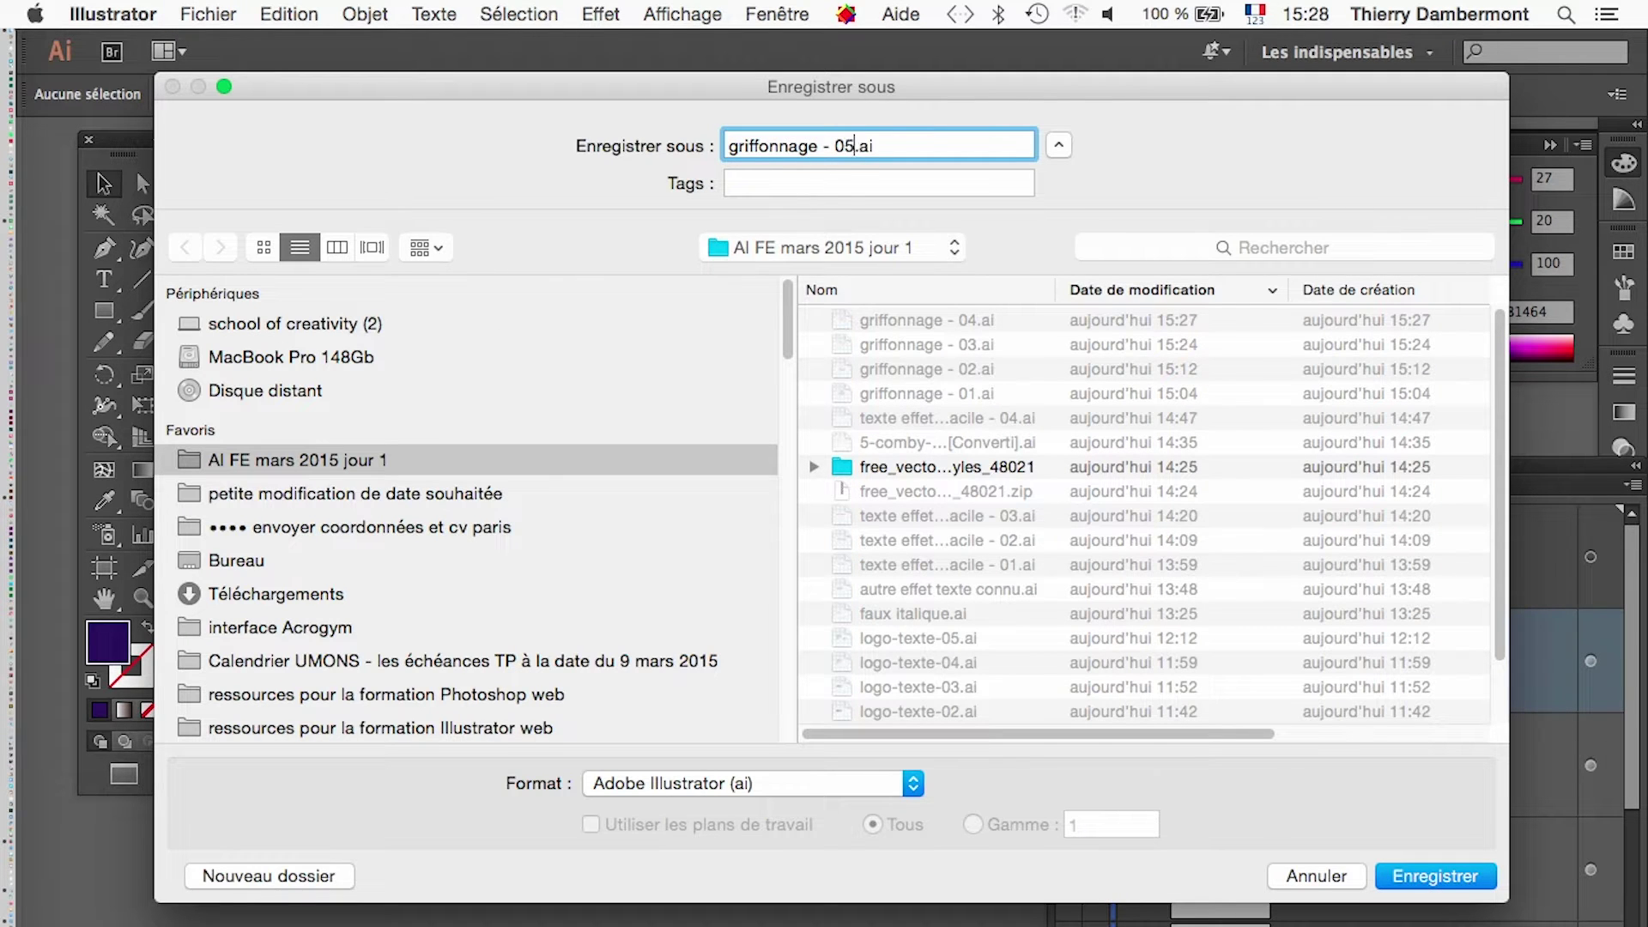
{"action": "left_click", "coordinate": [1417, 875]}
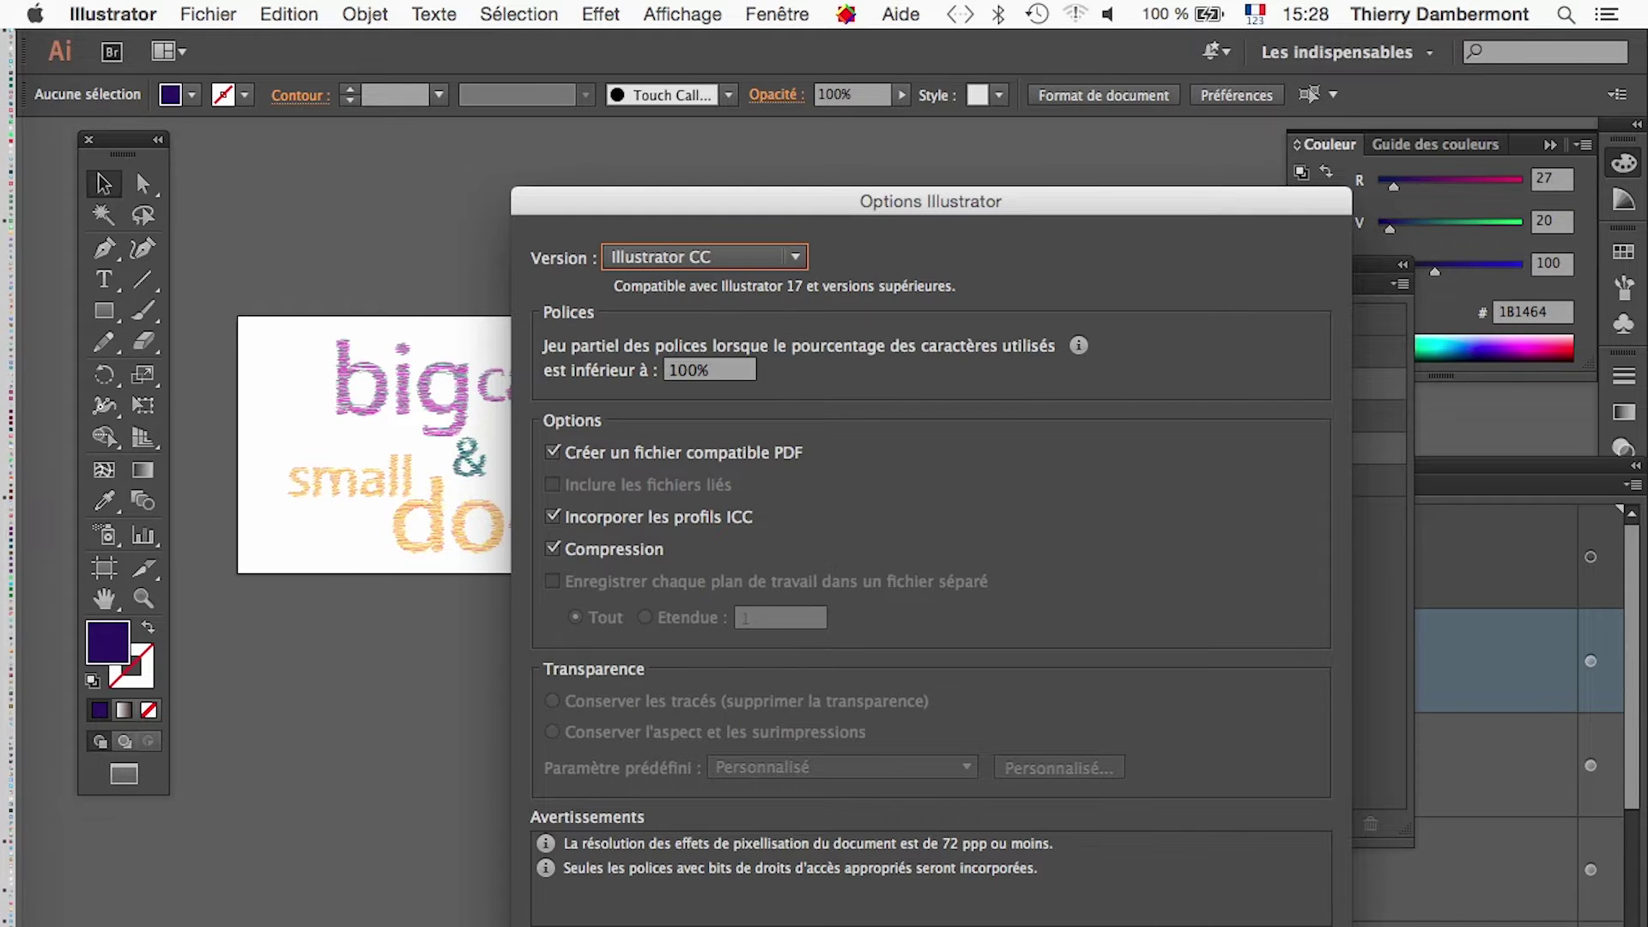
{"action": "key", "text": "Return"}
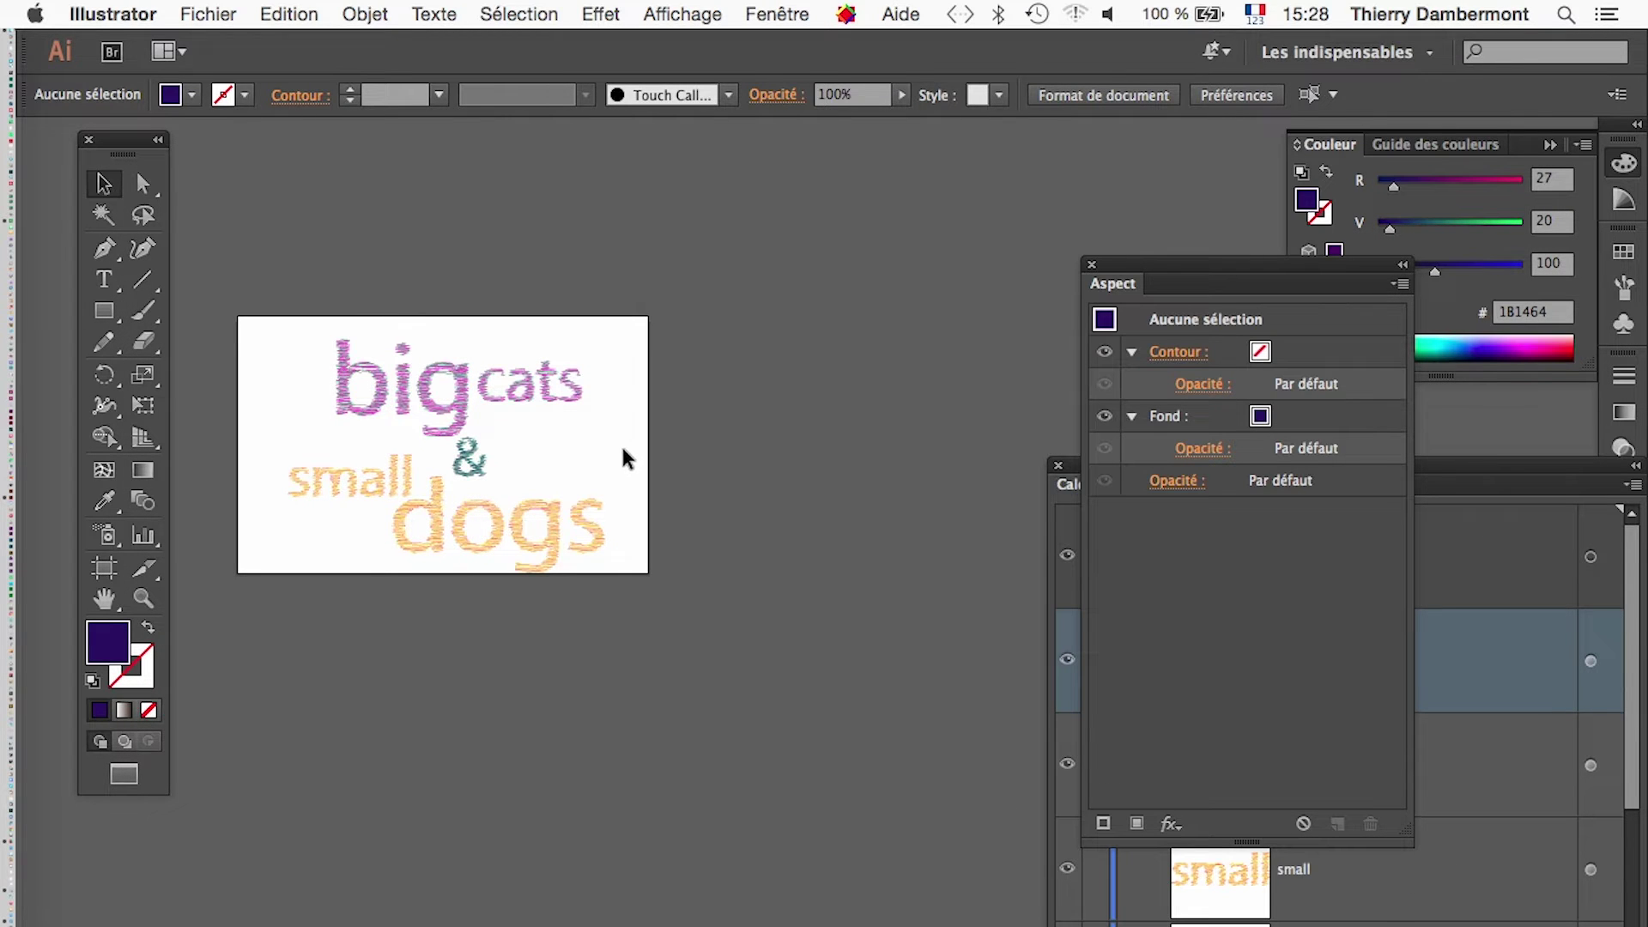
Move the whole text composition slightly up and to the left on the artboard, deselect it, and save the document.
{"action": "left_click_drag", "start_coordinate": [270, 376], "coordinate": [476, 498]}
{"action": "left_click_drag", "start_coordinate": [560, 558], "coordinate": [542, 551]}
{"action": "left_click", "coordinate": [667, 671]}
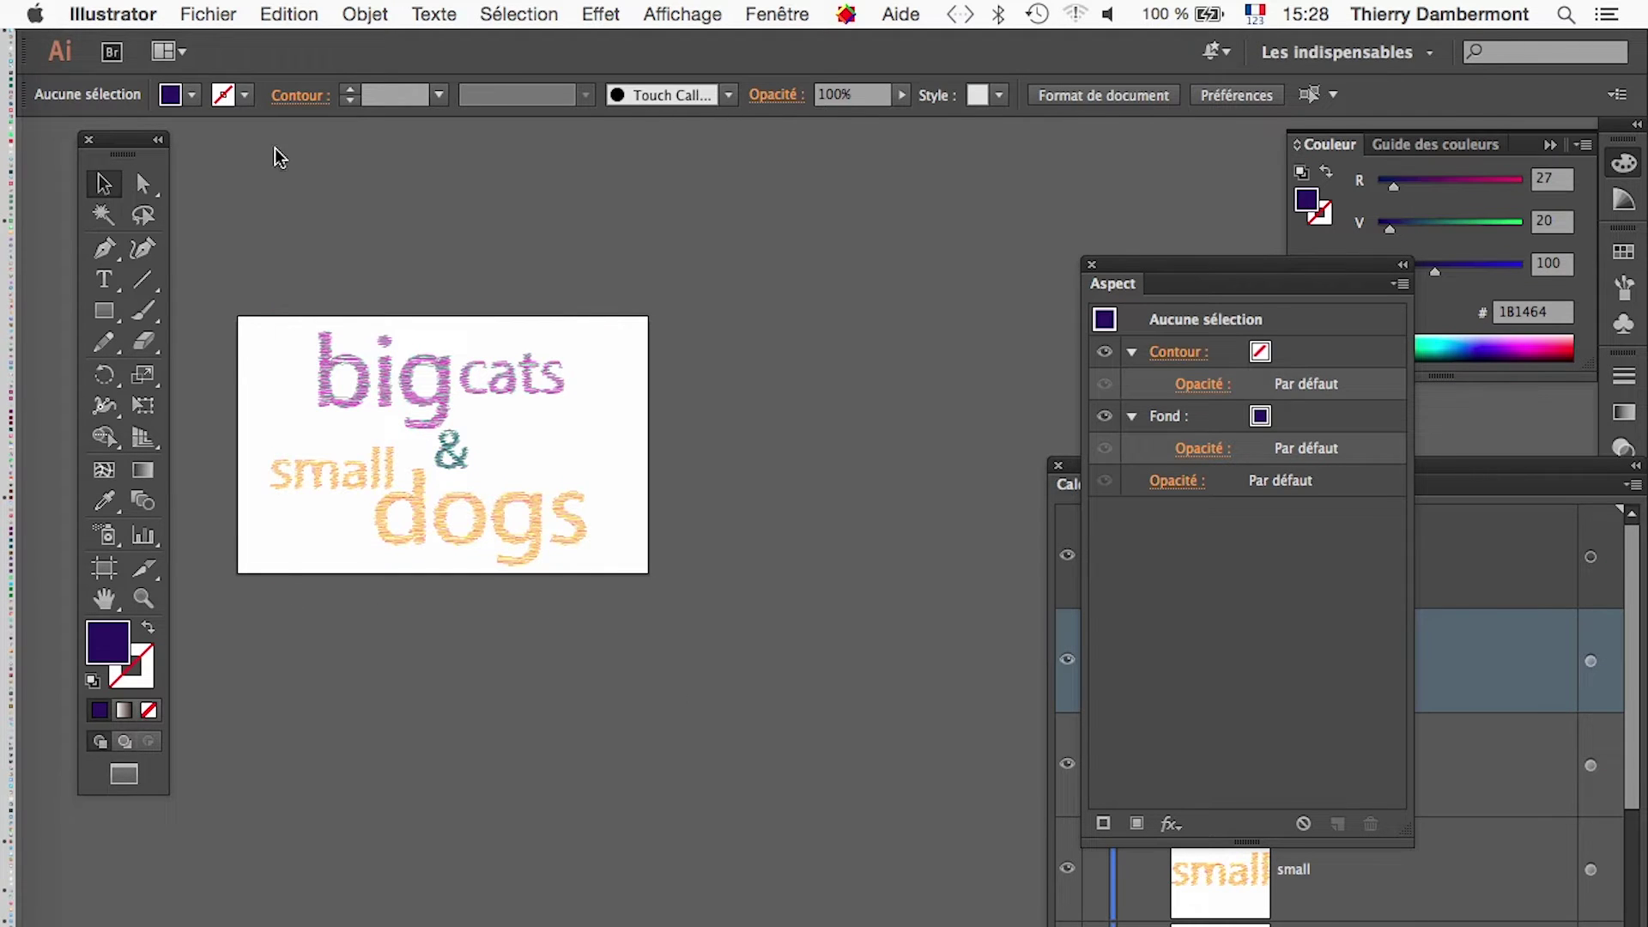
{"action": "left_click", "coordinate": [207, 14]}
{"action": "left_click", "coordinate": [249, 208]}
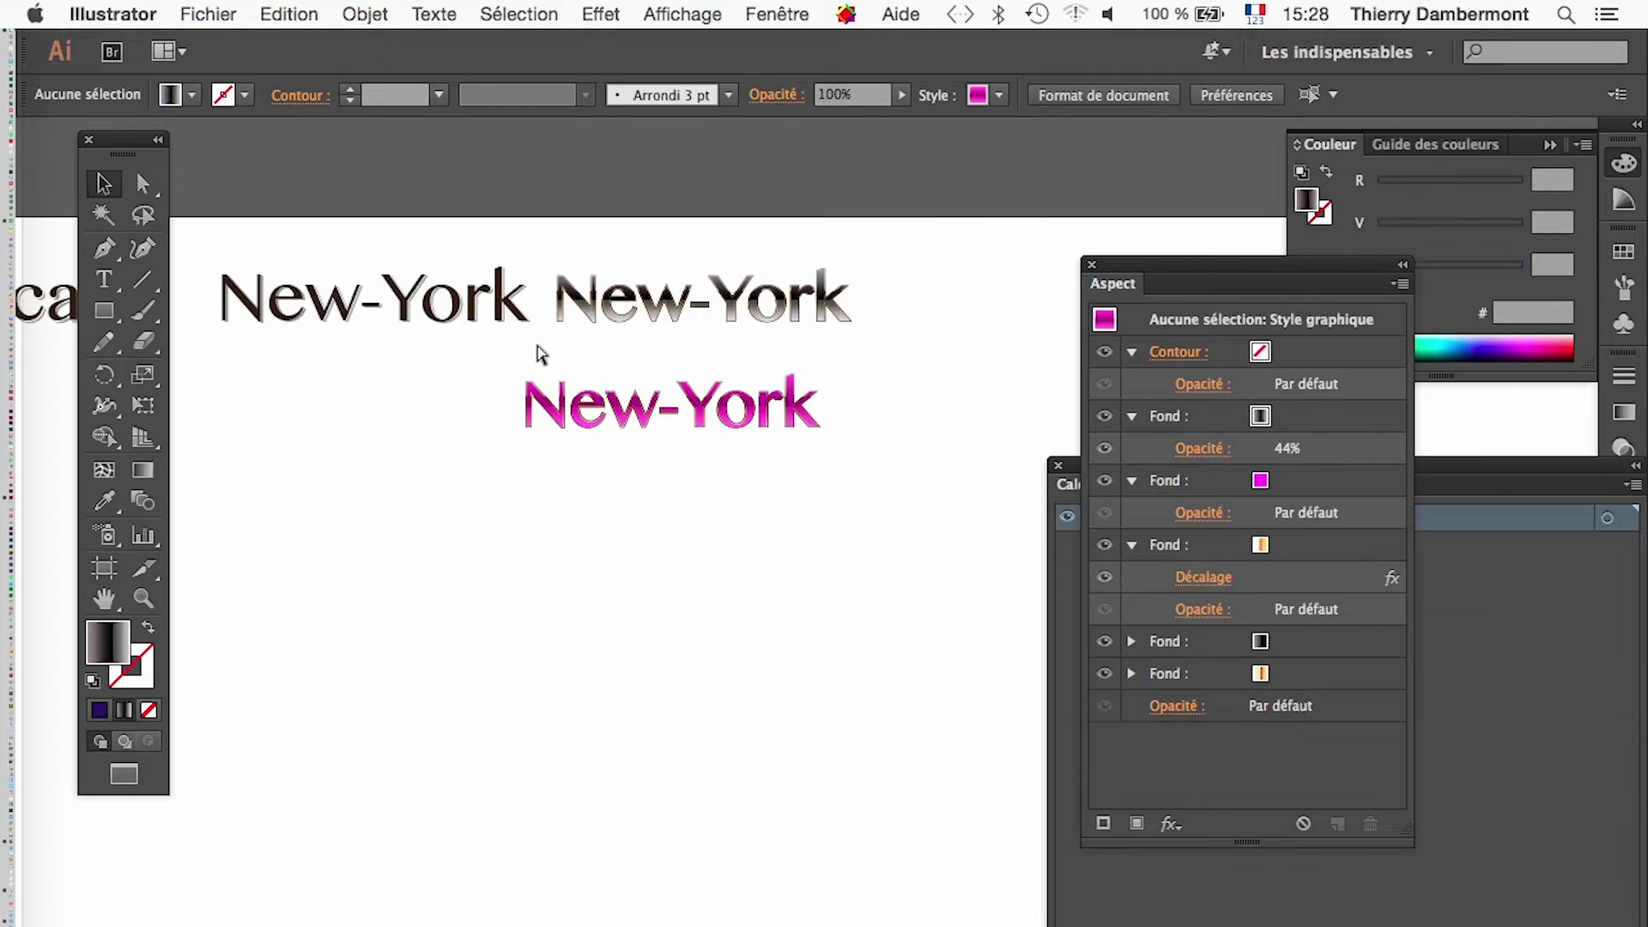
Place griffonnage - 05.ai as a linked file in the document with the Chicago and New-York texts, below those words.
{"action": "key", "text": "super+minus"}
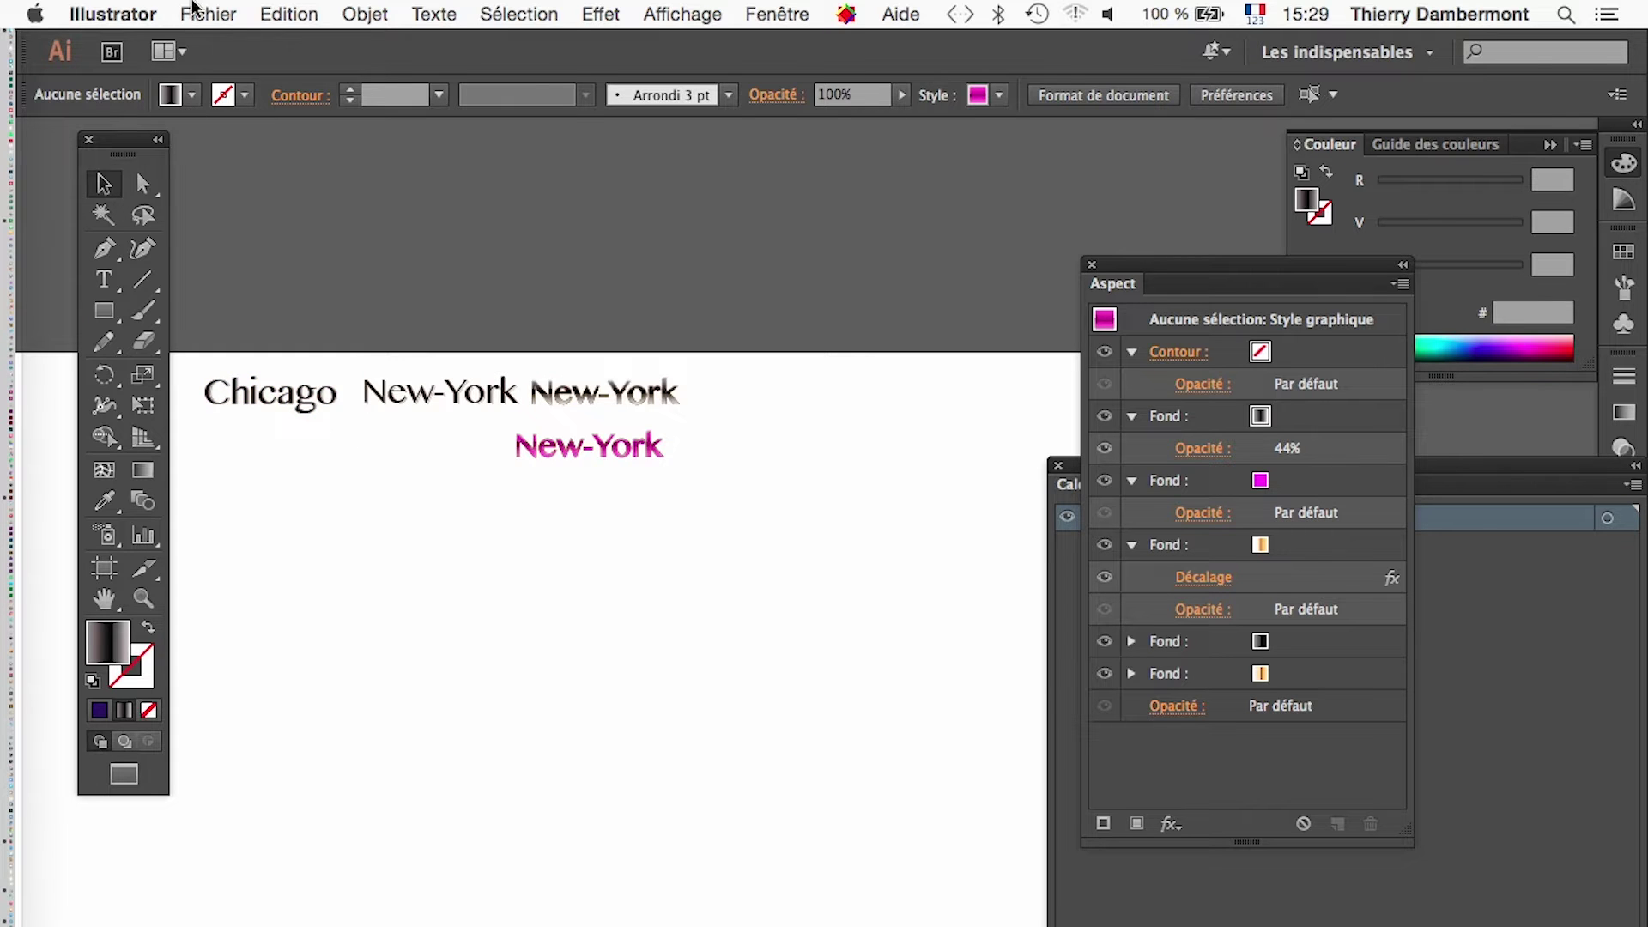
{"action": "left_click", "coordinate": [205, 13]}
{"action": "left_click", "coordinate": [235, 394]}
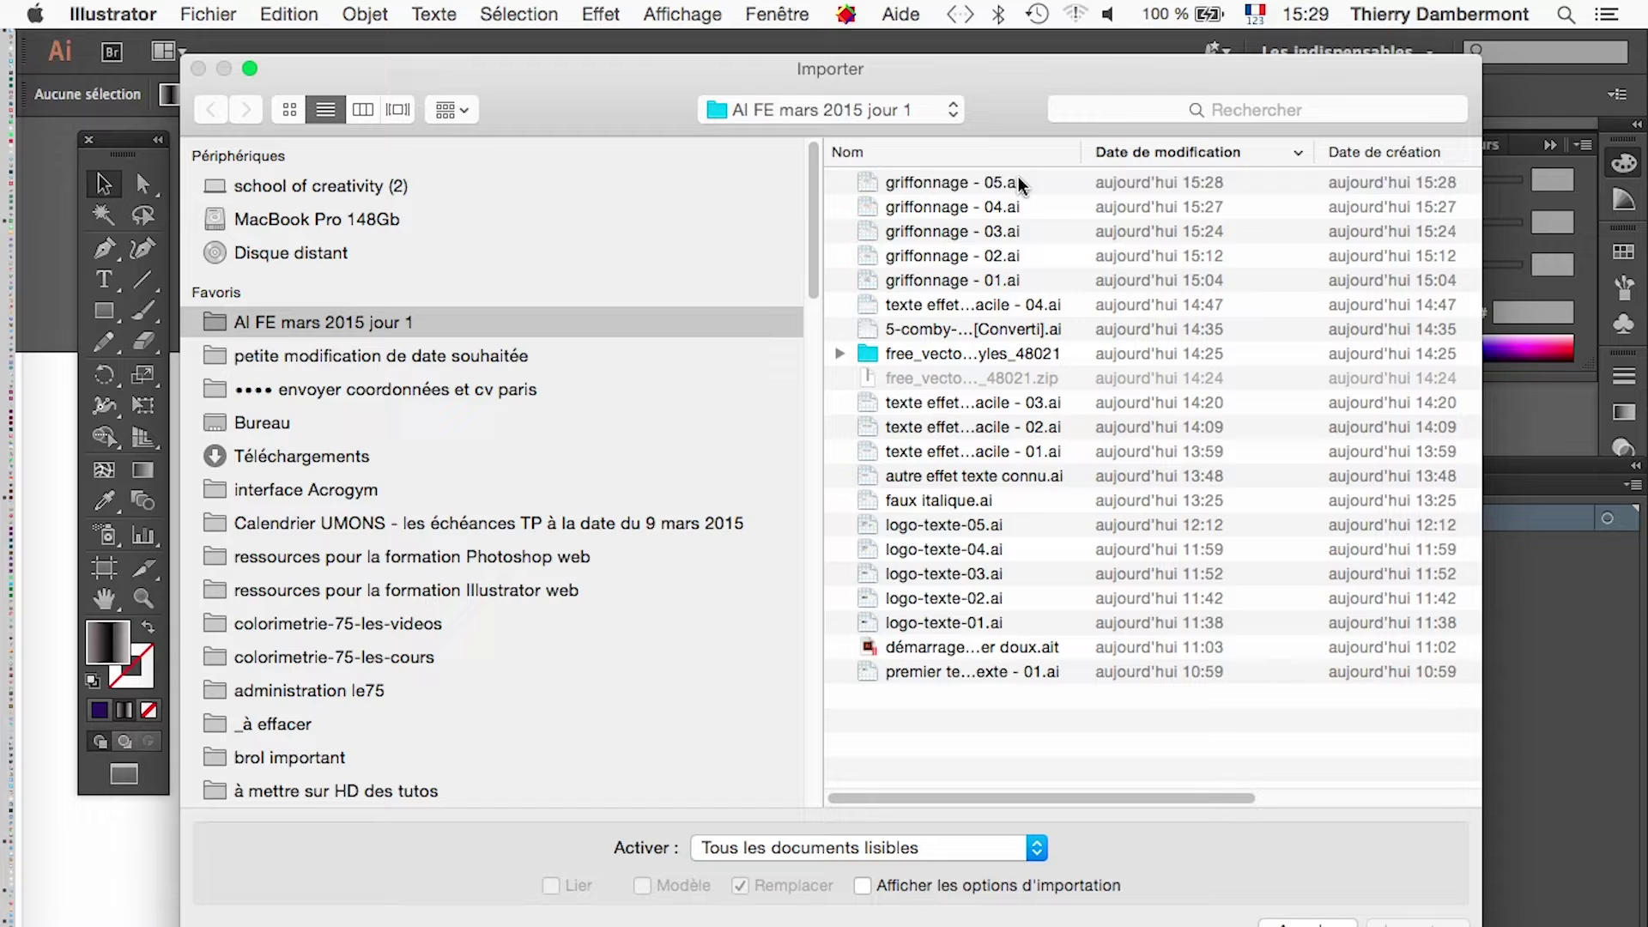
{"action": "left_click", "coordinate": [1020, 183]}
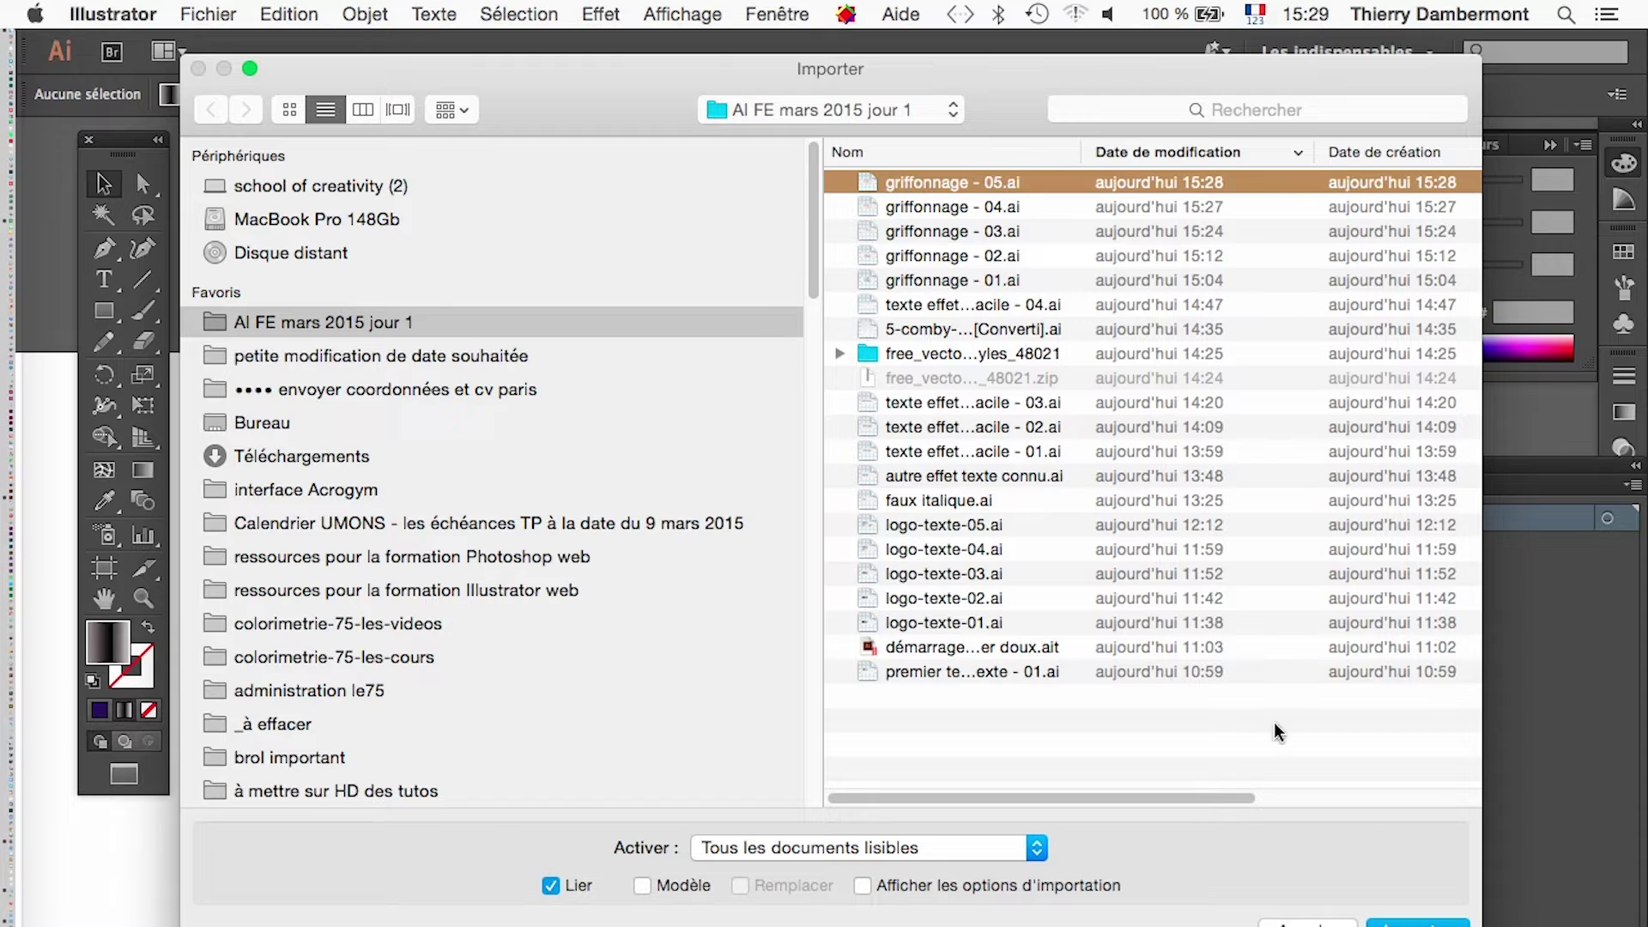
{"action": "left_click", "coordinate": [1418, 923]}
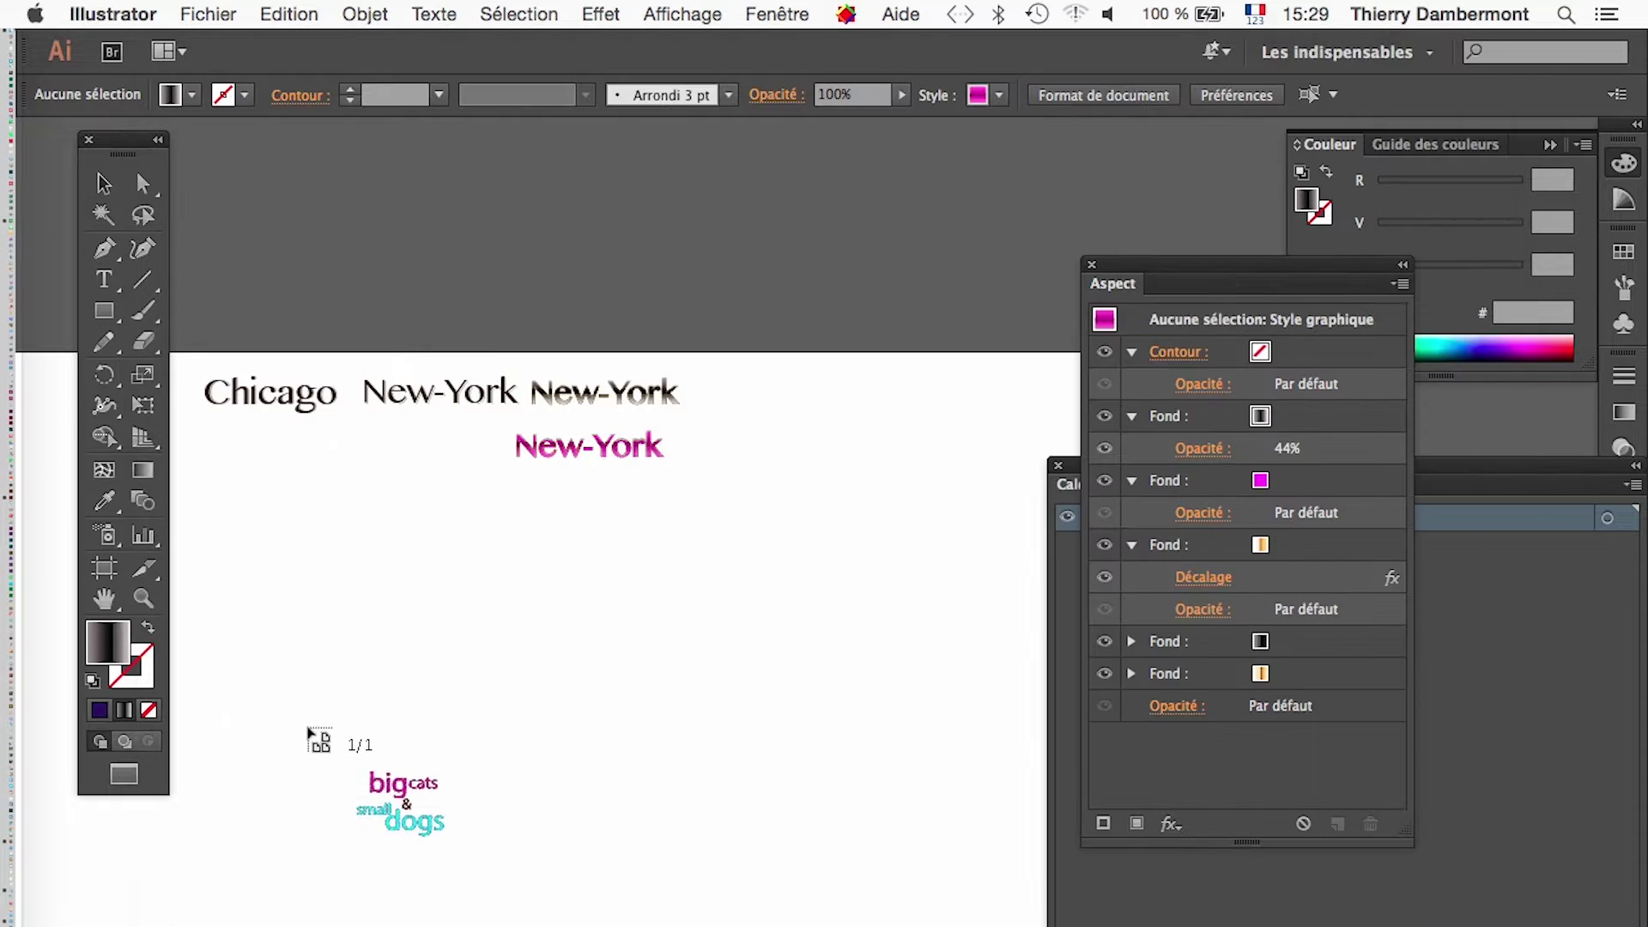
{"action": "left_click_drag", "start_coordinate": [232, 580], "coordinate": [698, 869]}
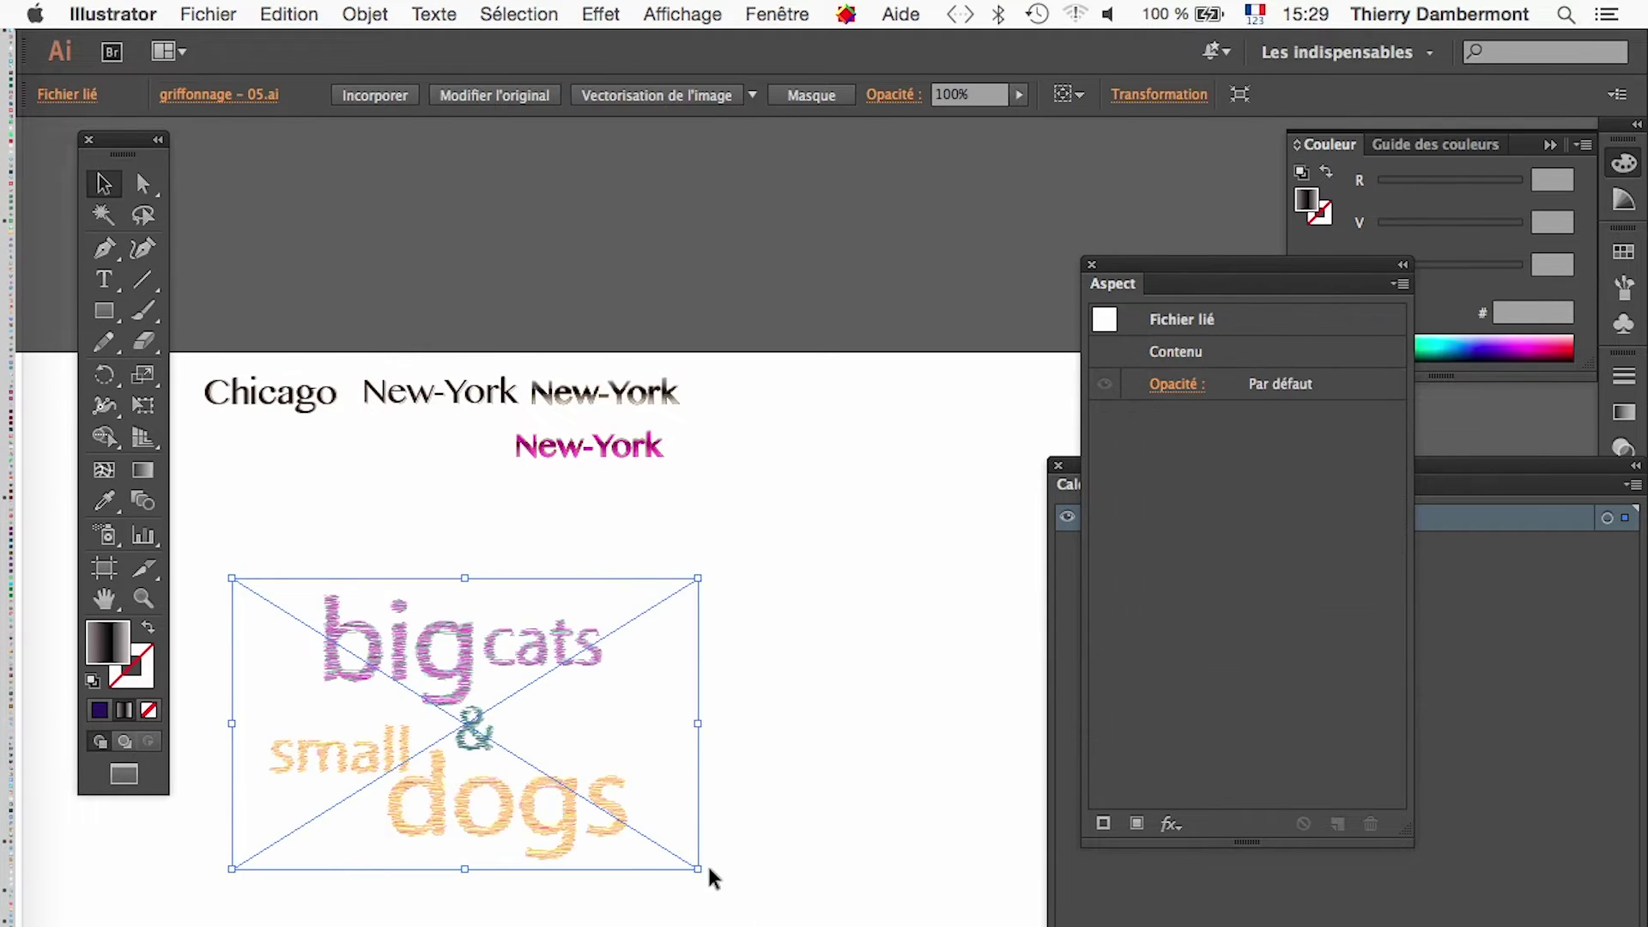
Enlarge the linked artwork proportionally around its centre to about three times its size with the Free Transform tool.
{"action": "left_click_drag", "start_coordinate": [129, 139], "coordinate": [100, 126]}
{"action": "scroll", "coordinate": [397, 739], "scroll_direction": "up", "scroll_amount": 3}
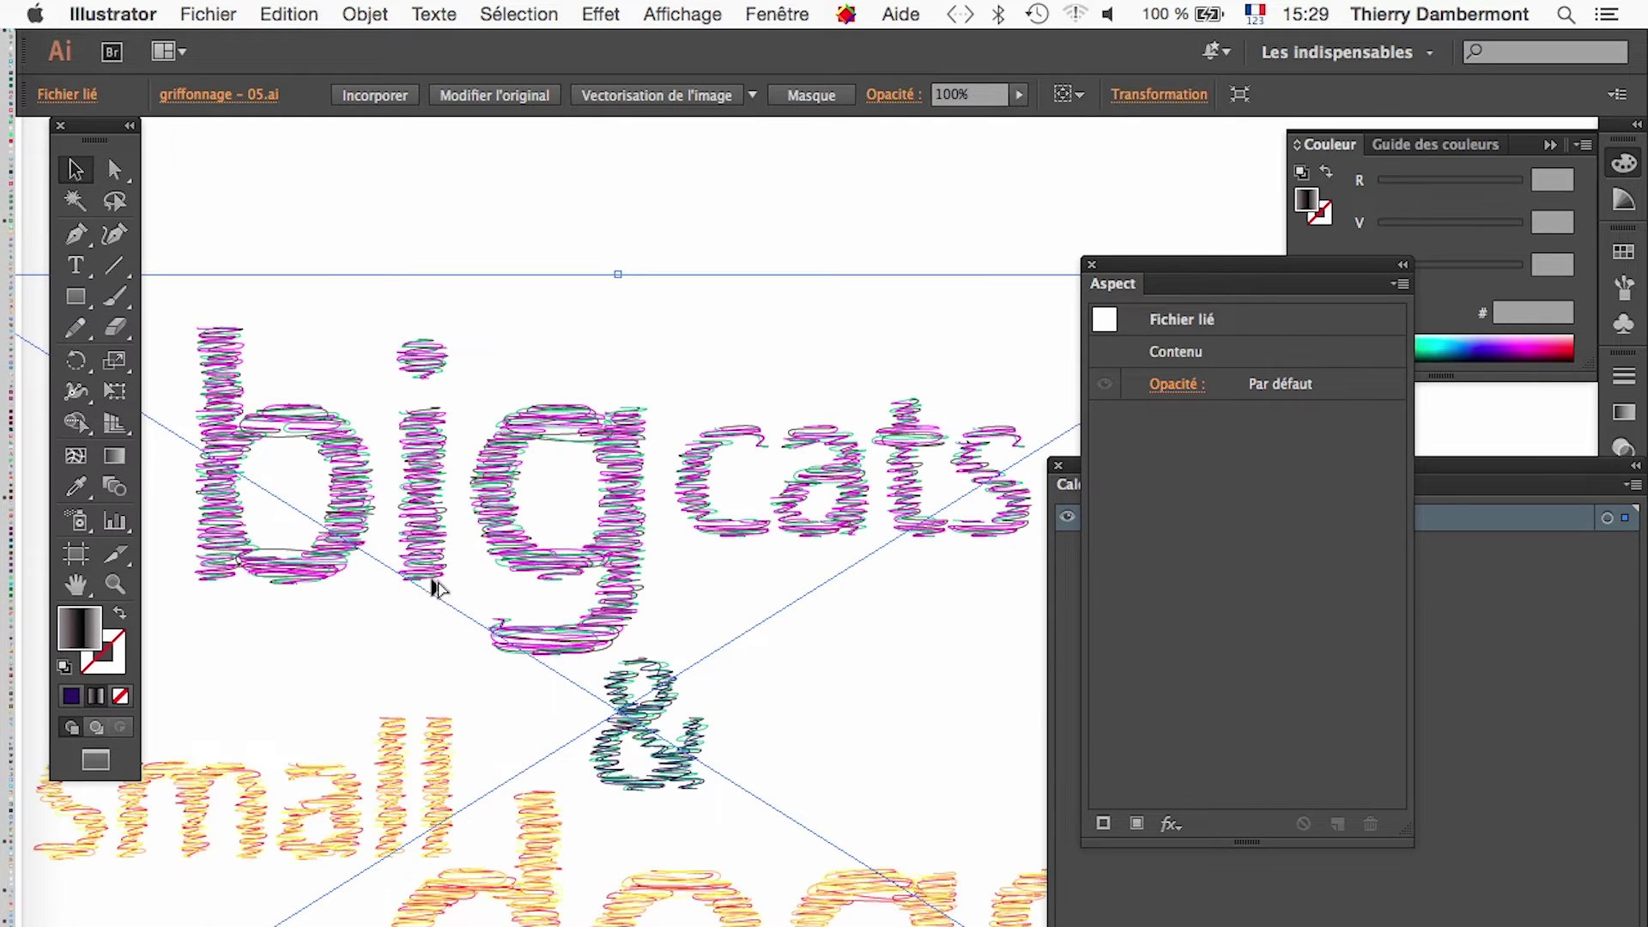
{"action": "scroll", "coordinate": [587, 601], "scroll_direction": "down", "scroll_amount": 5}
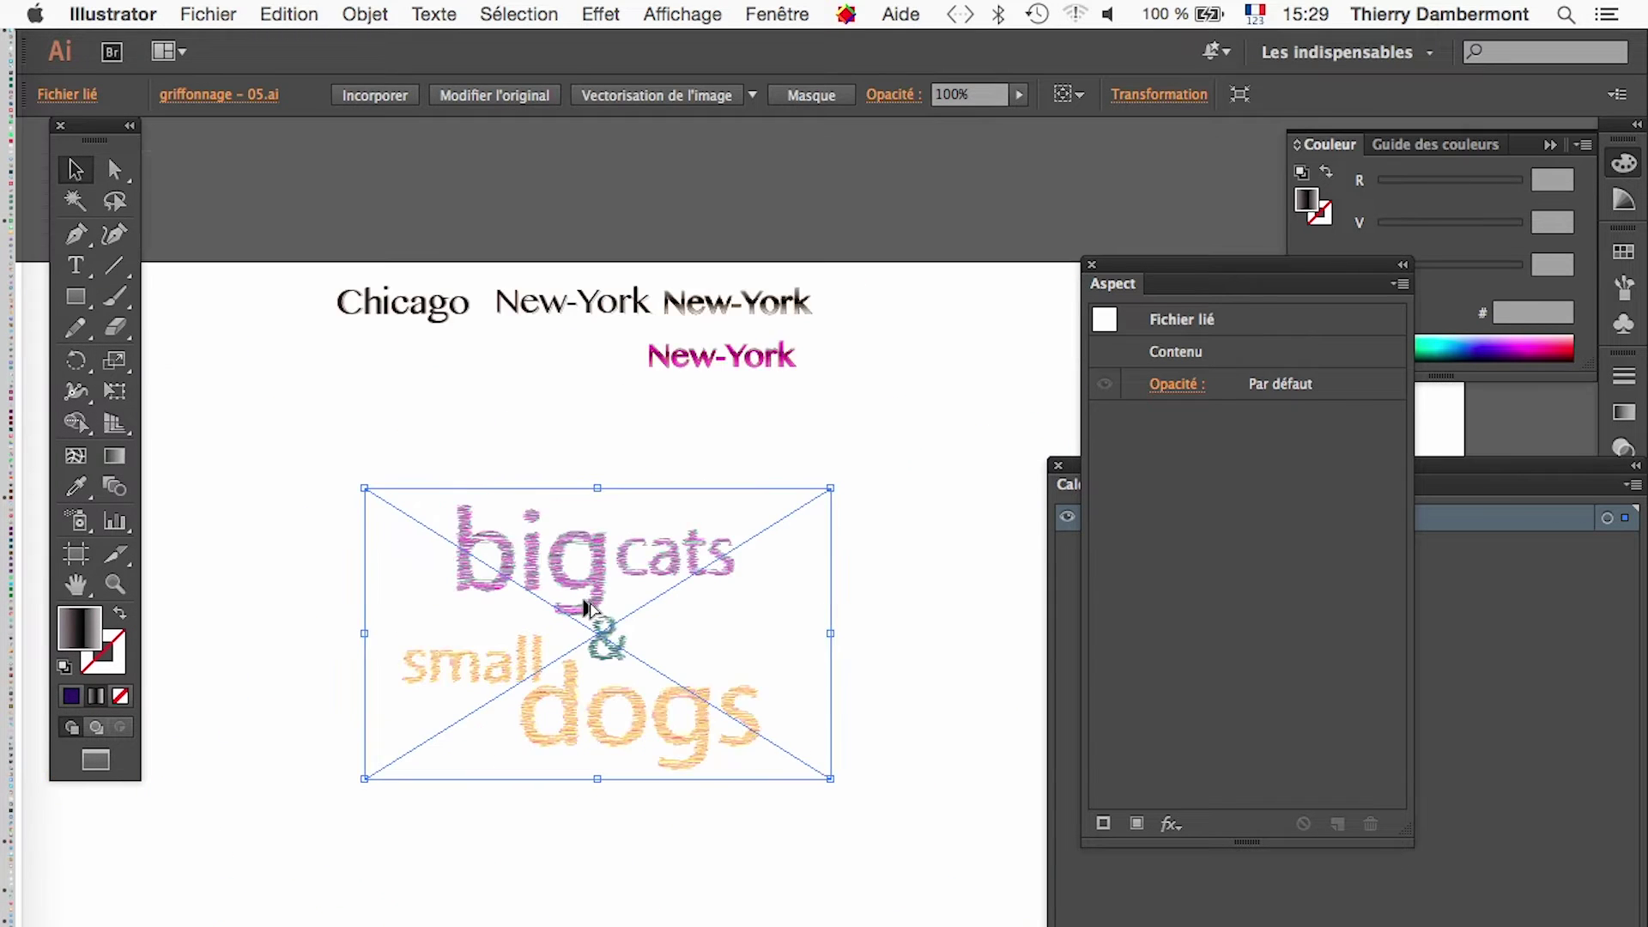
{"action": "scroll", "coordinate": [581, 607], "scroll_direction": "down", "scroll_amount": 4}
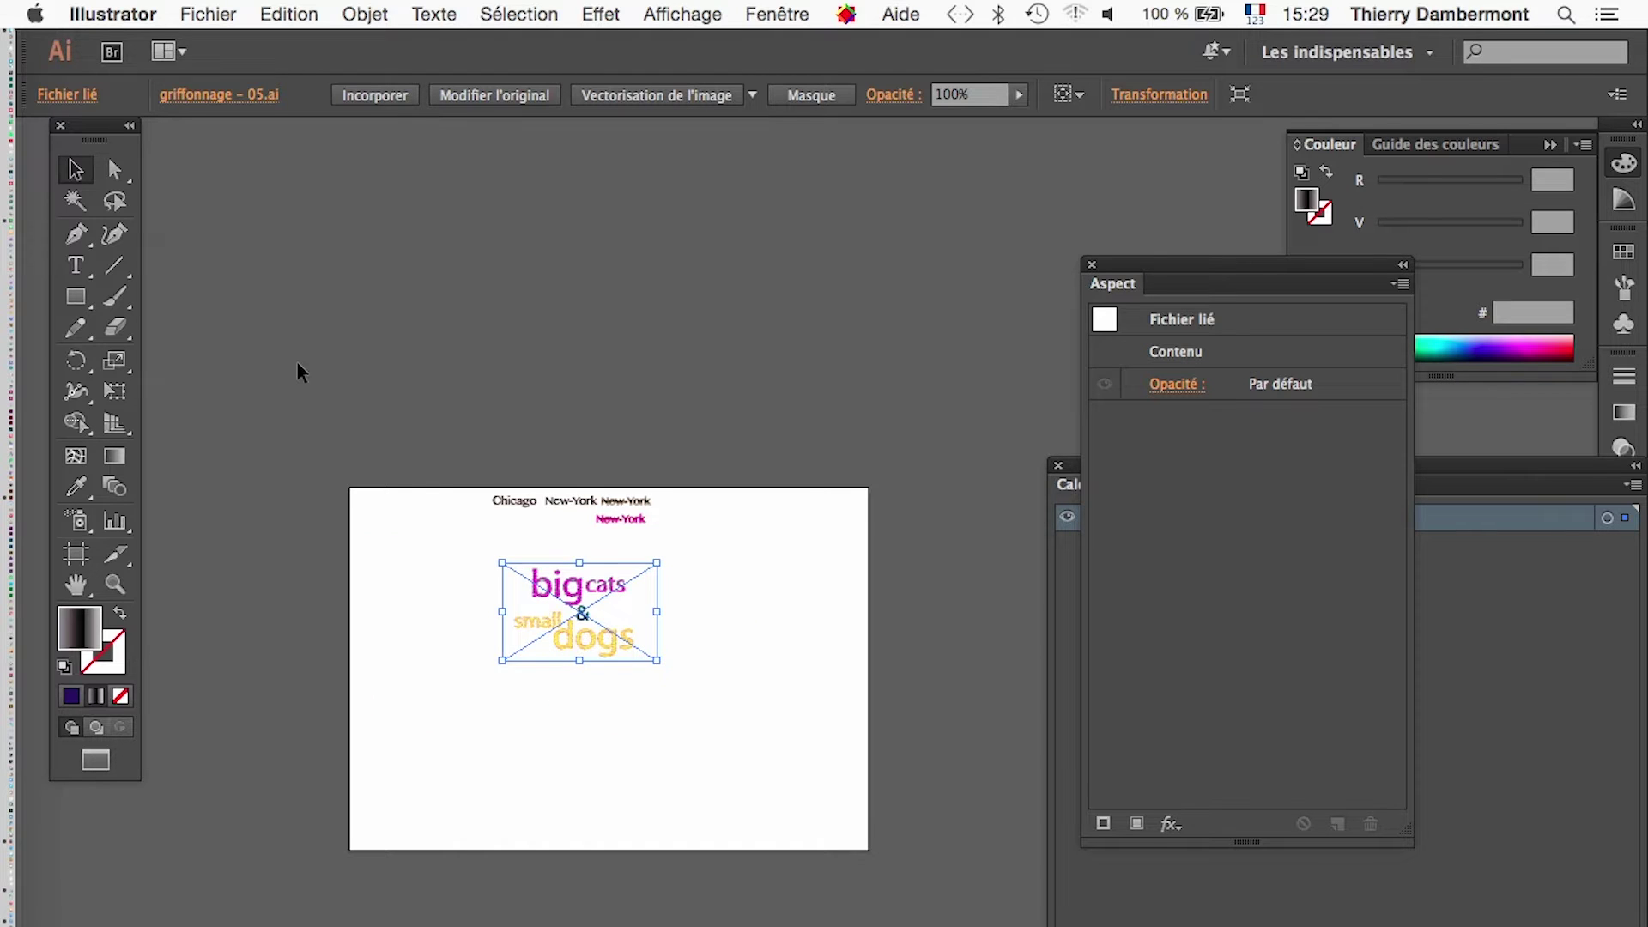
{"action": "scroll", "coordinate": [567, 608], "scroll_direction": "up", "scroll_amount": 2}
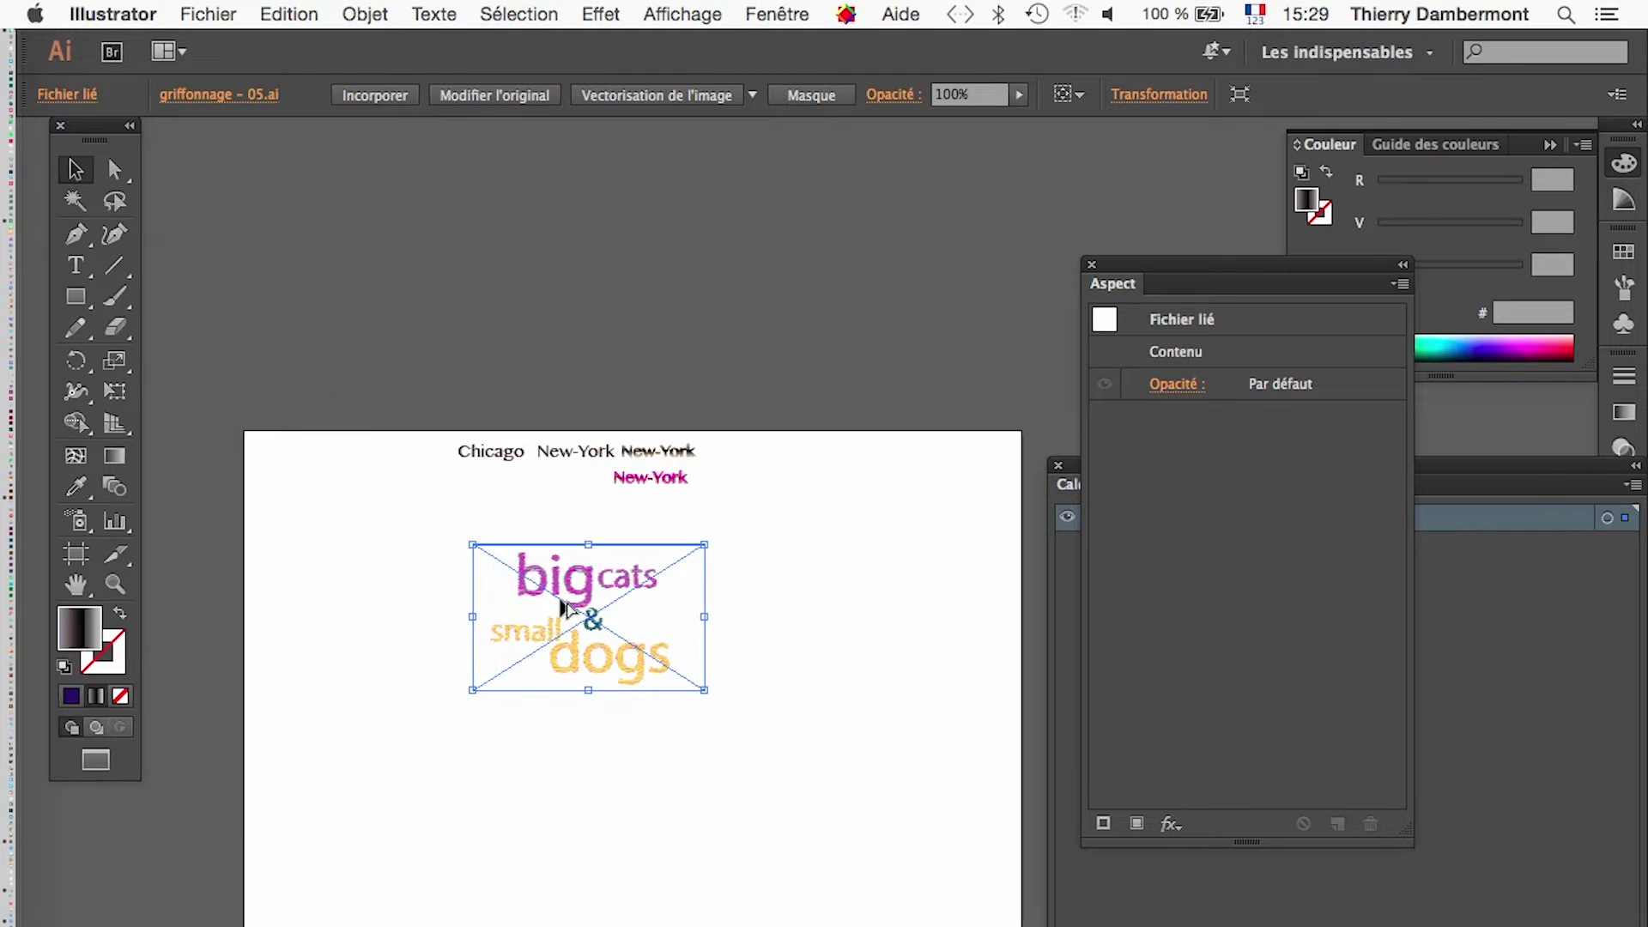
{"action": "left_click", "coordinate": [329, 525]}
{"action": "left_click", "coordinate": [590, 663]}
{"action": "key", "text": "e"}
{"action": "left_click_drag", "start_coordinate": [705, 687], "coordinate": [942, 837]}
Check the option for scaling strokes and effects in the General preferences without changing it.
{"action": "left_click", "coordinate": [112, 14]}
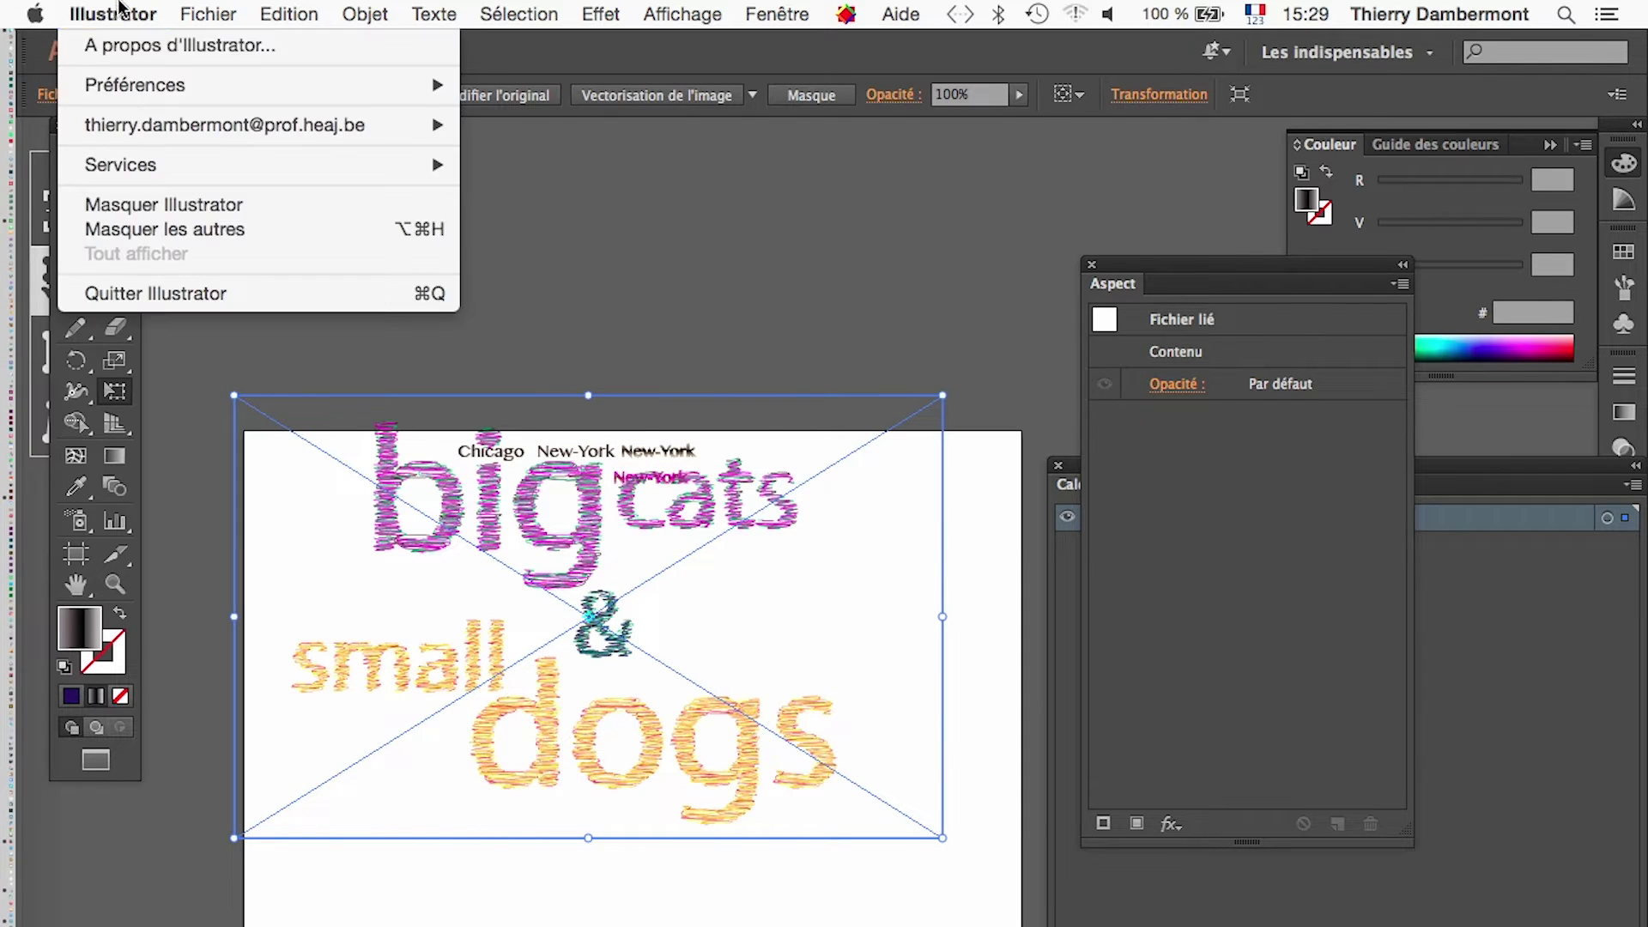
{"action": "mouse_move", "coordinate": [132, 77]}
{"action": "left_click", "coordinate": [697, 155]}
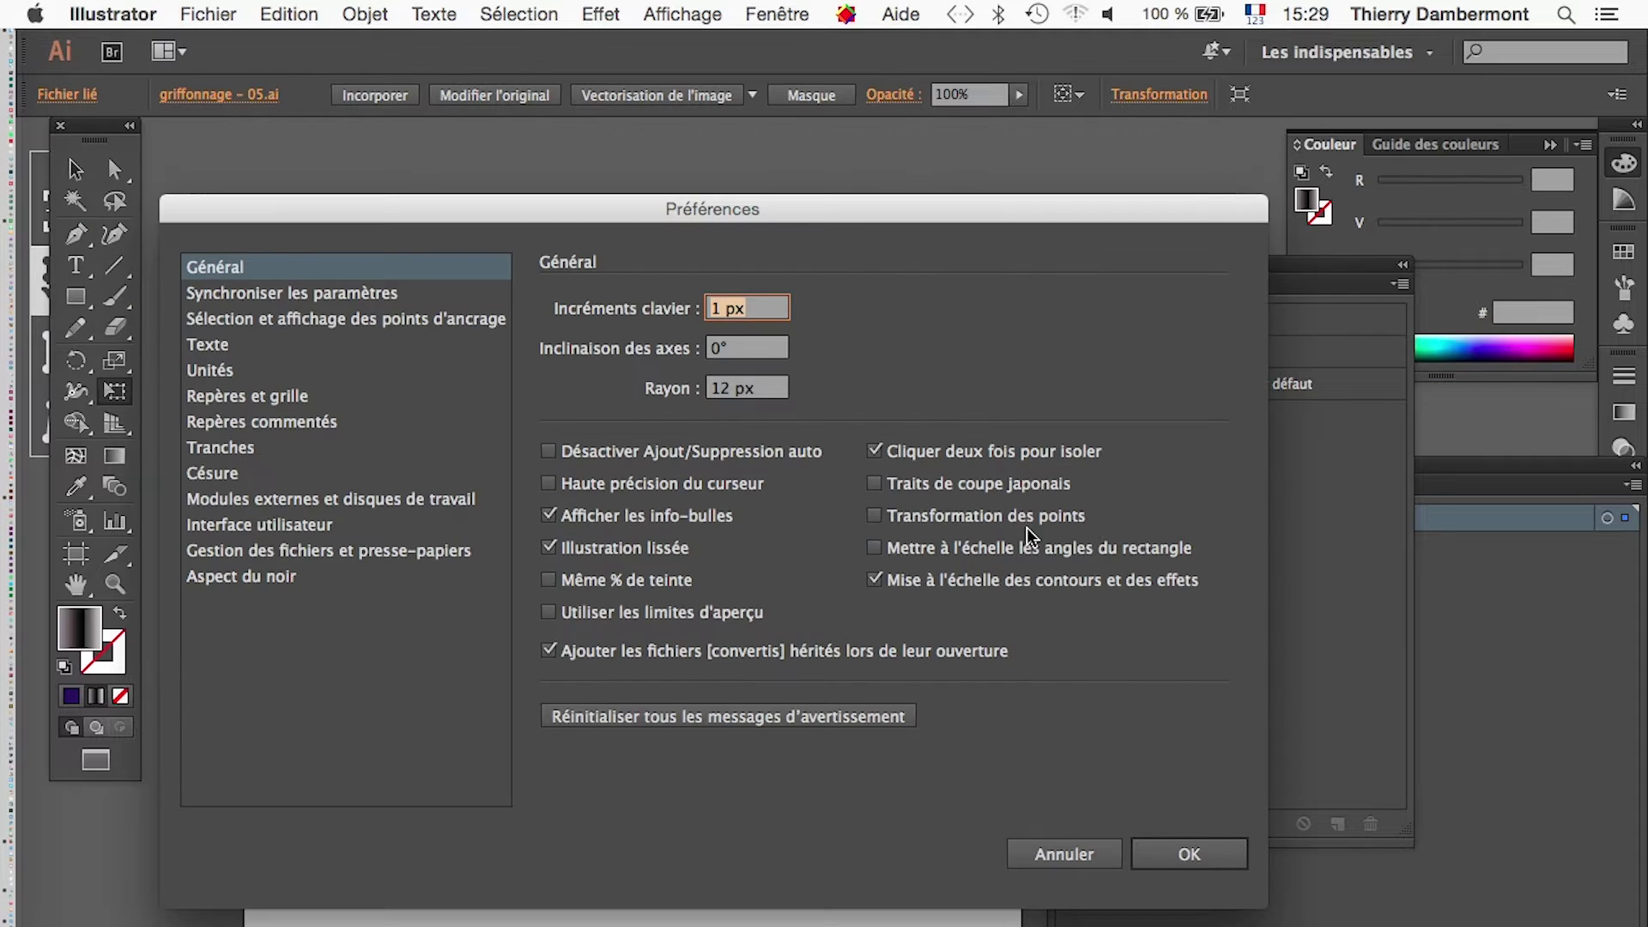
{"action": "left_click", "coordinate": [1084, 858]}
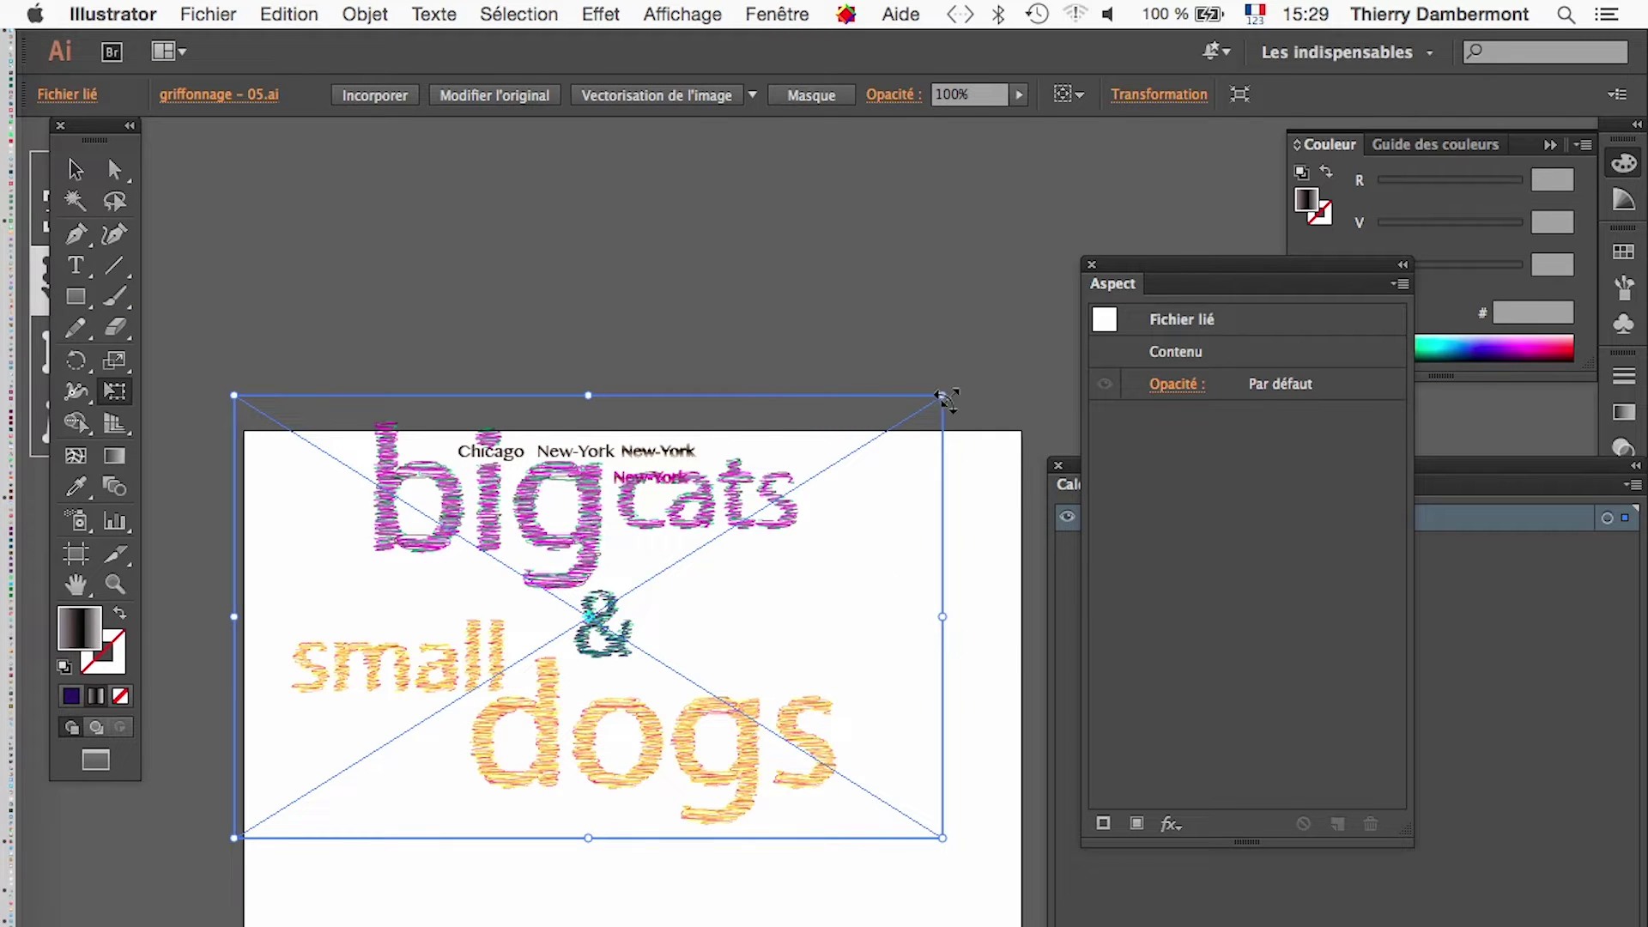
Resize the linked artwork proportionally to about two-thirds of the artboard's width, place it below the New-York texts, and deselect it.
{"action": "left_click_drag", "start_coordinate": [944, 396], "coordinate": [751, 563]}
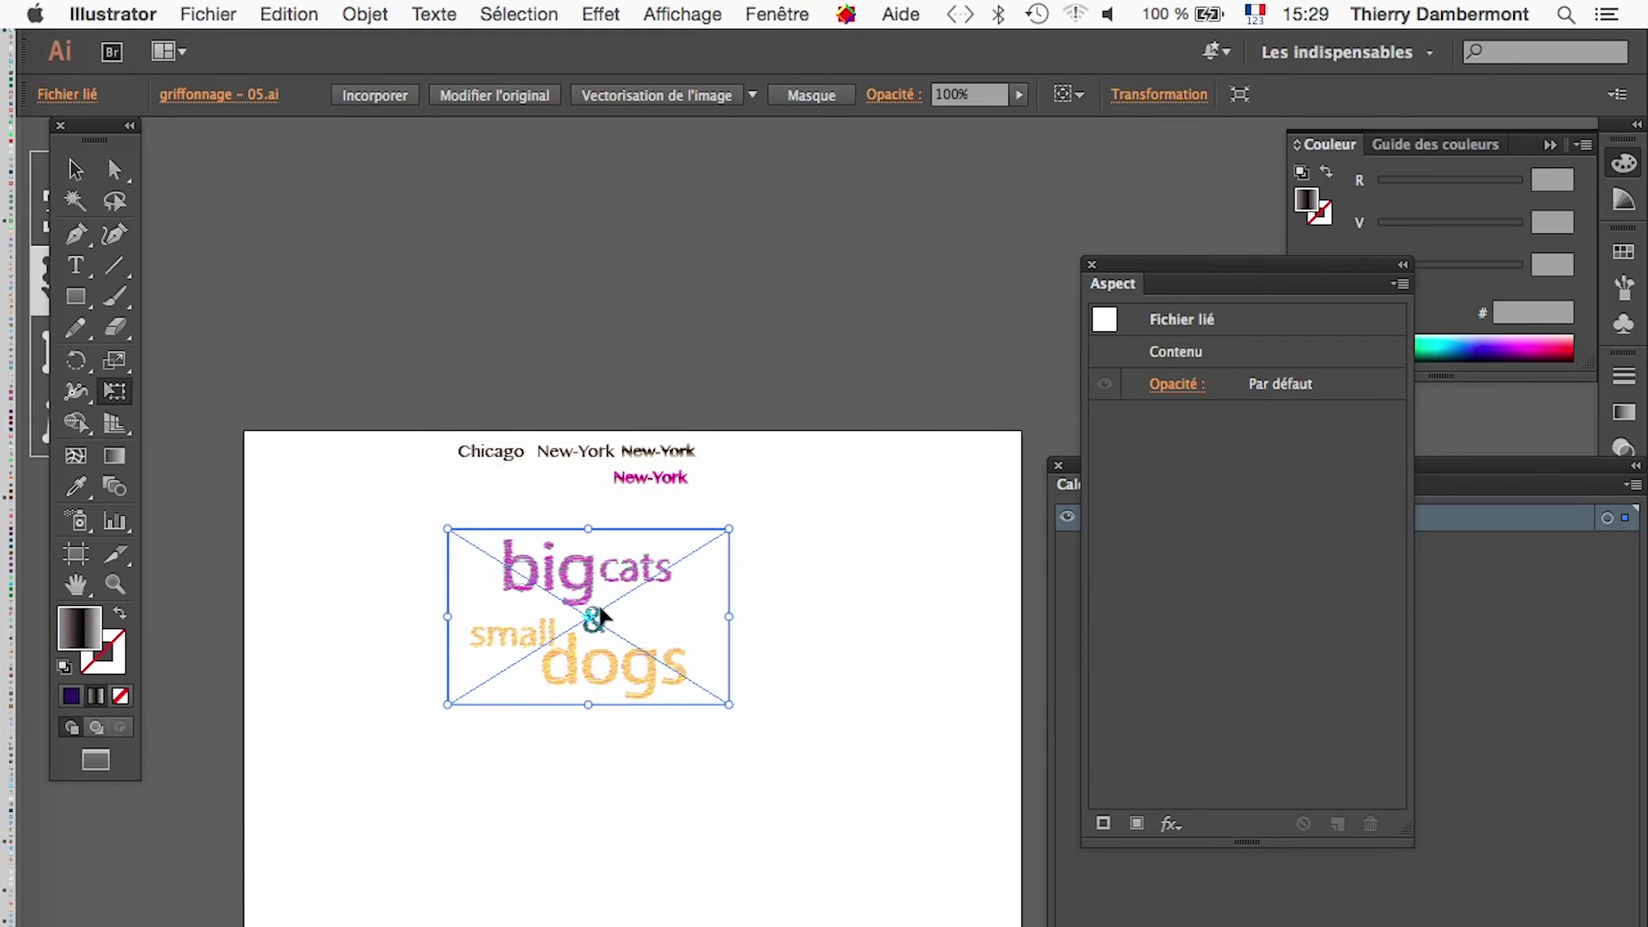
{"action": "left_click_drag", "start_coordinate": [601, 616], "coordinate": [482, 601]}
{"action": "left_click_drag", "start_coordinate": [624, 720], "coordinate": [721, 789]}
{"action": "left_click_drag", "start_coordinate": [555, 703], "coordinate": [626, 764]}
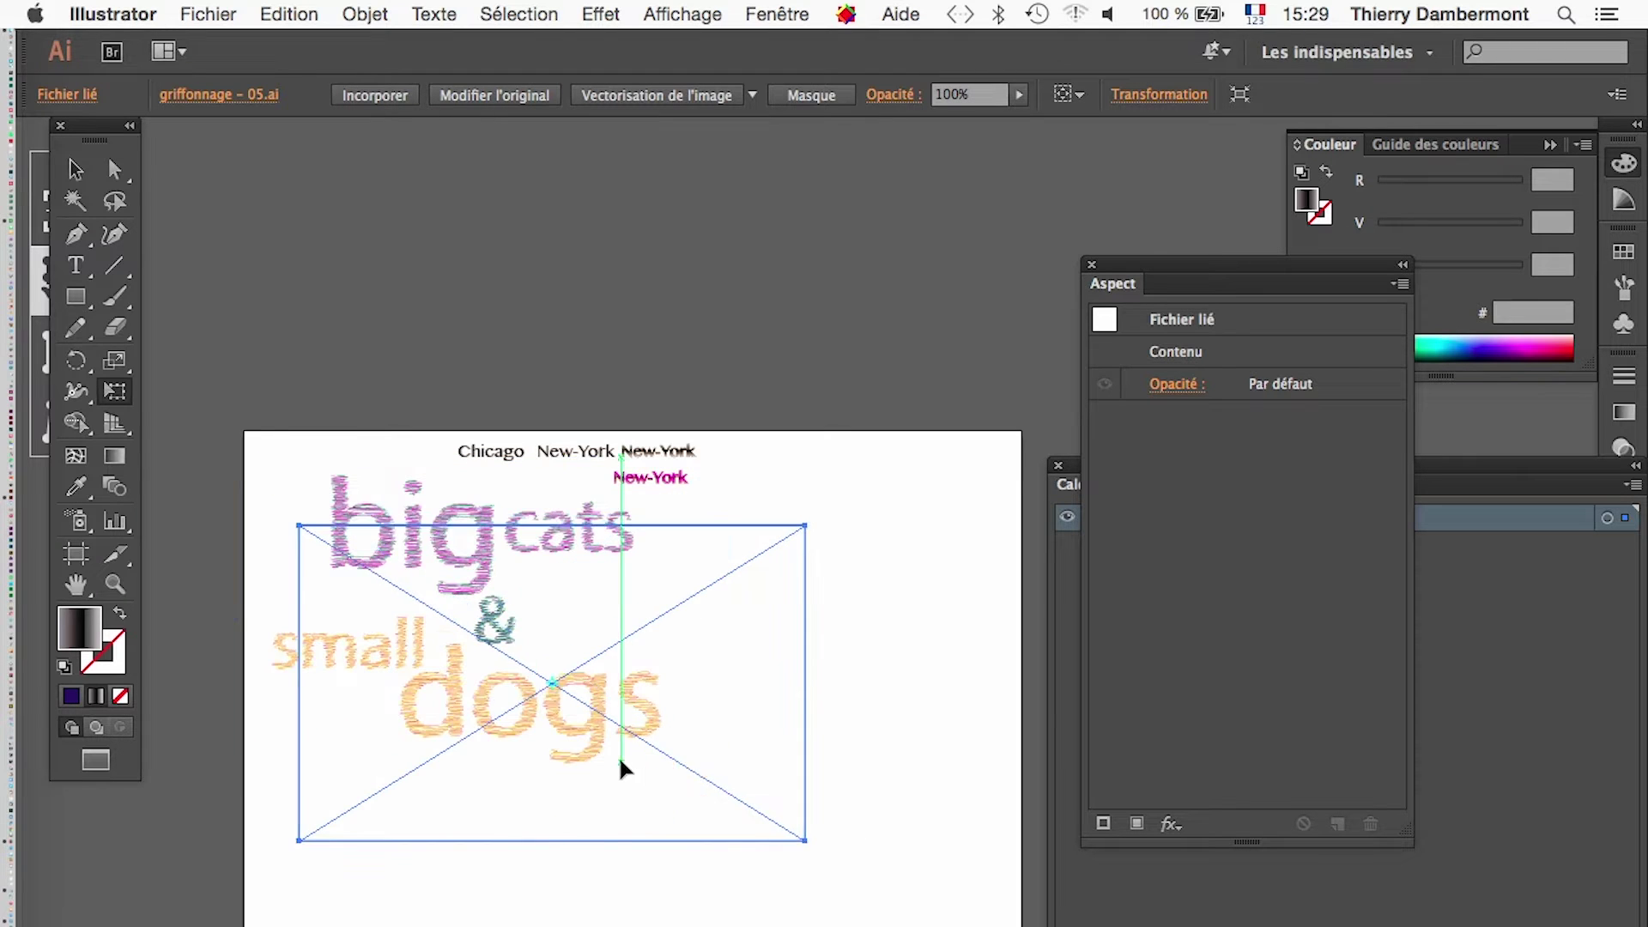
{"action": "left_click", "coordinate": [74, 166]}
{"action": "left_click", "coordinate": [510, 320]}
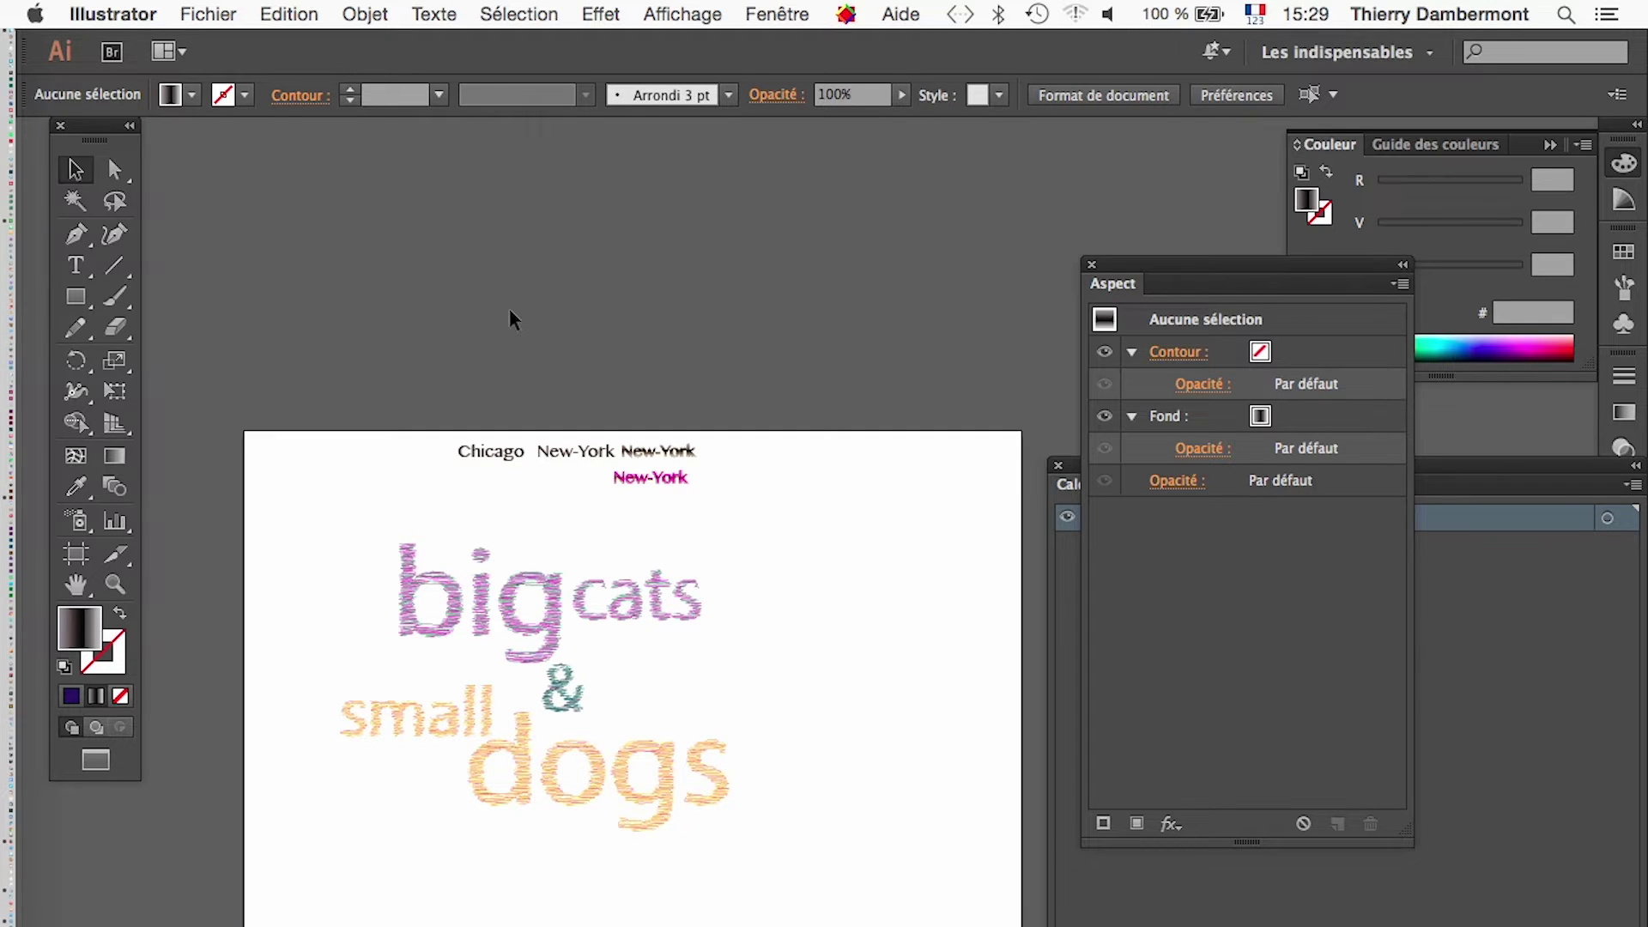
Check the Link option for griffonnage - 05.ai among the import settings, and cancel the import.
{"action": "left_click", "coordinate": [240, 12]}
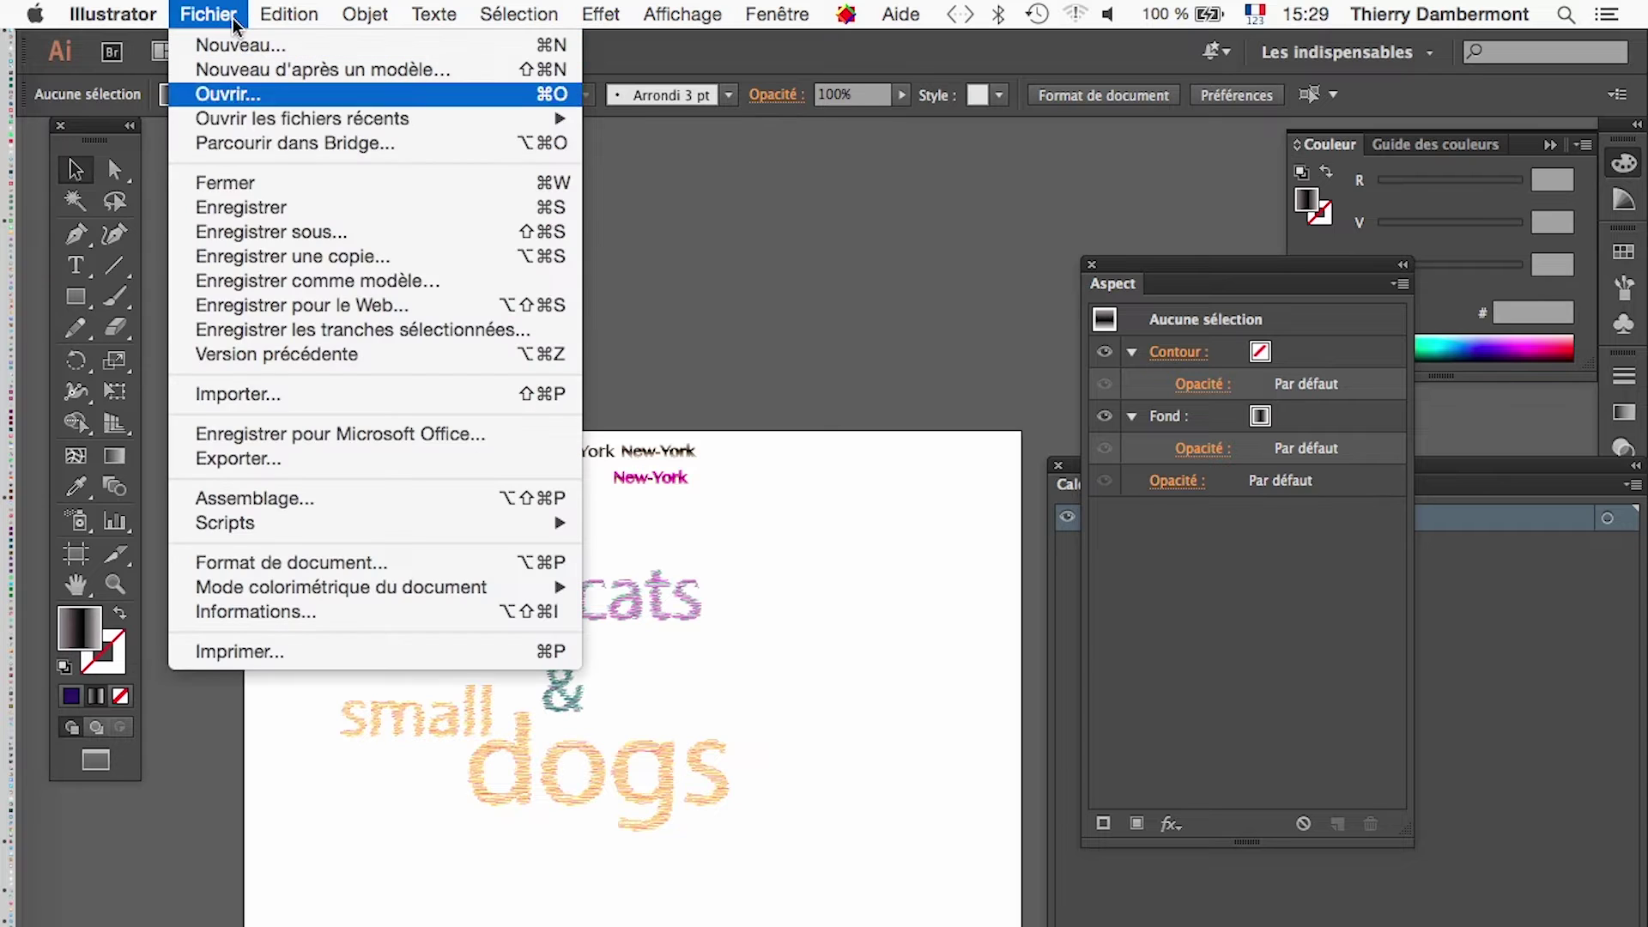
{"action": "left_click", "coordinate": [296, 391]}
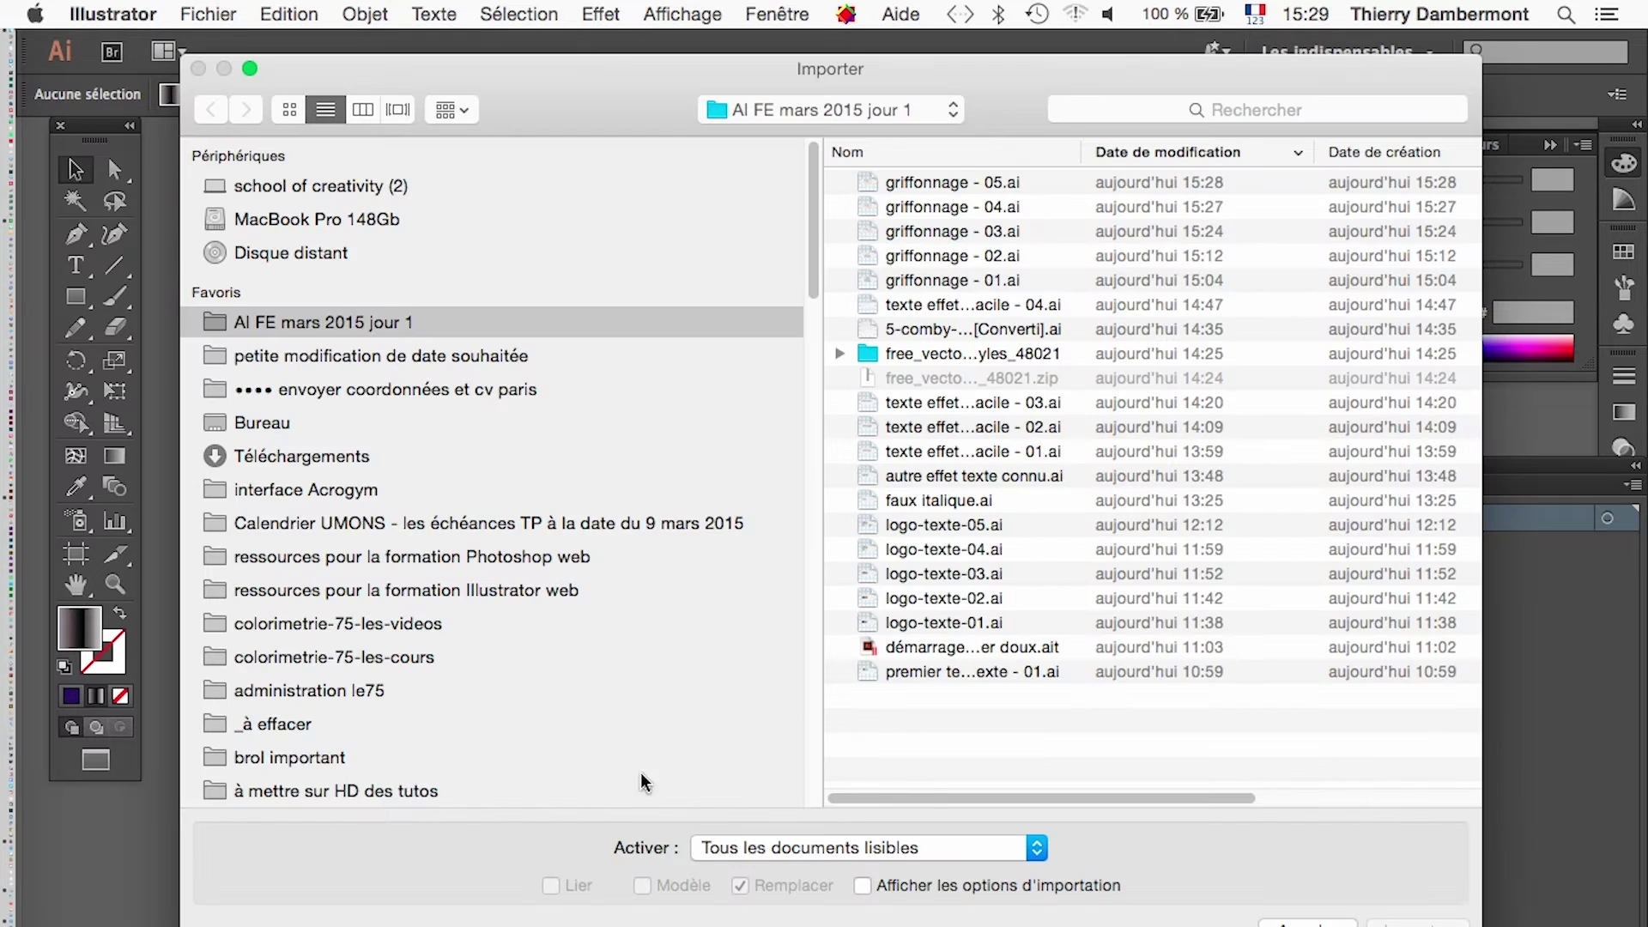
{"action": "left_click", "coordinate": [947, 191]}
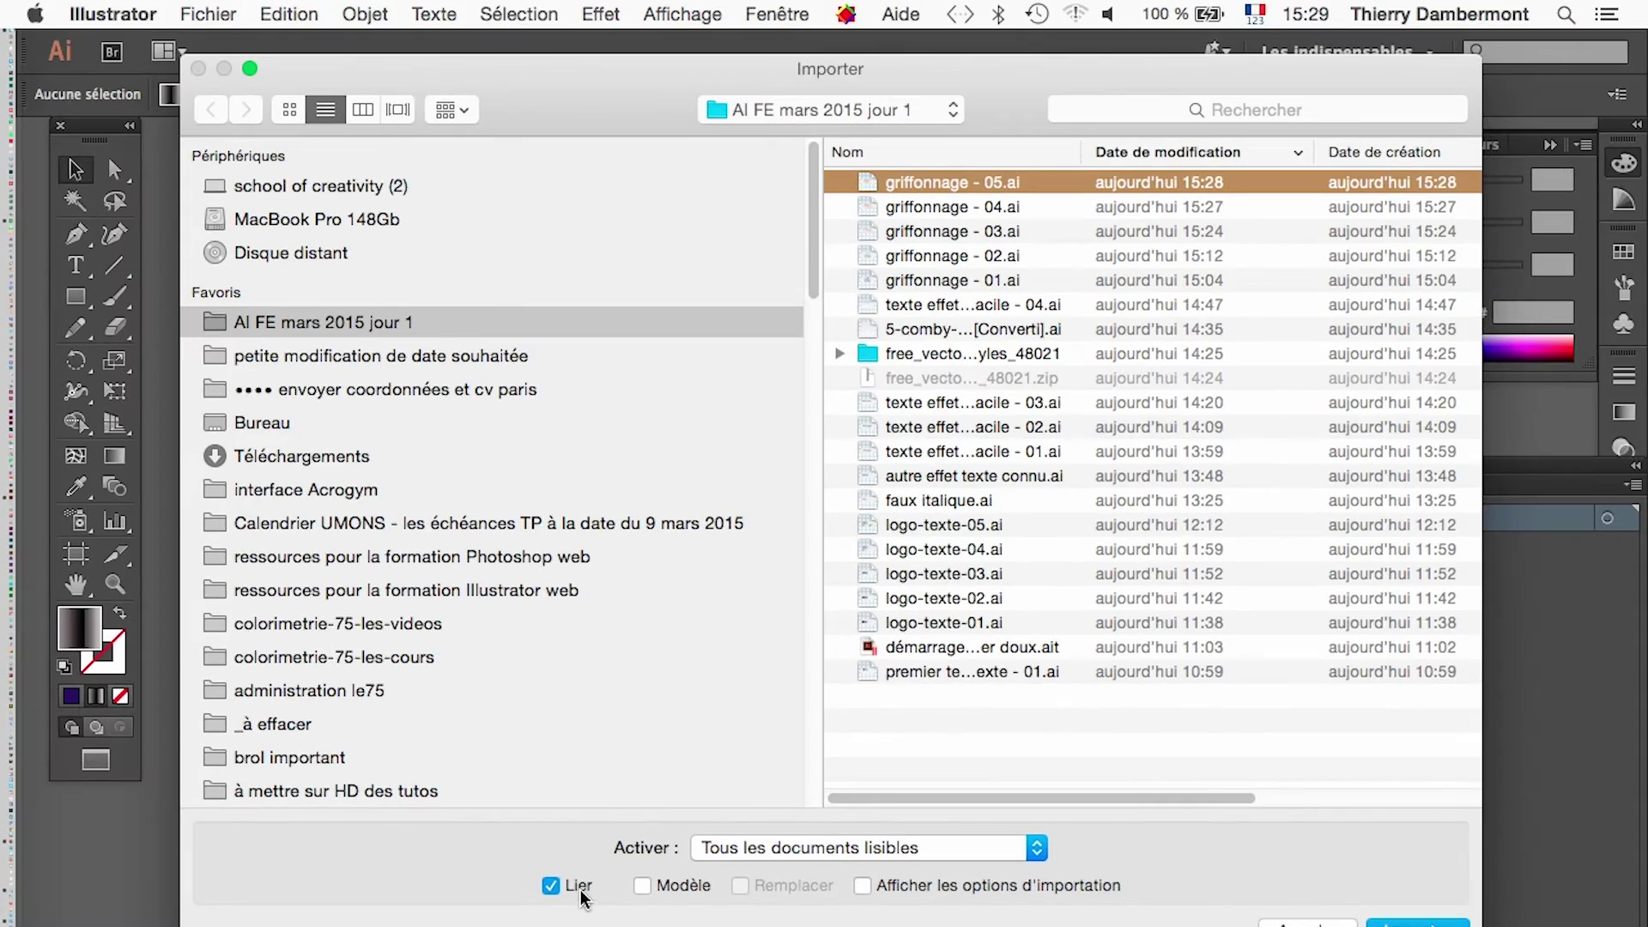
{"action": "left_click", "coordinate": [1279, 922]}
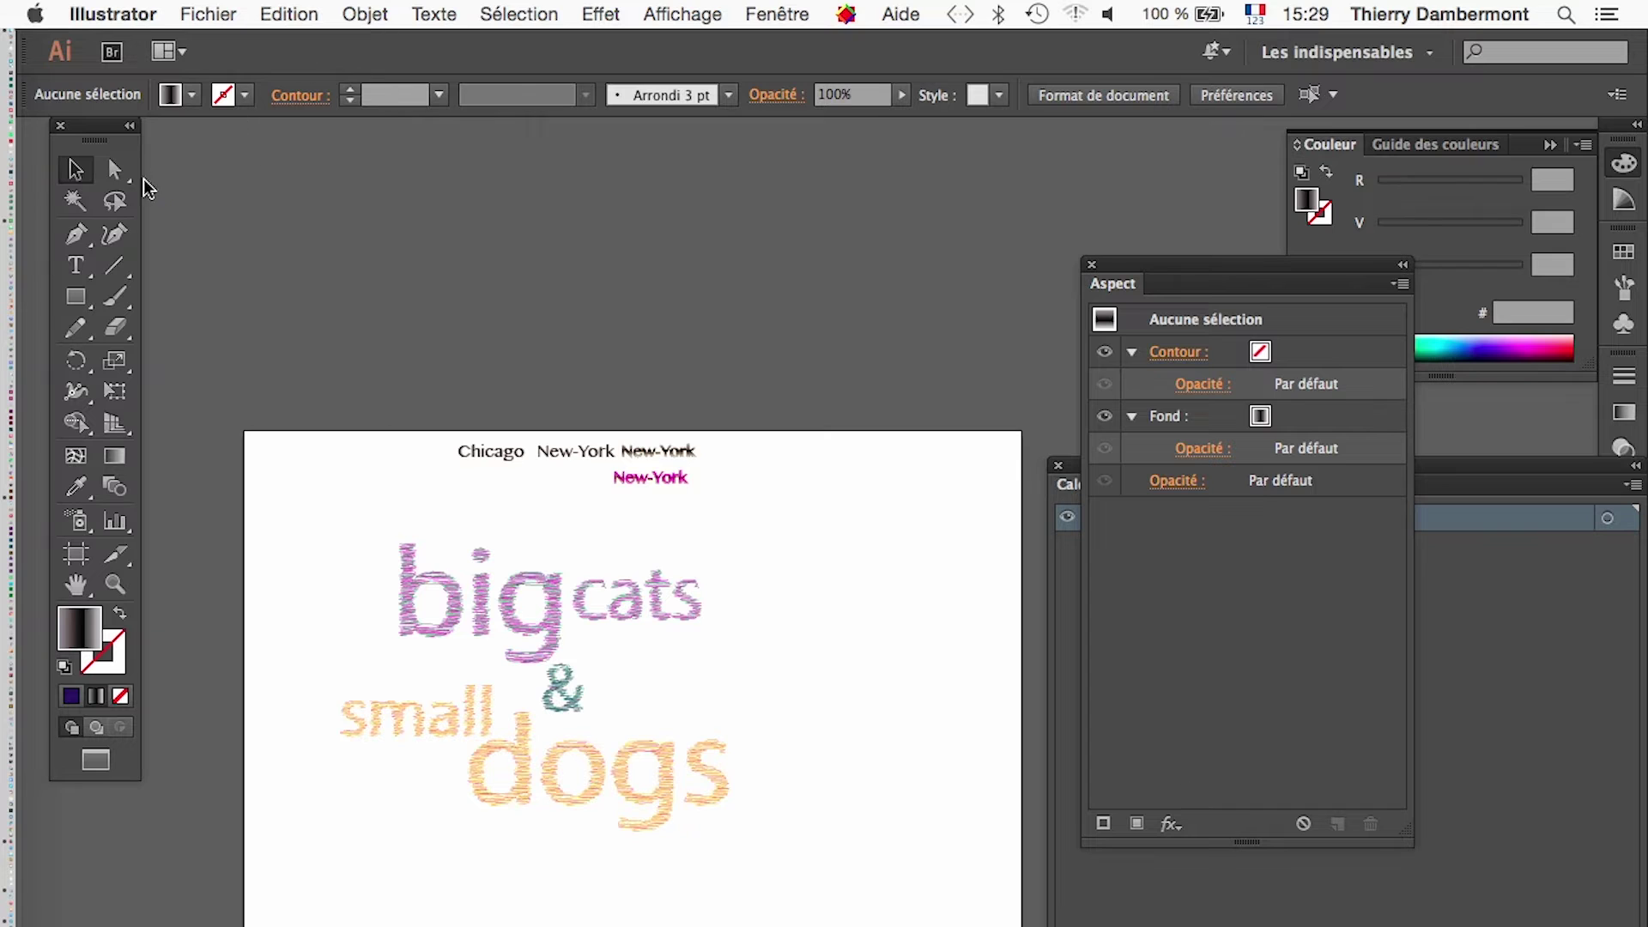
Duplicate the linked artwork to its right so that it partly overlaps the original.
{"action": "left_click_drag", "start_coordinate": [497, 648], "coordinate": [696, 641]}
{"action": "scroll", "coordinate": [592, 639], "scroll_direction": "down", "scroll_amount": 2}
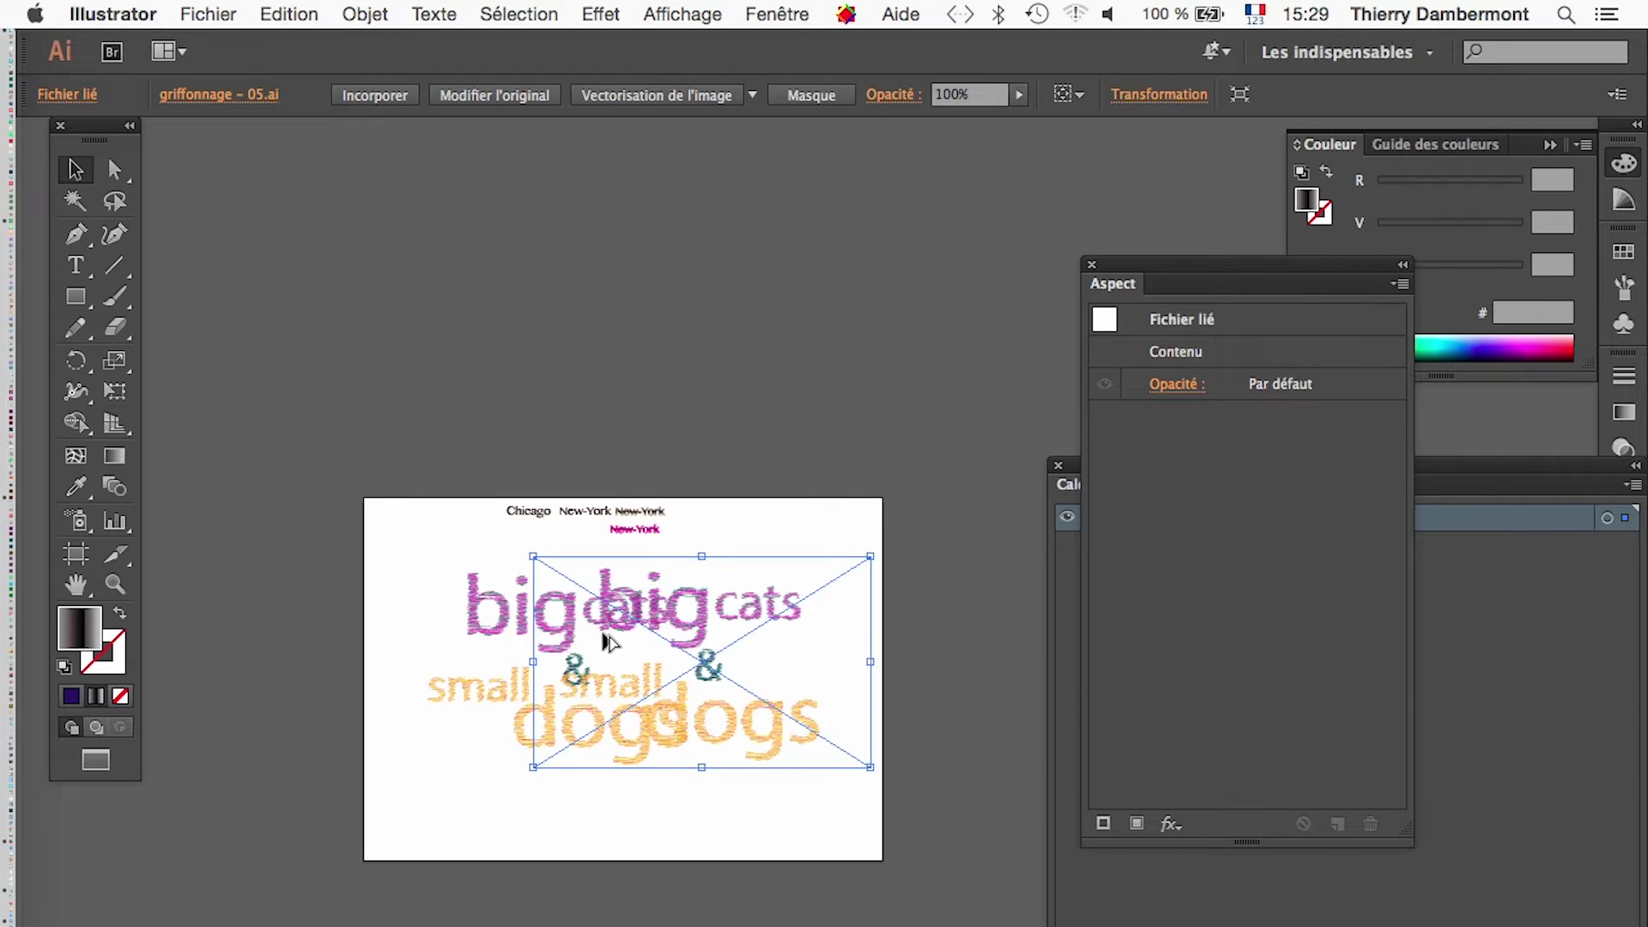
{"action": "scroll", "coordinate": [344, 515], "scroll_direction": "down", "scroll_amount": 2}
Widen the artboard to the right to about twice its width, and close the floating Appearance and Layers panels.
{"action": "left_click", "coordinate": [116, 395]}
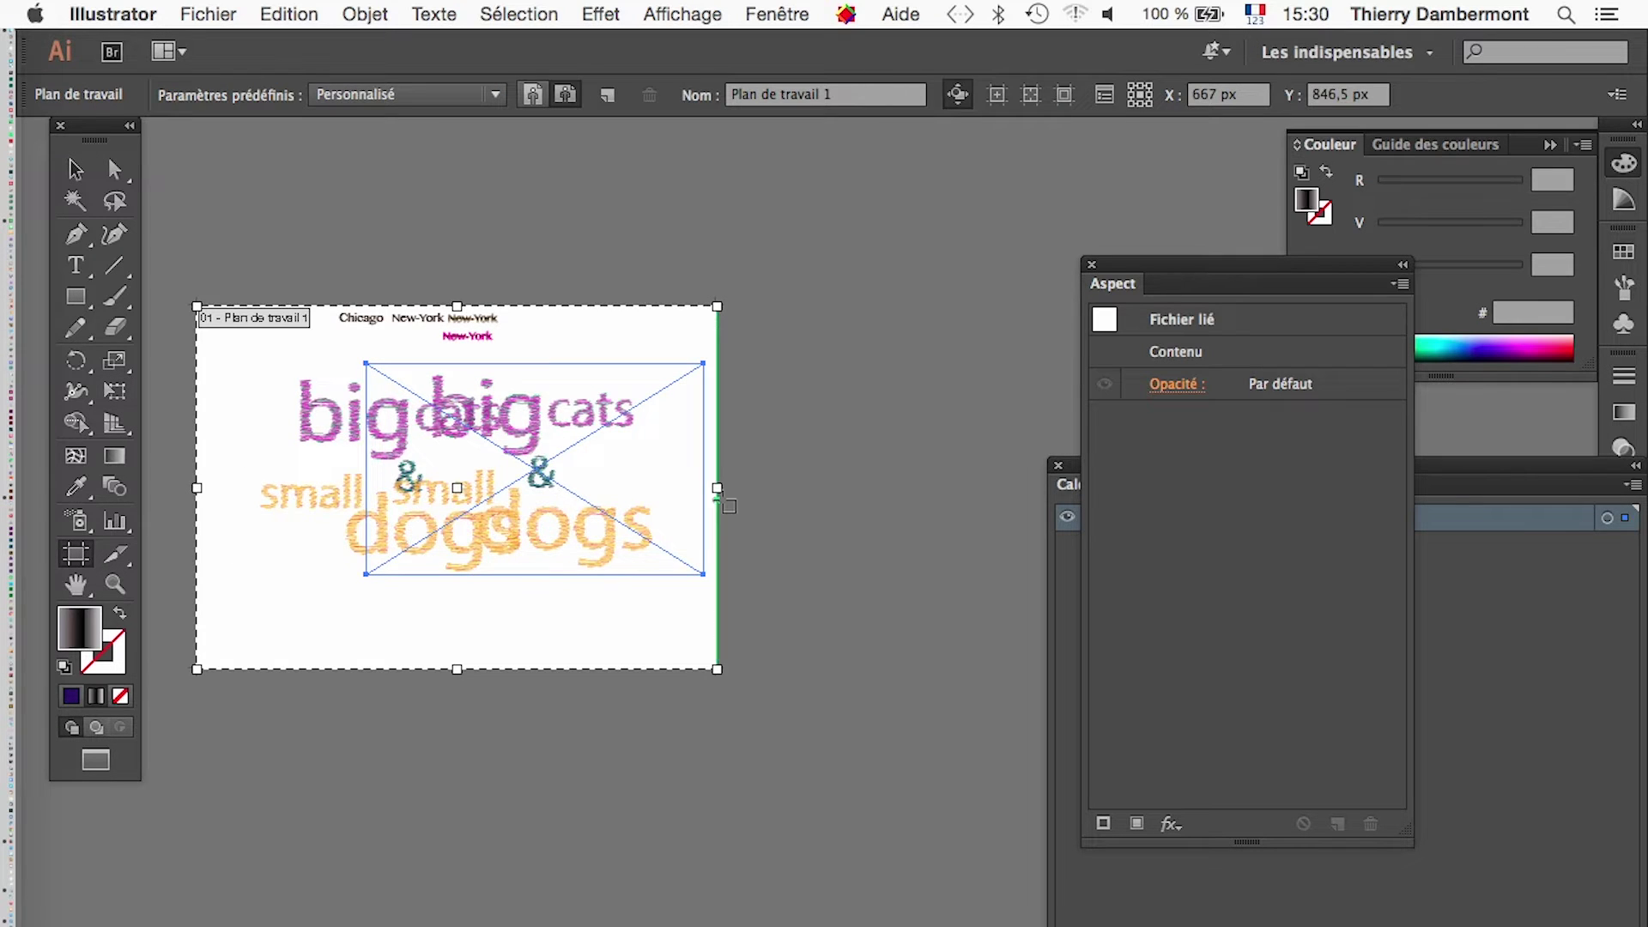
{"action": "left_click_drag", "start_coordinate": [716, 487], "coordinate": [1316, 496]}
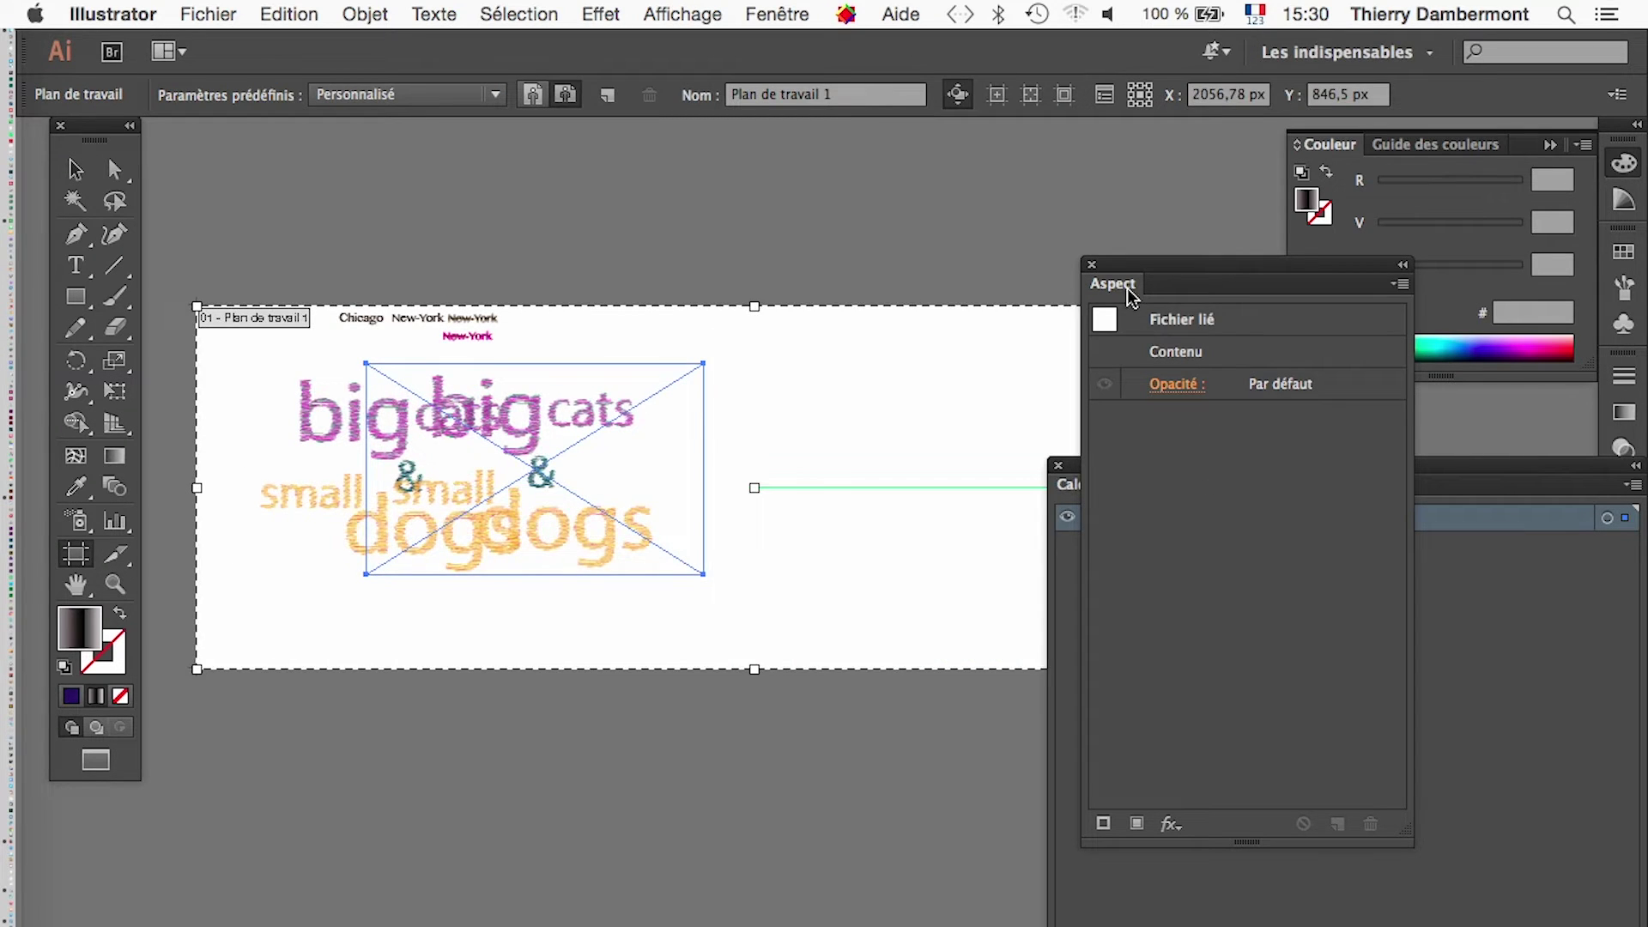
{"action": "left_click", "coordinate": [1092, 264]}
{"action": "left_click", "coordinate": [1058, 471]}
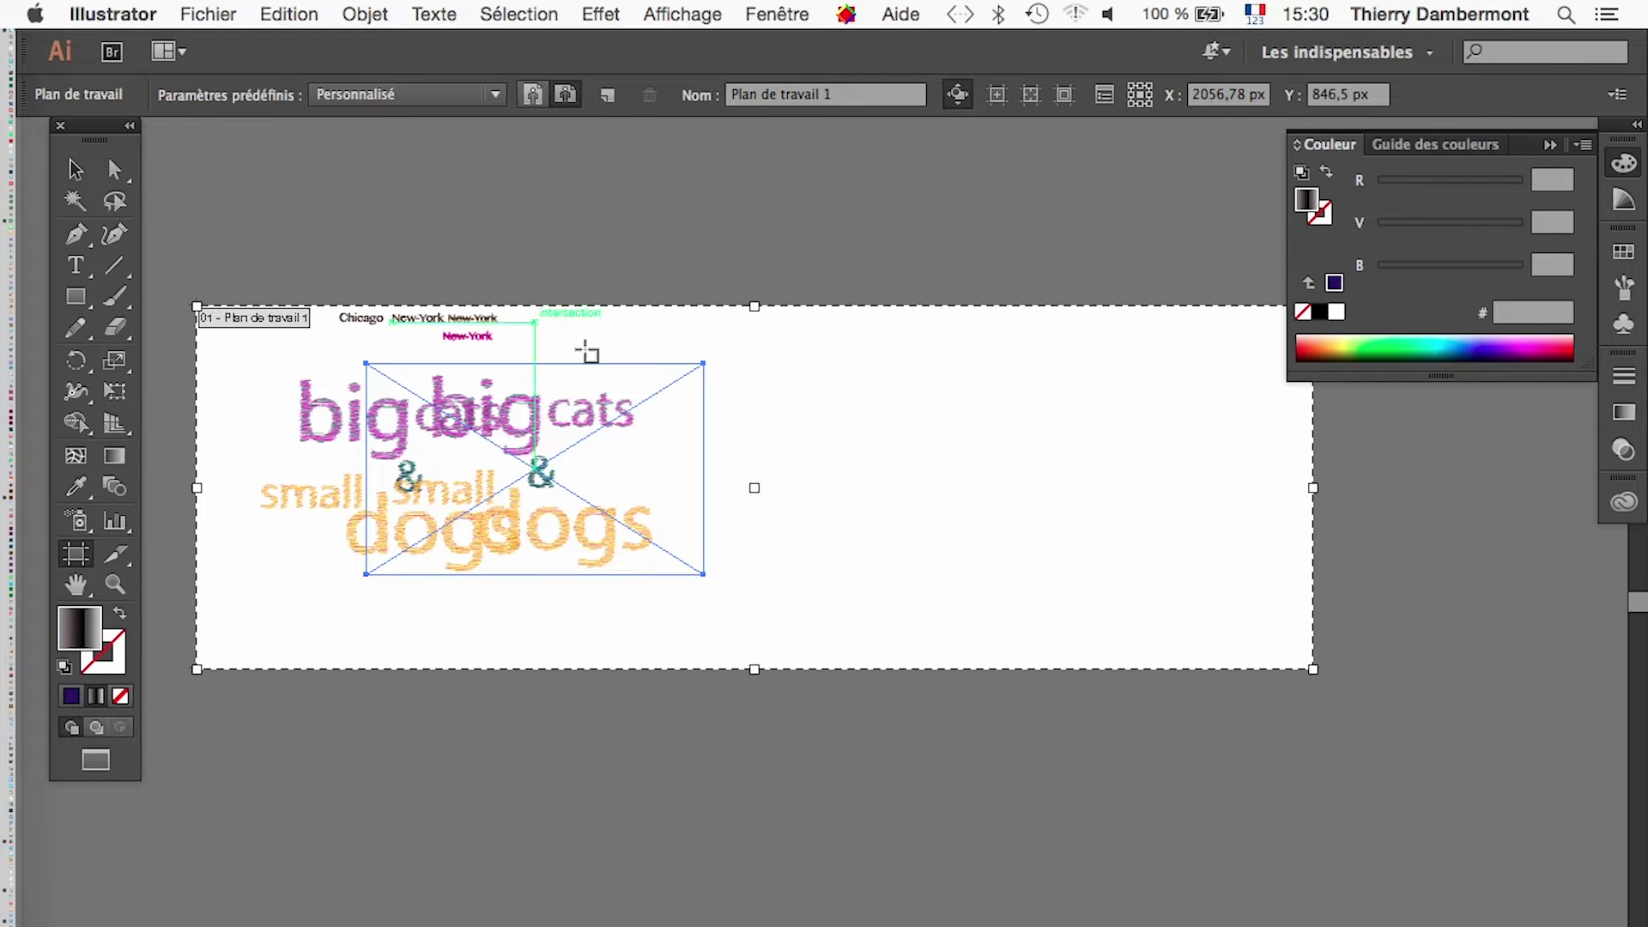
Move the duplicated linked artwork horizontally into the empty right half of the artboard.
{"action": "key", "text": "v"}
{"action": "left_click", "coordinate": [520, 202]}
{"action": "left_click_drag", "start_coordinate": [566, 450], "coordinate": [976, 452]}
Shrink the duplicate proportionally around its centre to about 60% with Free Transform, and move it up beside the original artwork.
{"action": "left_click", "coordinate": [126, 395]}
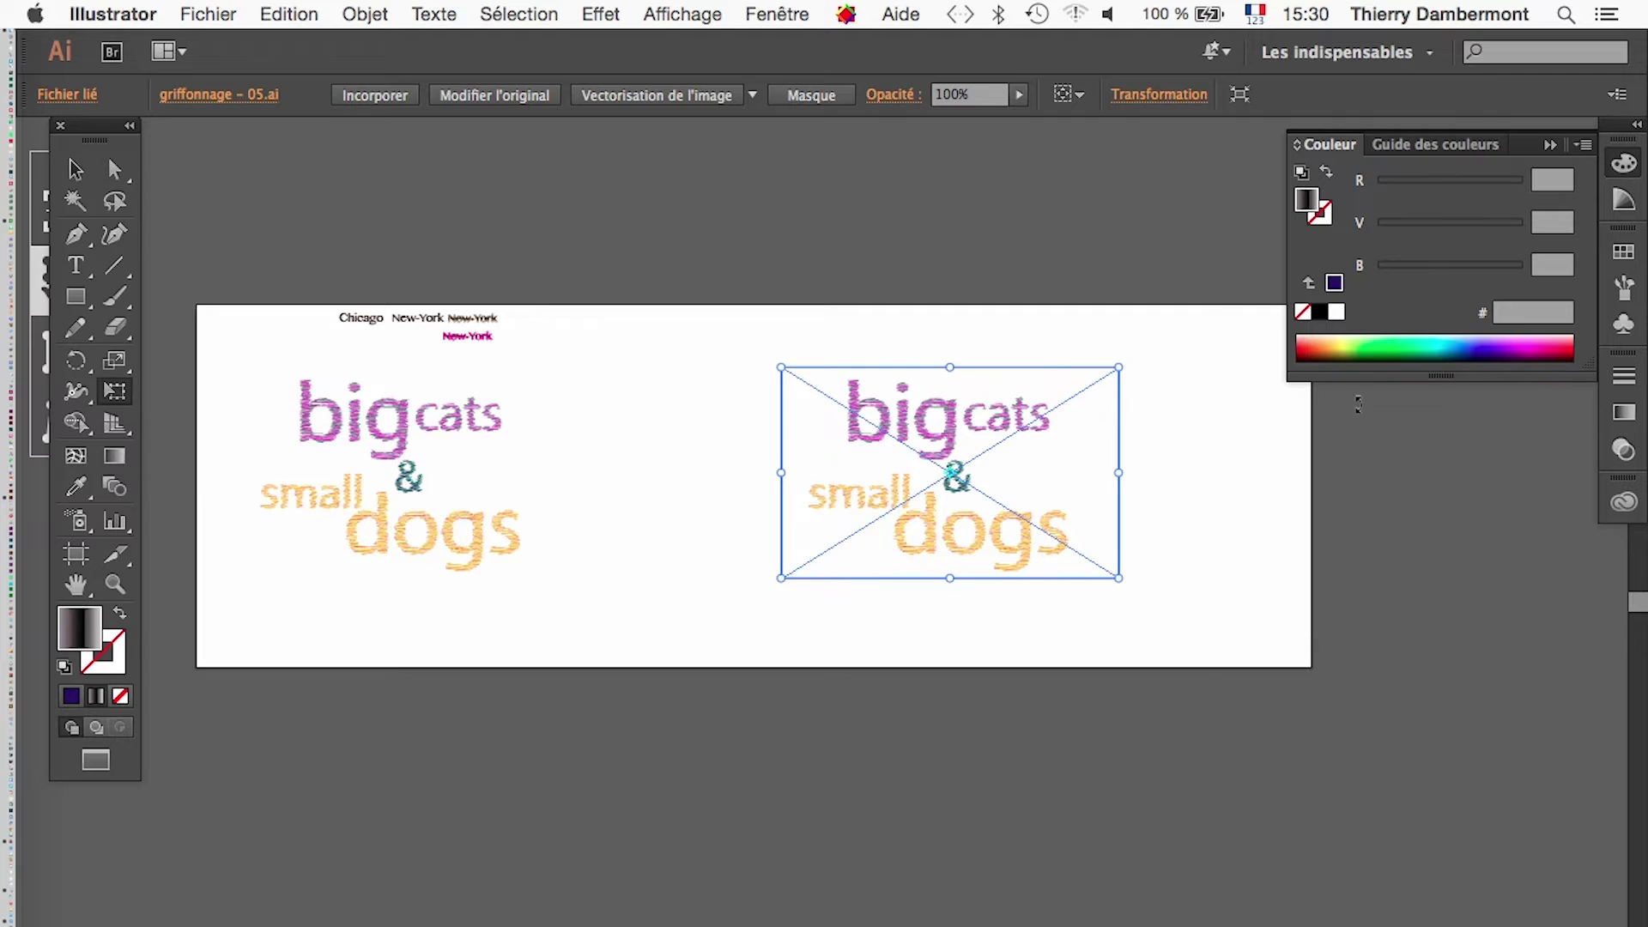
{"action": "left_click_drag", "start_coordinate": [1118, 368], "coordinate": [1049, 407]}
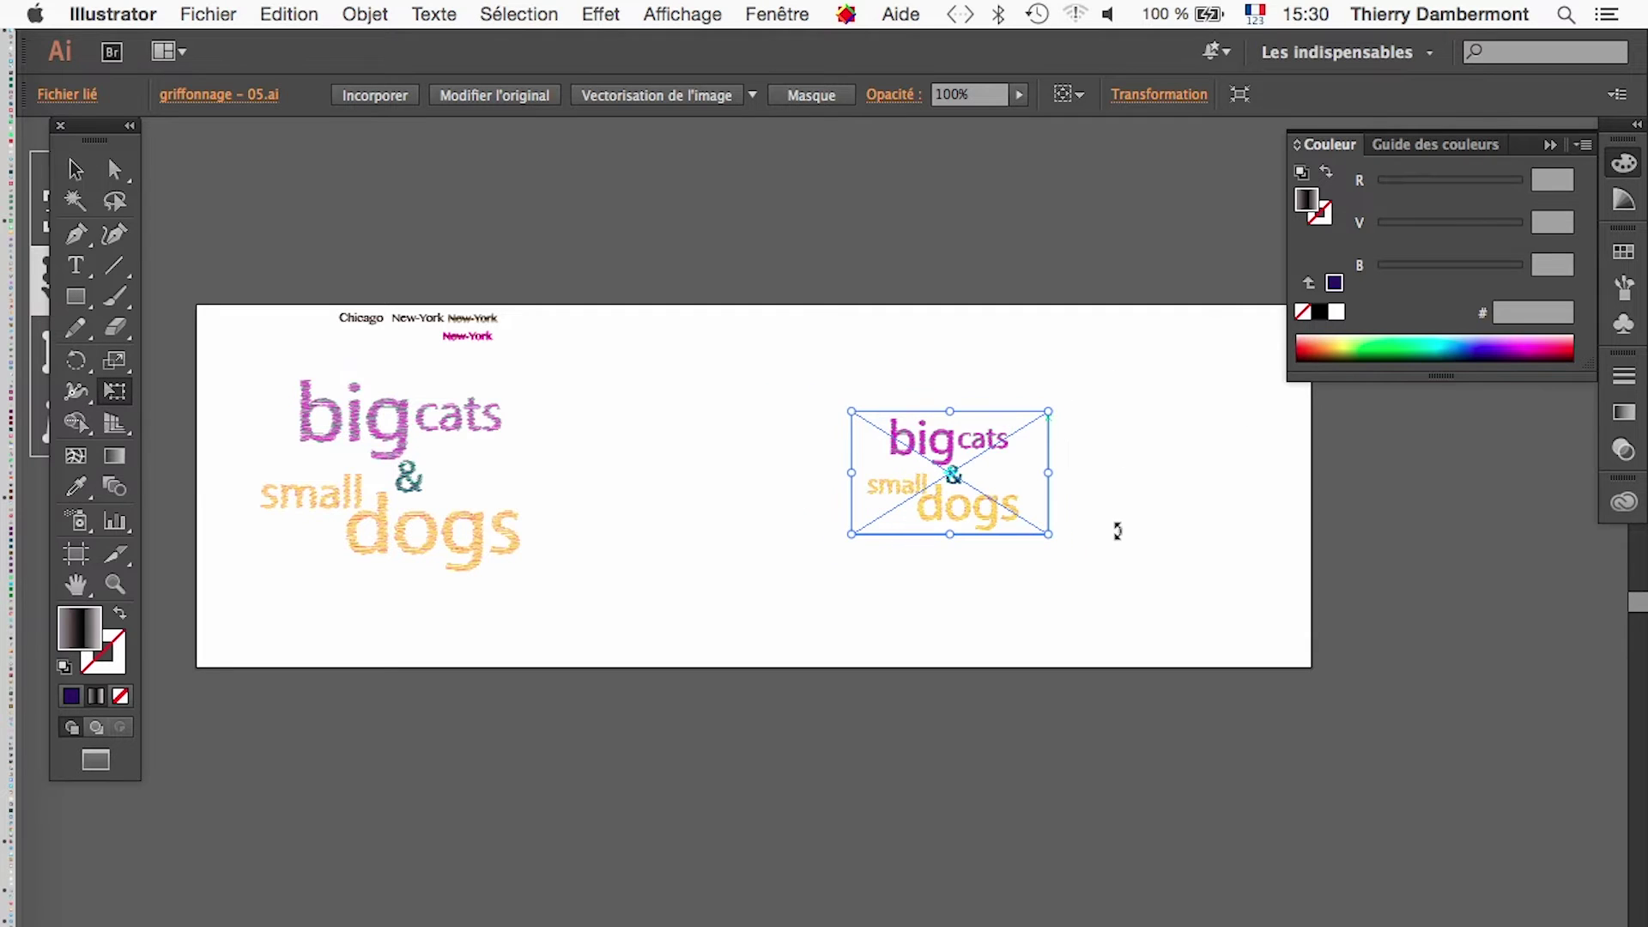
{"action": "left_click_drag", "start_coordinate": [960, 512], "coordinate": [748, 455]}
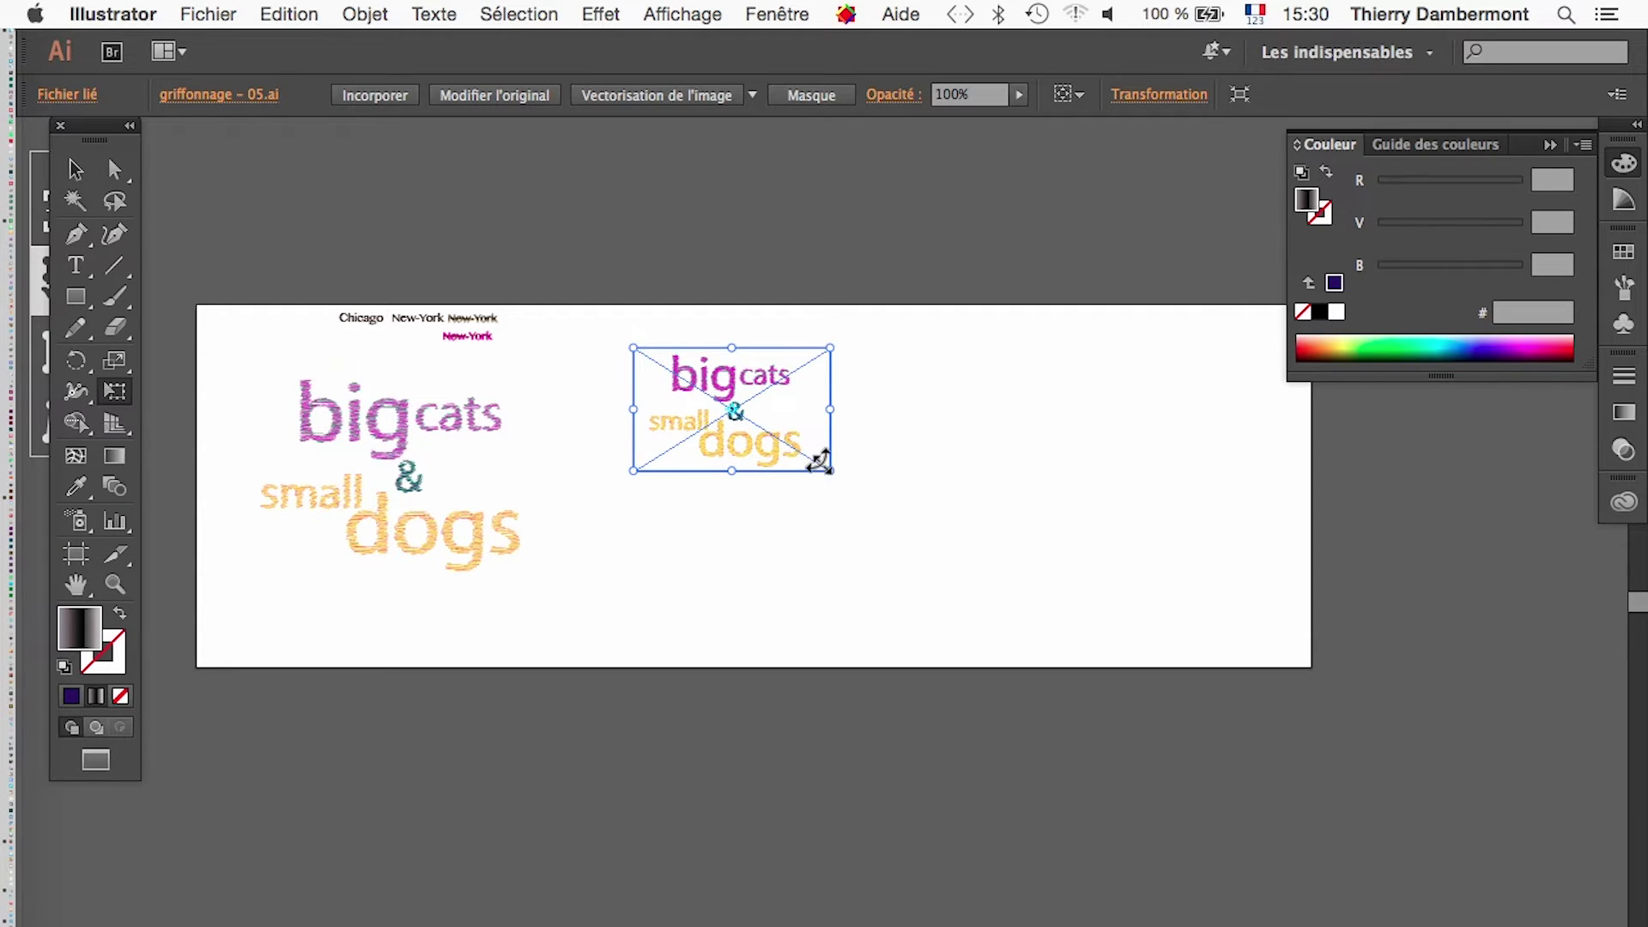
Place three more copies of the reduced linked artwork across the right half of the artboard.
{"action": "left_click", "coordinate": [76, 171]}
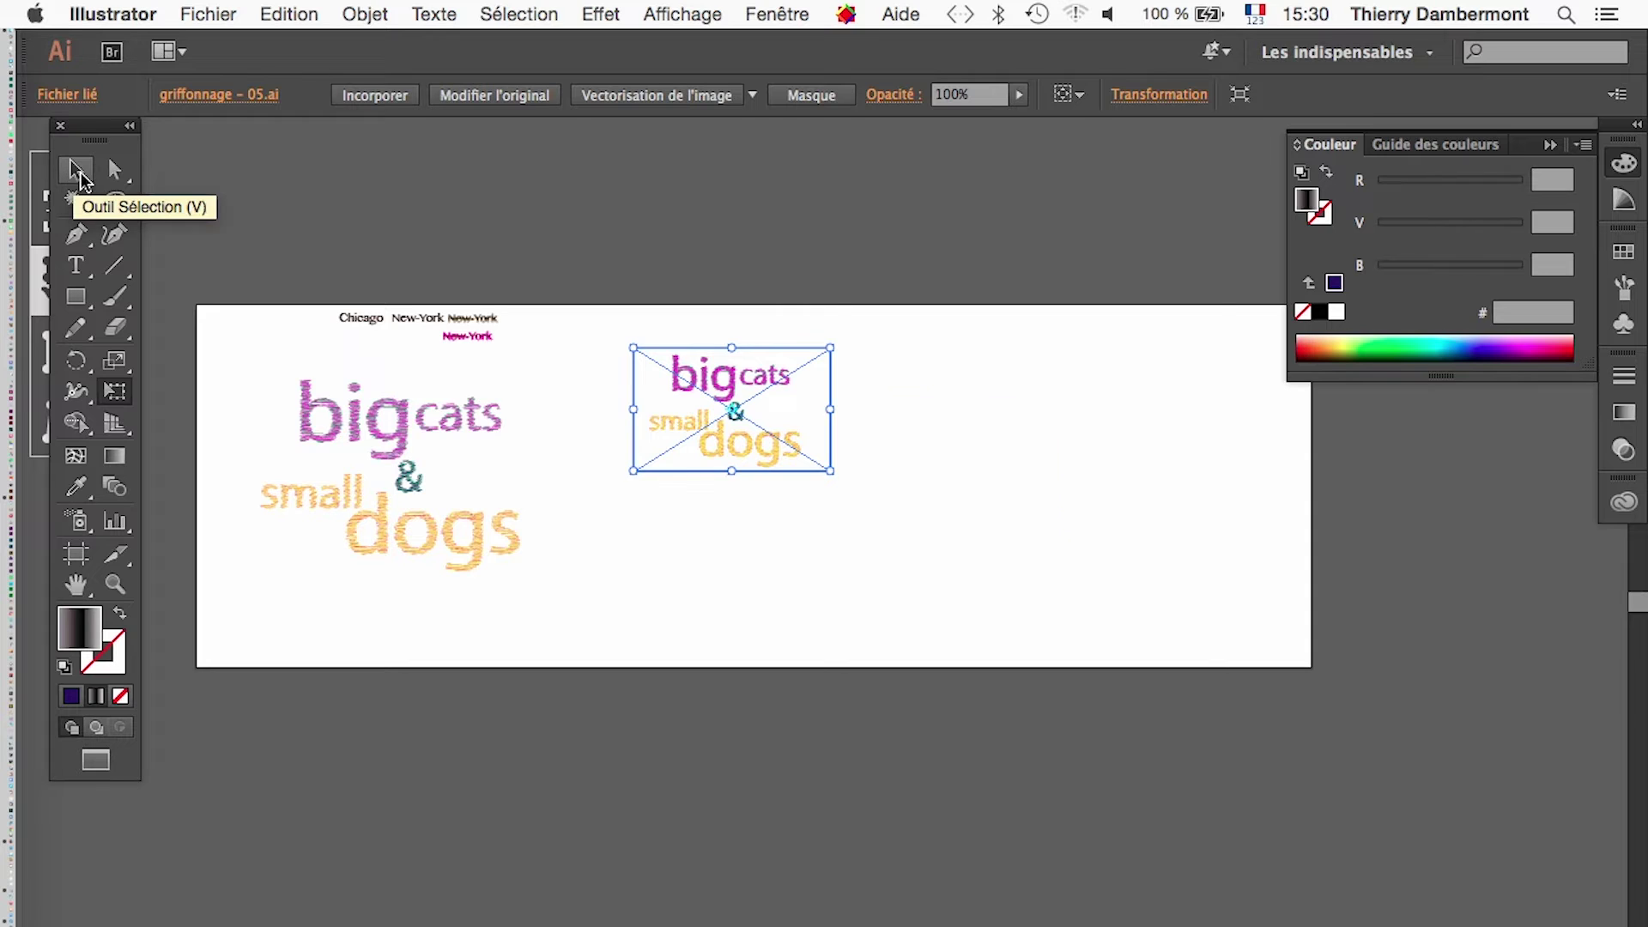
{"action": "key", "text": "super+z"}
{"action": "left_click_drag", "start_coordinate": [956, 516], "coordinate": [1176, 584]}
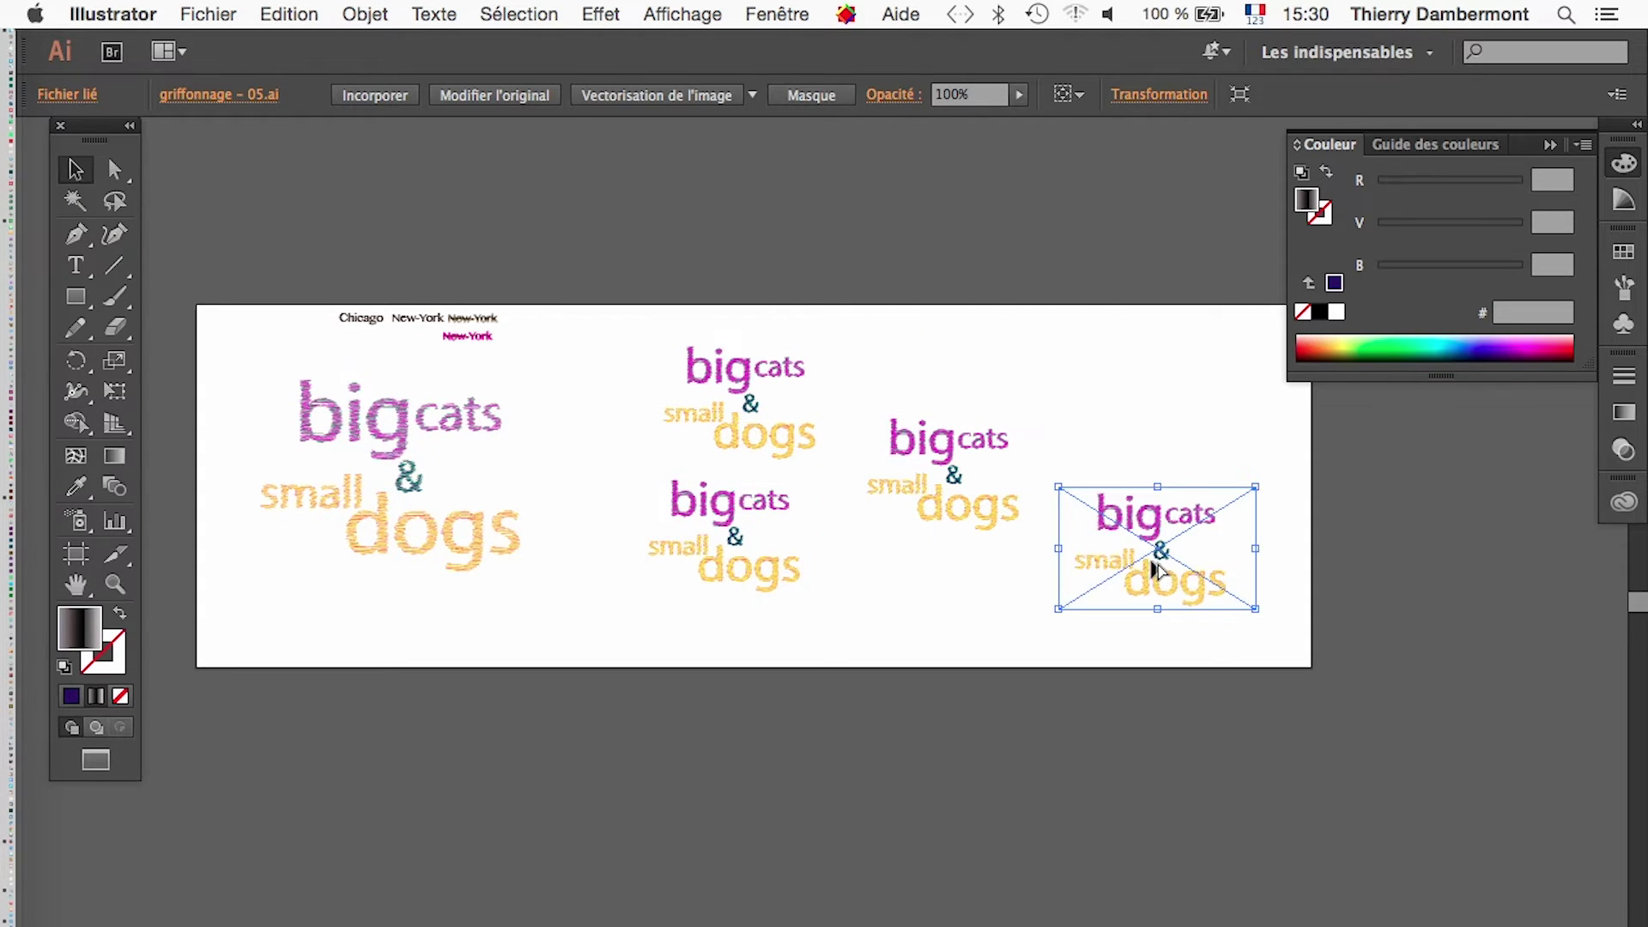
Enlarge the rightmost copy proportionally to nearly six times its size with Free Transform, and move it over the middle of the artboard.
{"action": "scroll", "coordinate": [1063, 682], "scroll_direction": "down", "scroll_amount": 1}
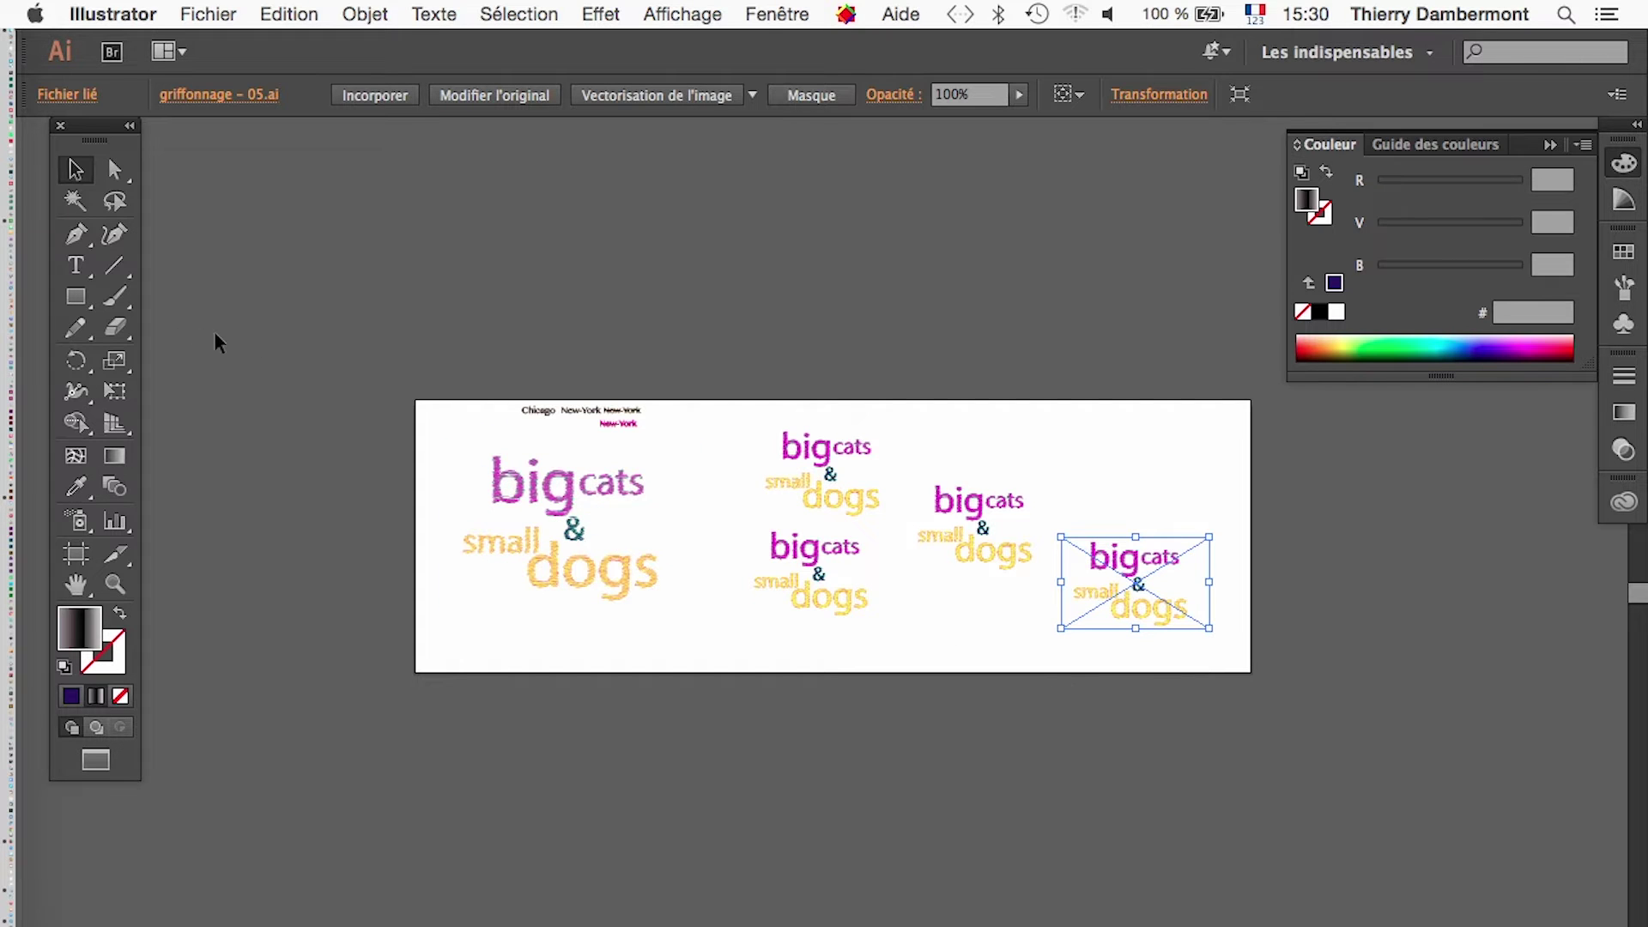
{"action": "left_click", "coordinate": [115, 391]}
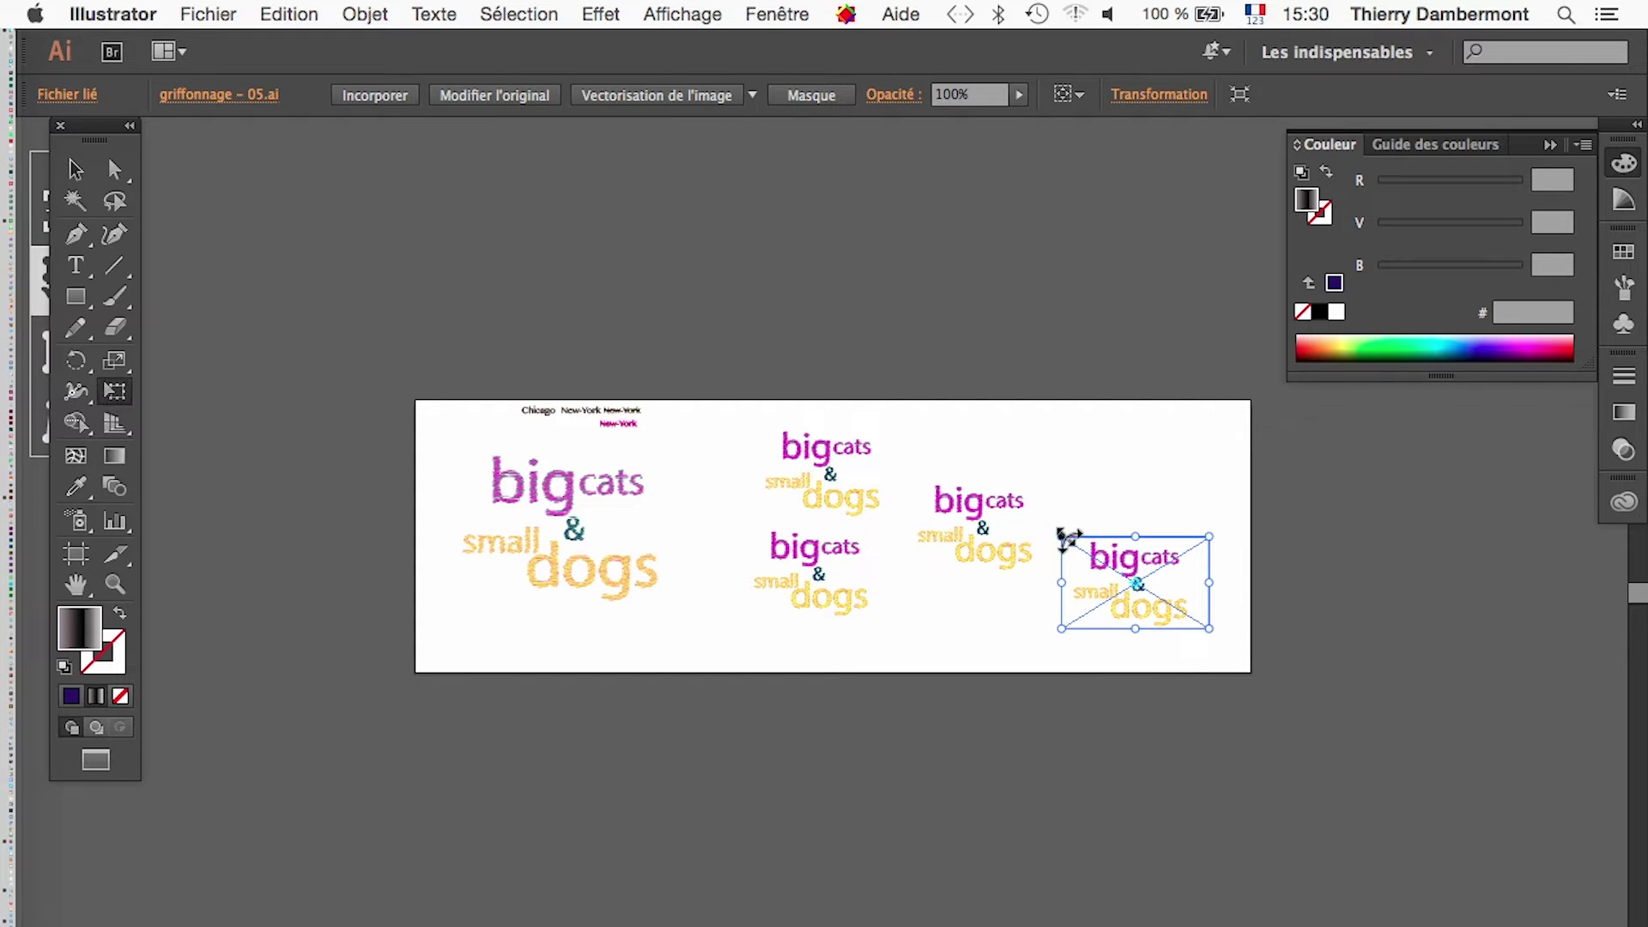
{"action": "left_click_drag", "start_coordinate": [1066, 537], "coordinate": [761, 430]}
{"action": "left_click_drag", "start_coordinate": [1273, 724], "coordinate": [907, 649]}
Set the opacity of the enlarged copy to 40%.
{"action": "left_click", "coordinate": [682, 14]}
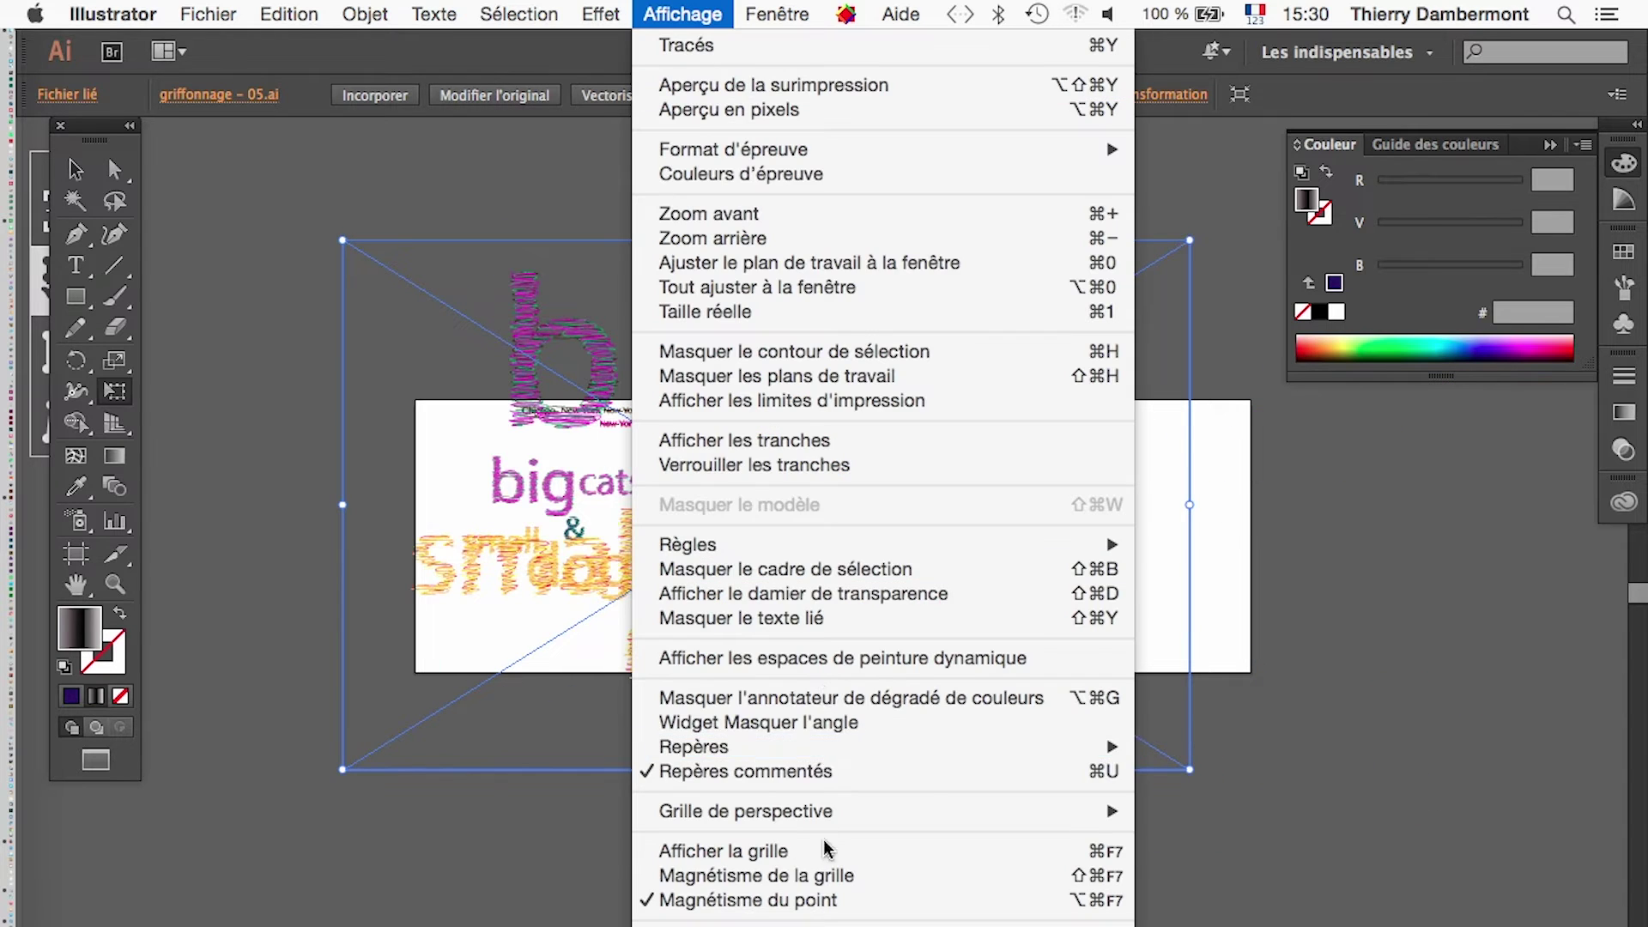
{"action": "mouse_move", "coordinate": [777, 14]}
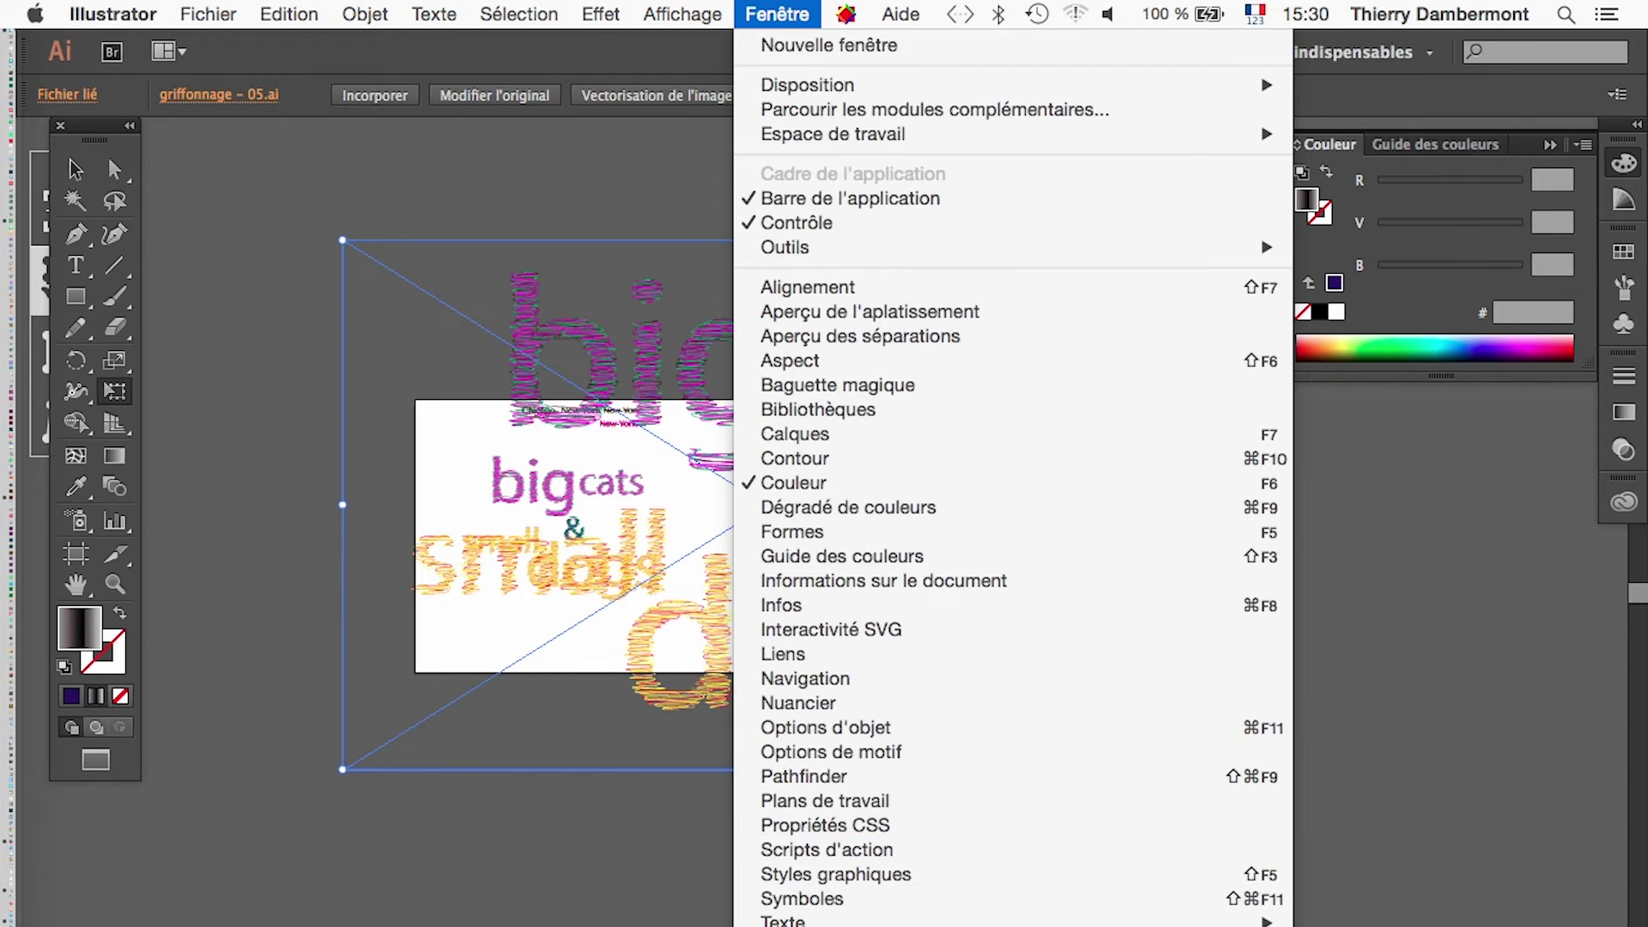
{"action": "left_click", "coordinate": [858, 869]}
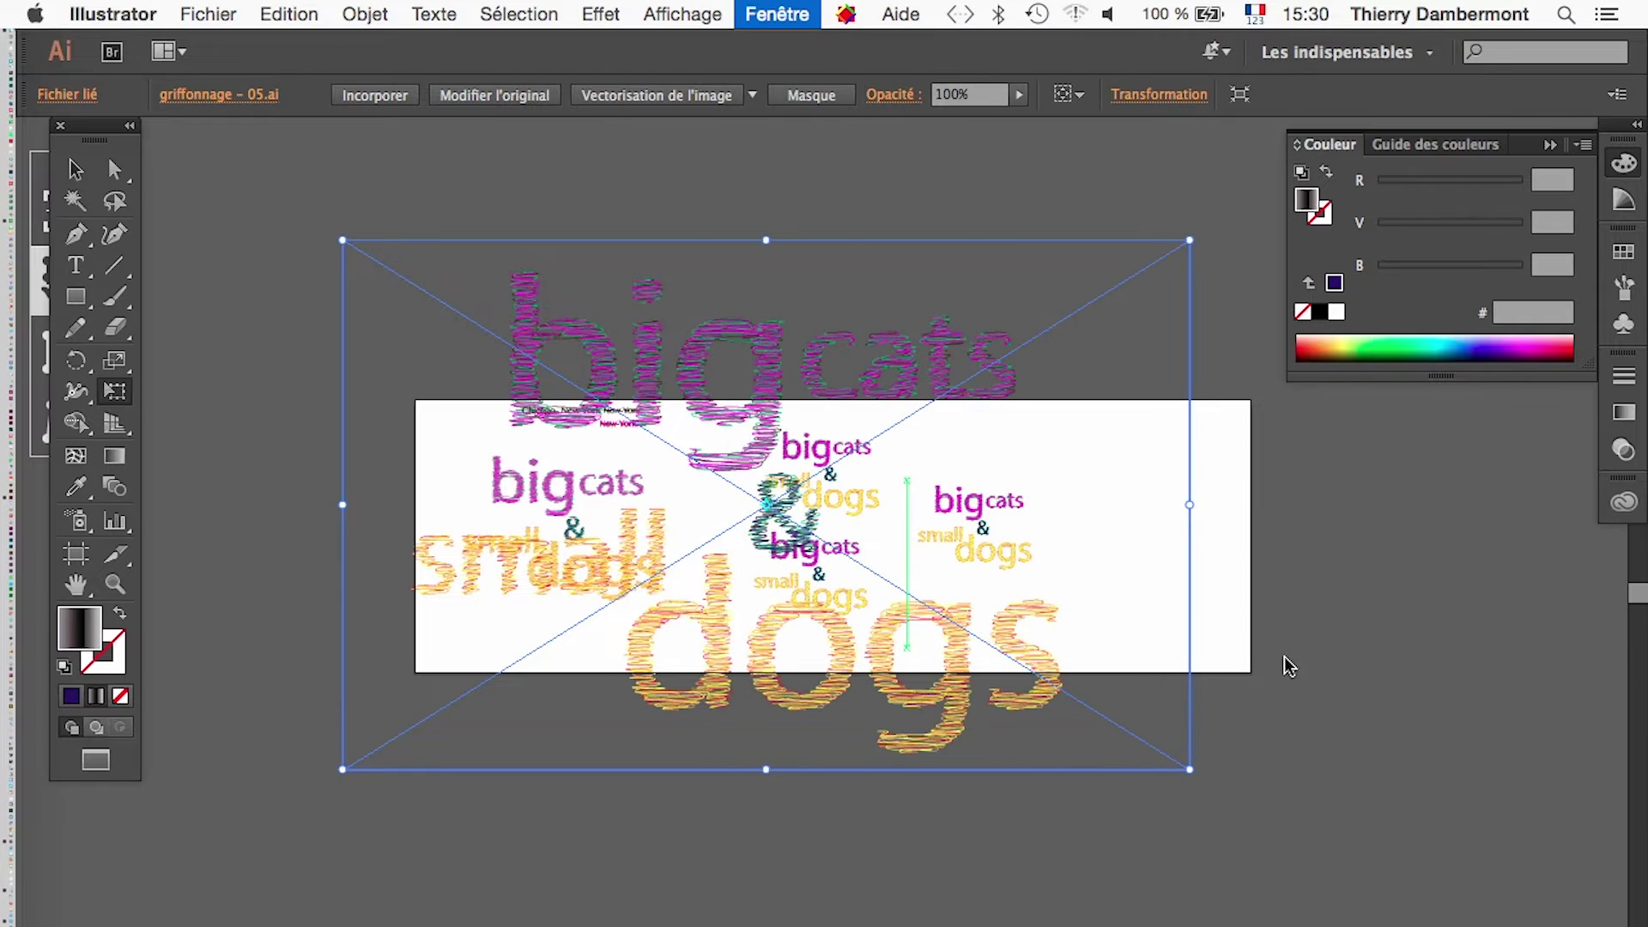
{"action": "left_click", "coordinate": [1579, 390]}
{"action": "left_click_drag", "start_coordinate": [1523, 418], "coordinate": [1515, 420]}
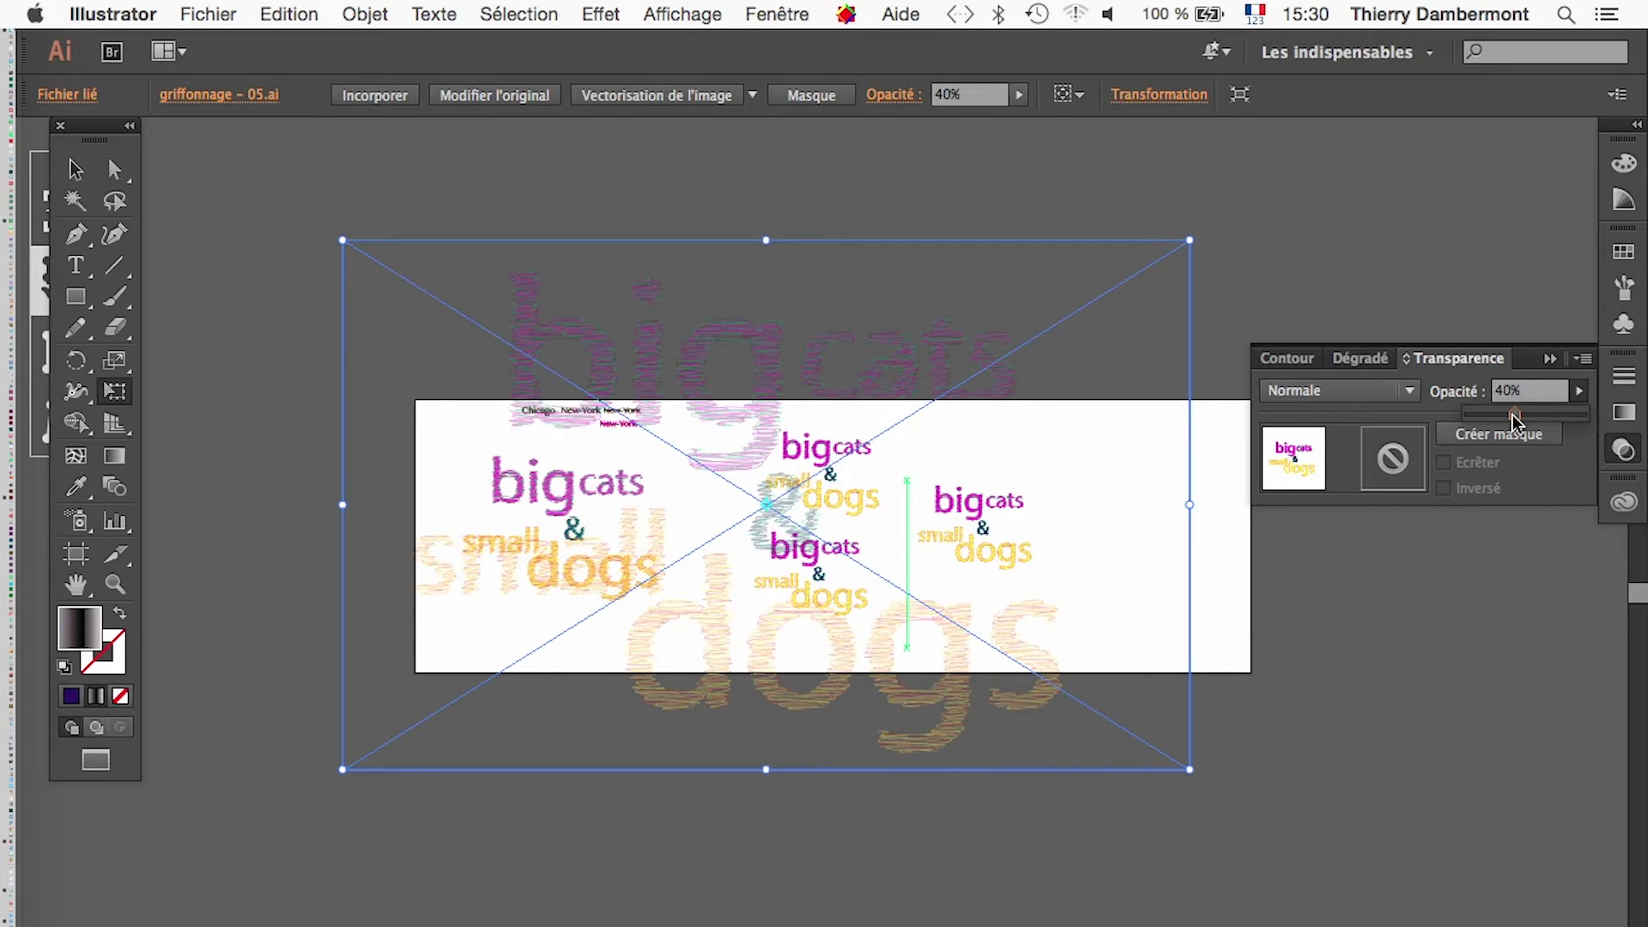
Move the enlarged, faded copy horizontally to the right over the small copies, and deselect it.
{"action": "left_click", "coordinate": [92, 174]}
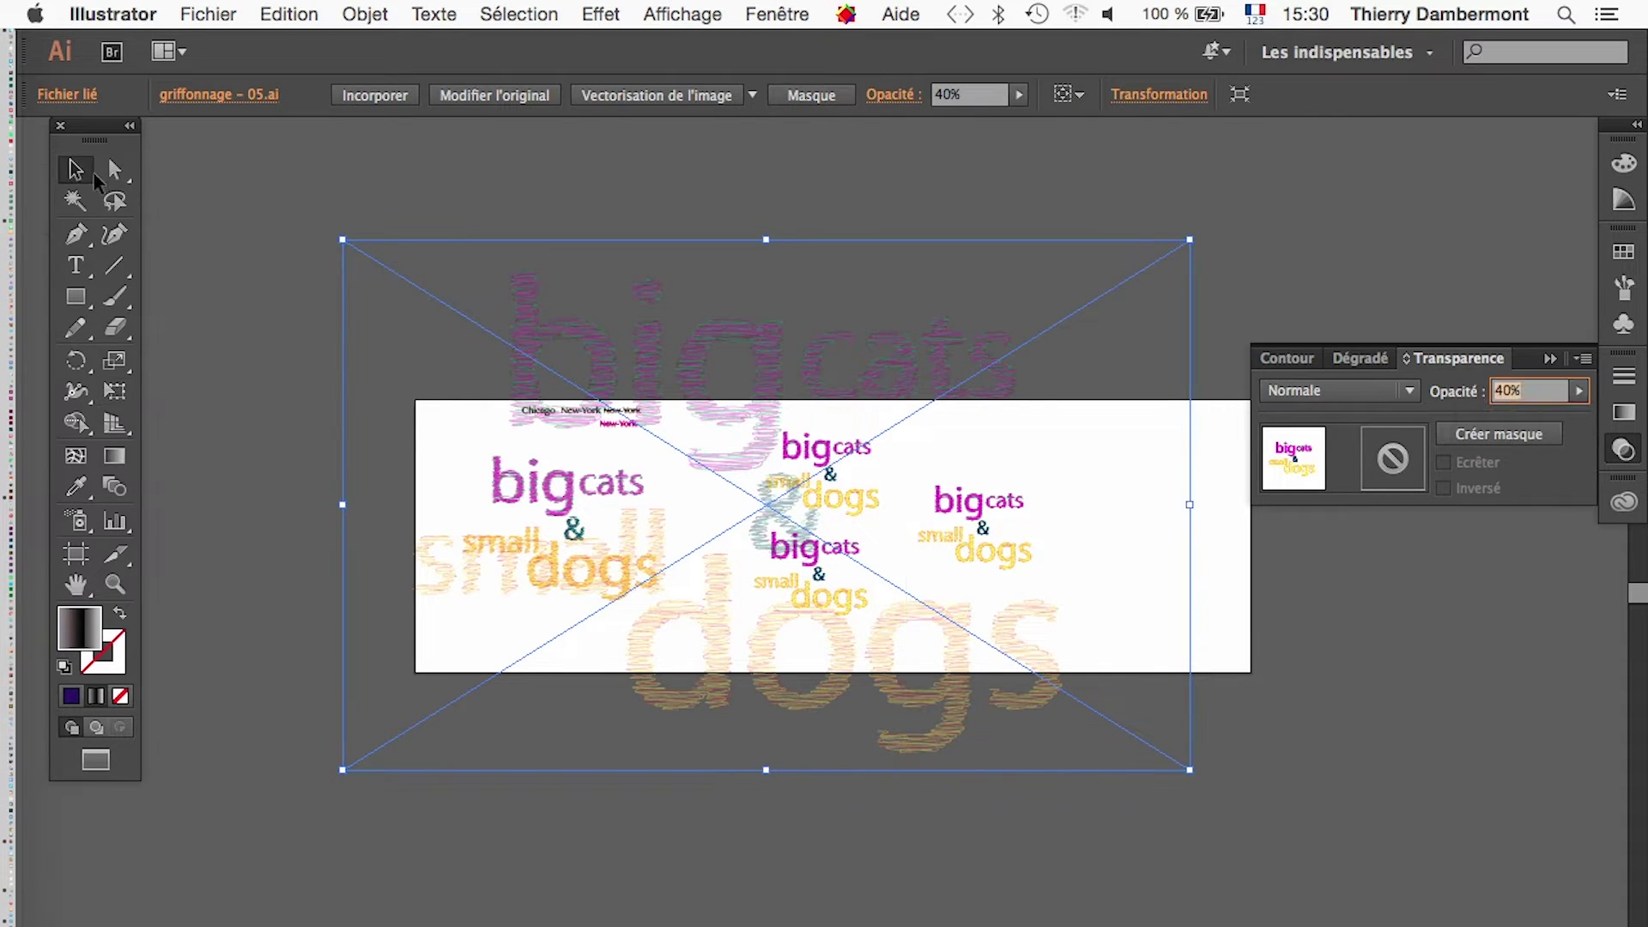
{"action": "left_click", "coordinate": [380, 610]}
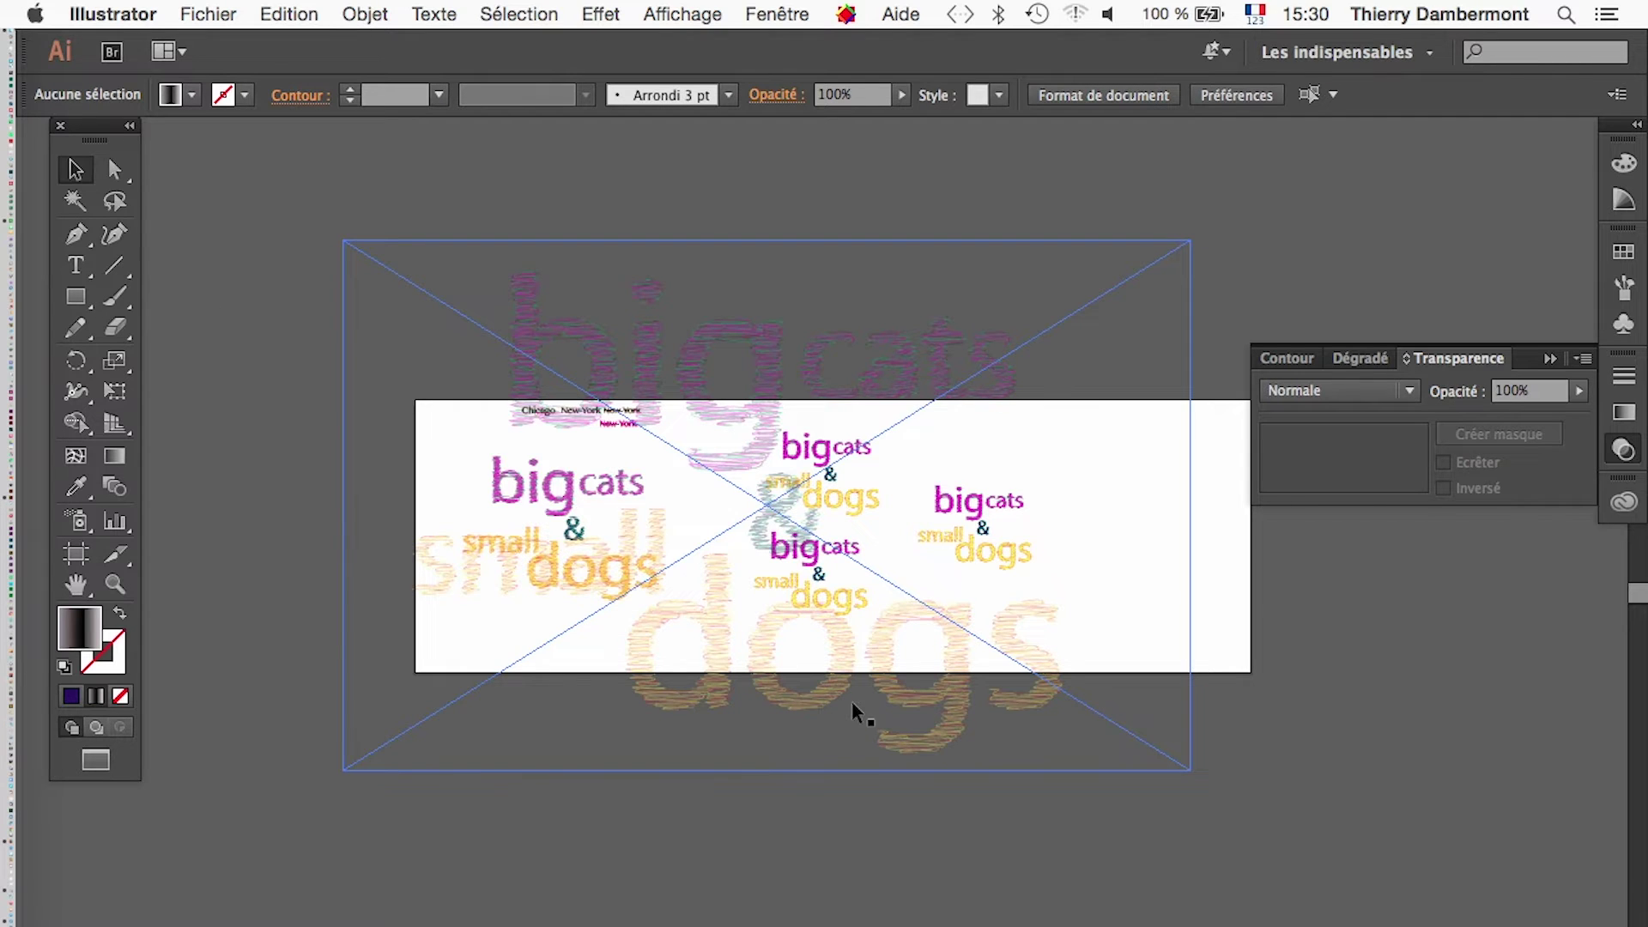
{"action": "left_click_drag", "start_coordinate": [852, 702], "coordinate": [1028, 706]}
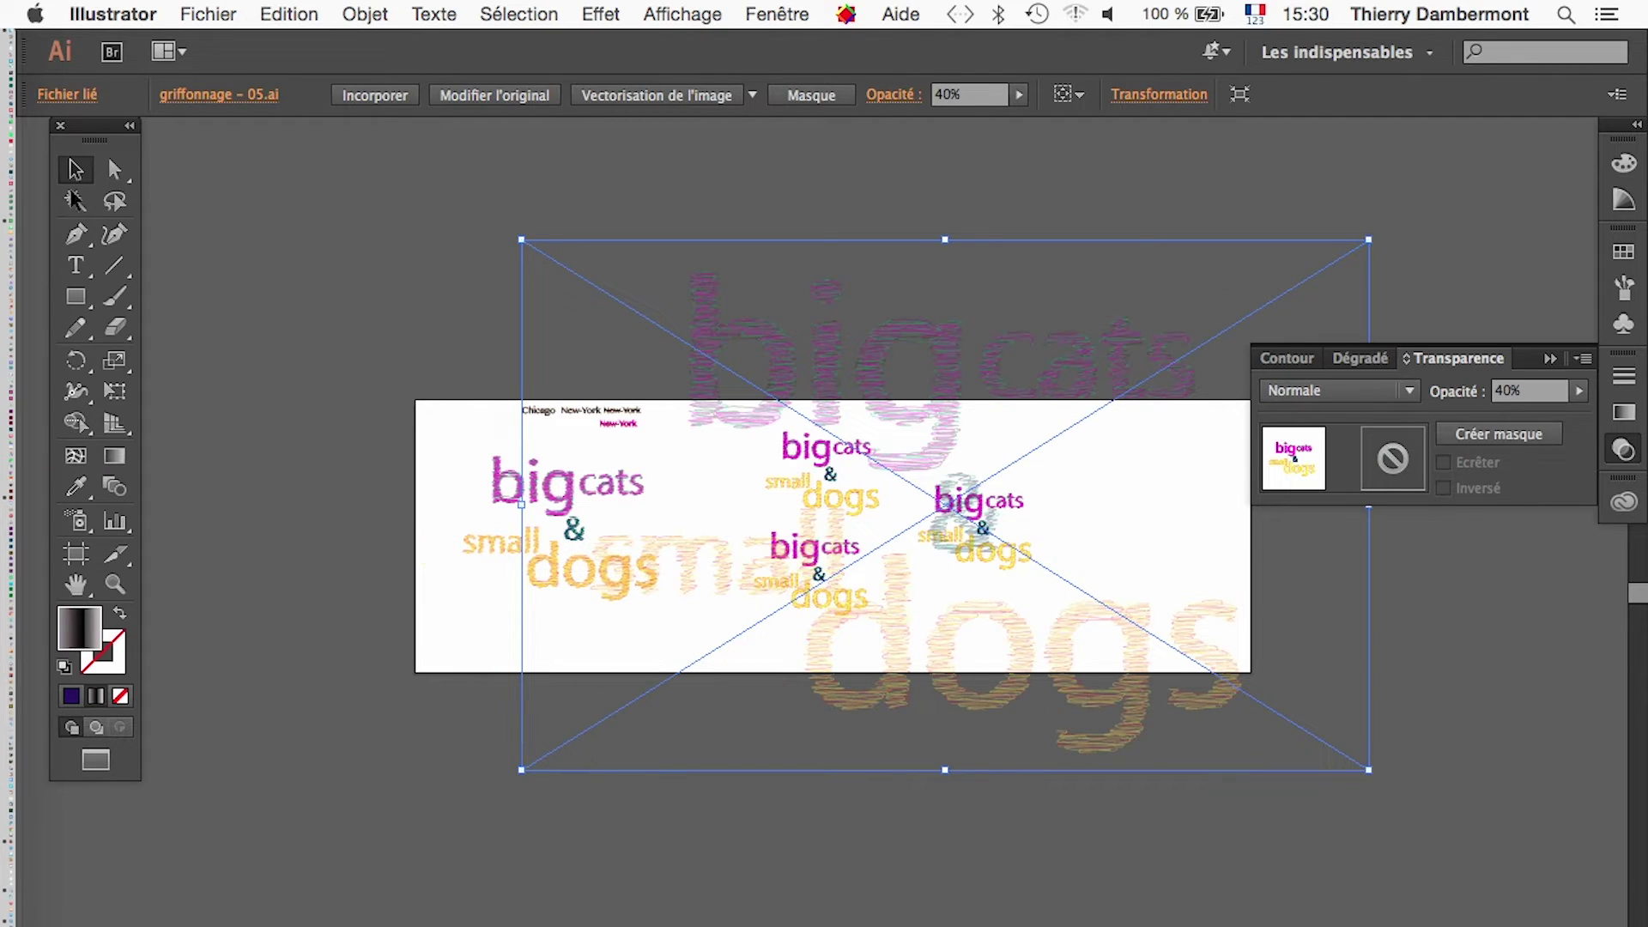
{"action": "left_click", "coordinate": [227, 250]}
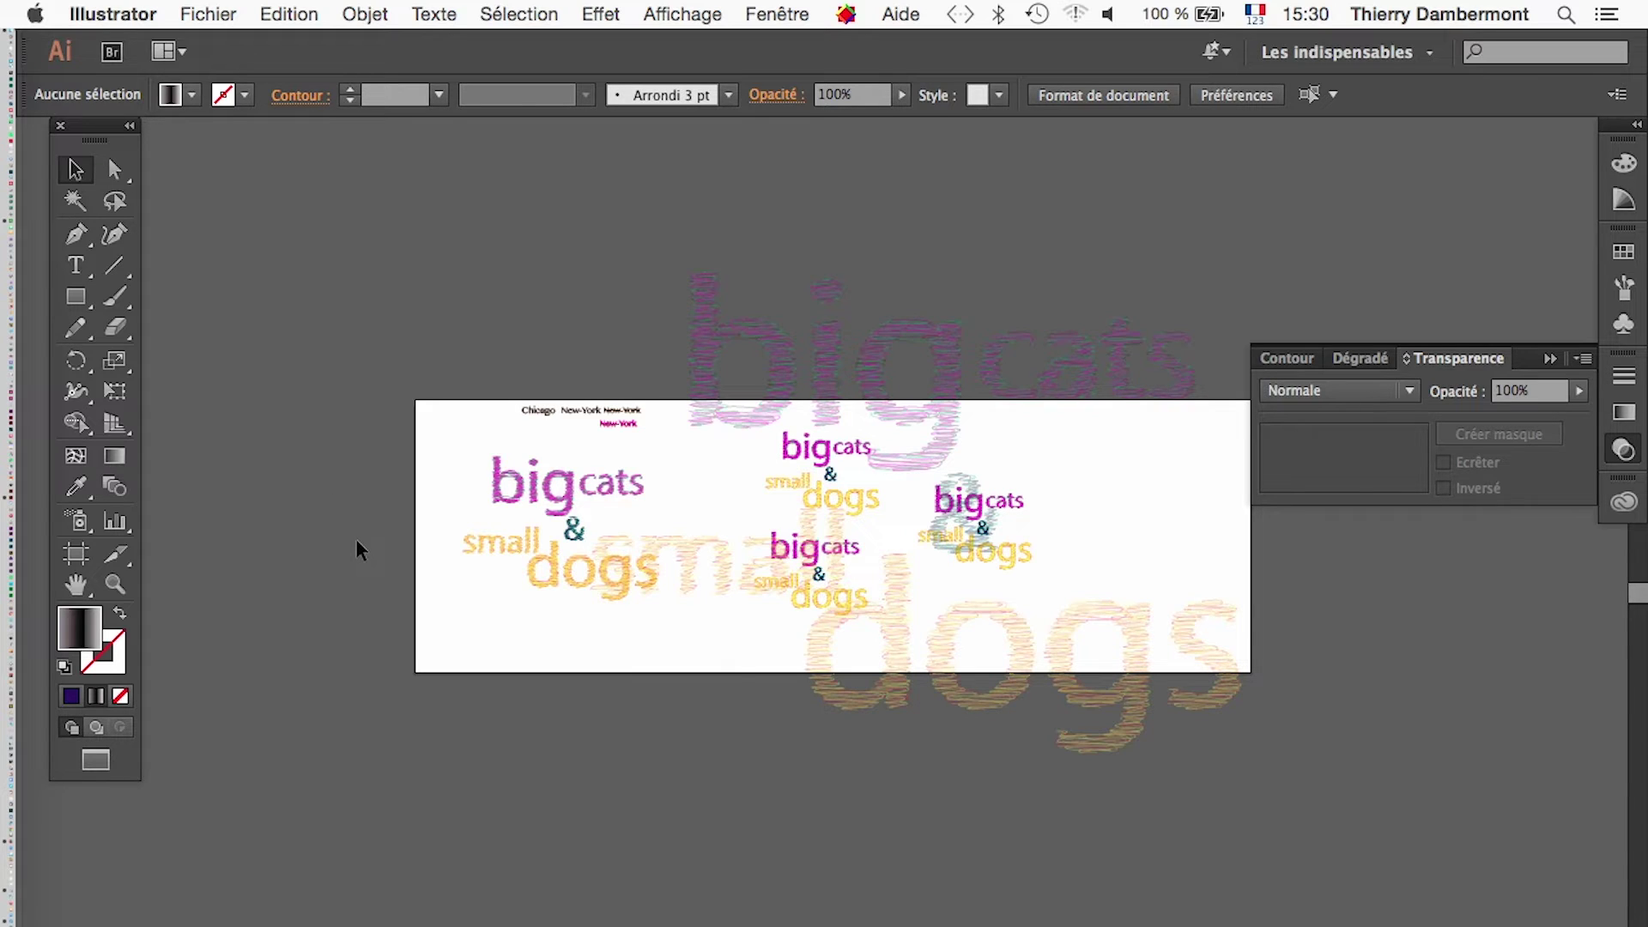
Leave full-screen mode, detach texte effet classieux facile - 04.ai into its own floating window, and minimise the window holding the other documents.
{"action": "key", "text": "f"}
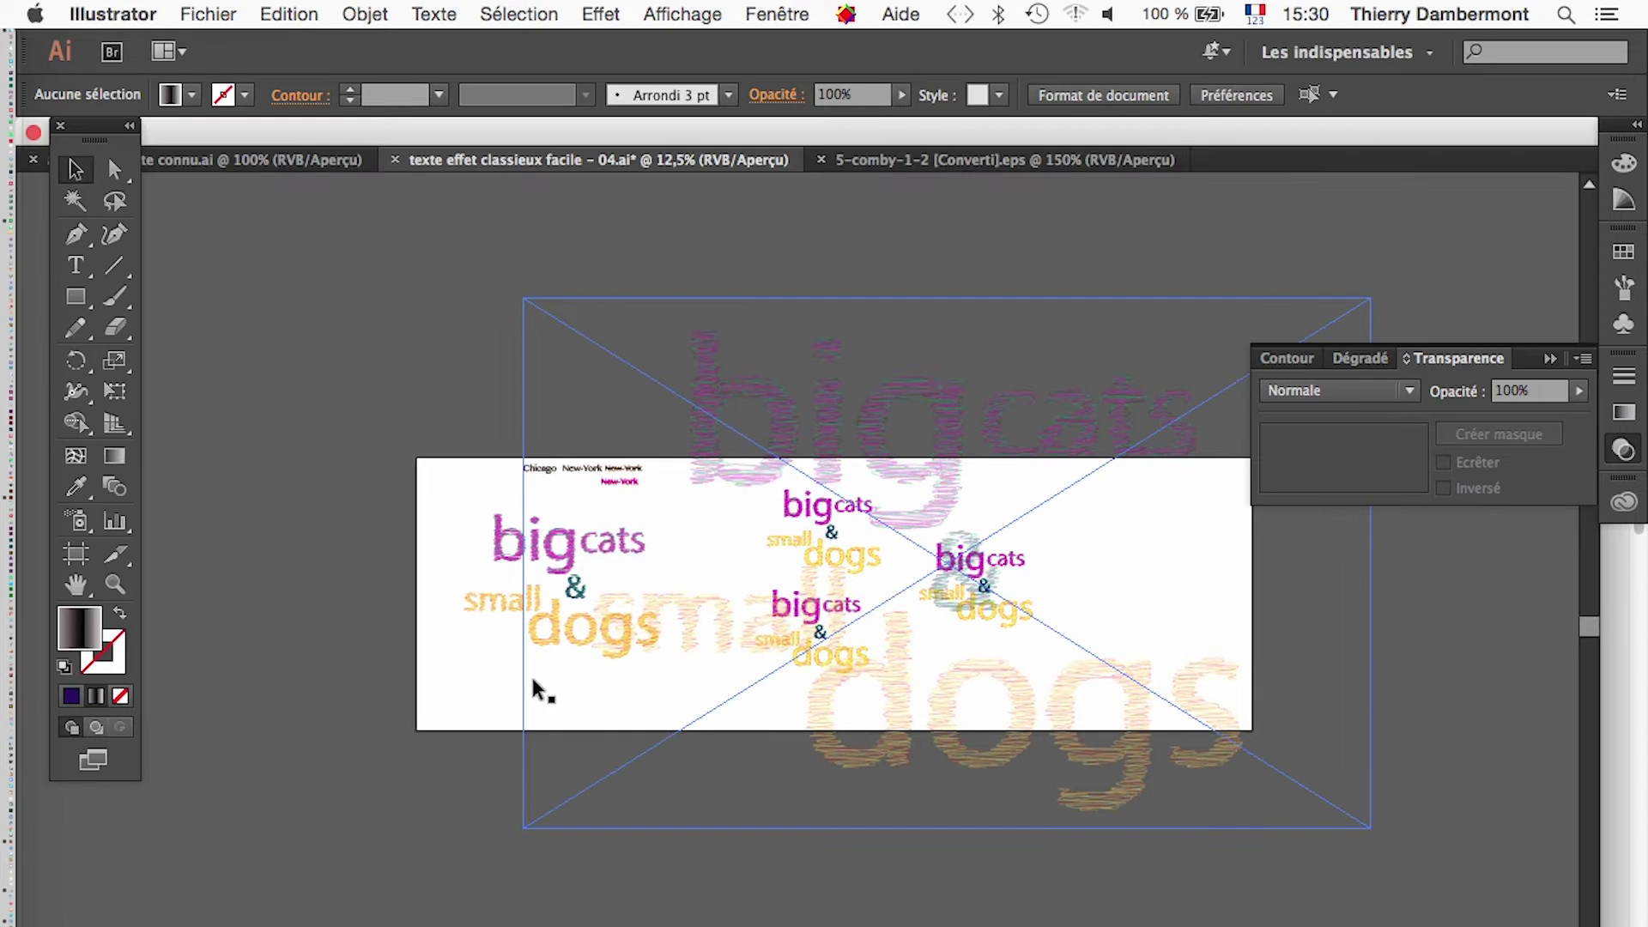
{"action": "left_click_drag", "start_coordinate": [687, 159], "coordinate": [867, 297]}
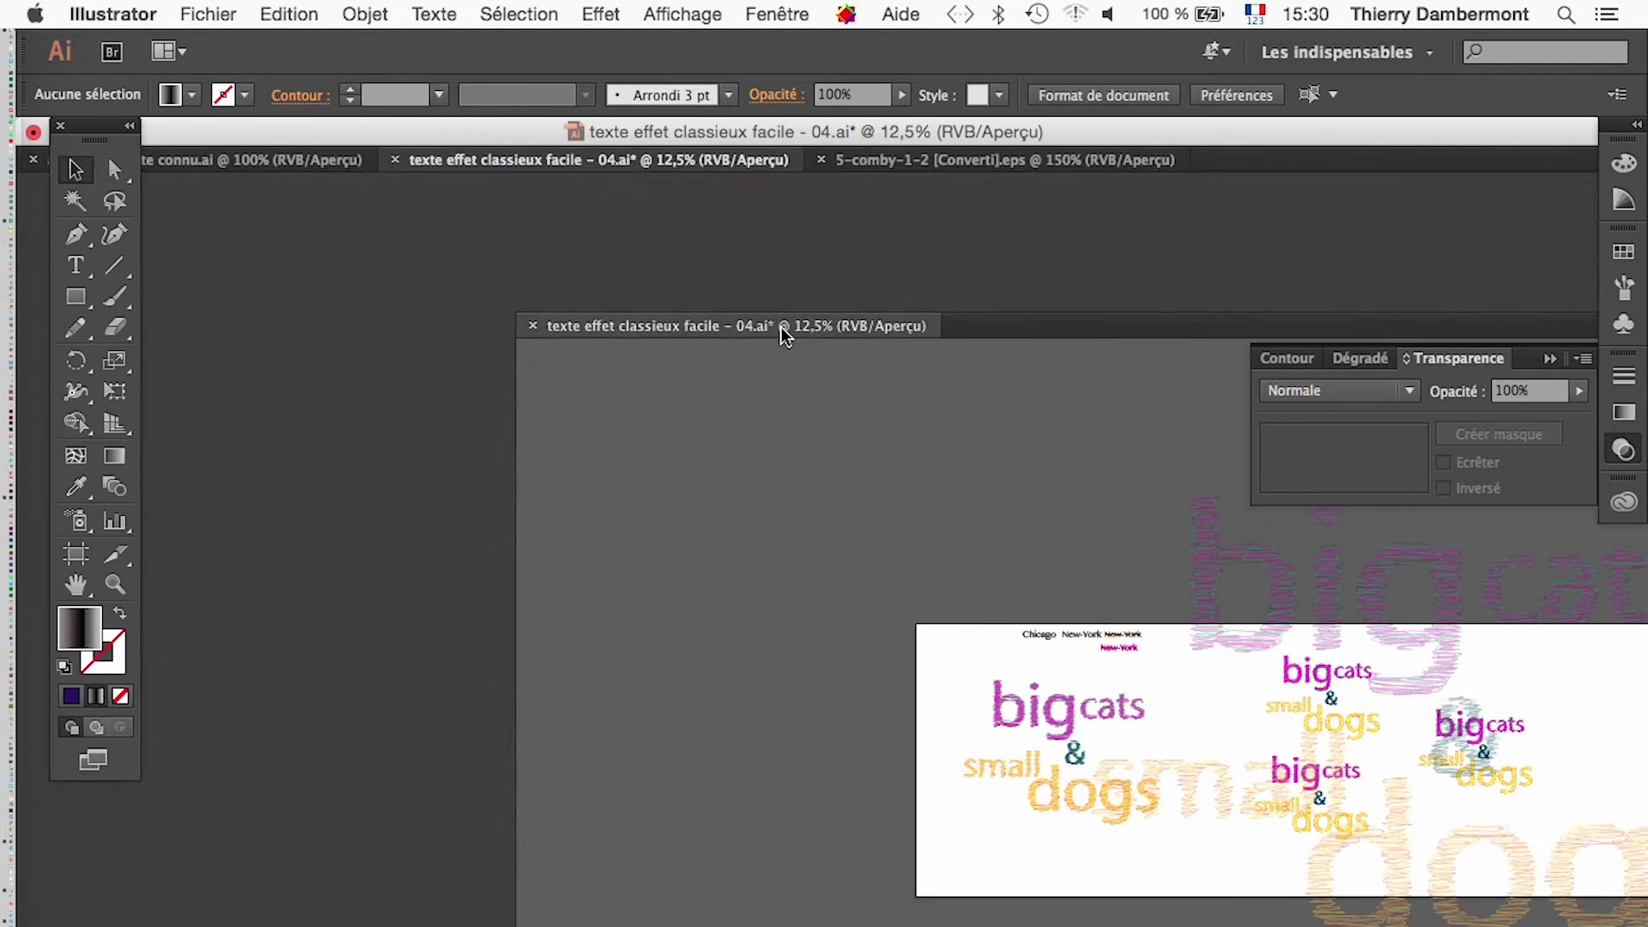
{"action": "left_click_drag", "start_coordinate": [45, 140], "coordinate": [388, 219]}
{"action": "left_click", "coordinate": [404, 210]}
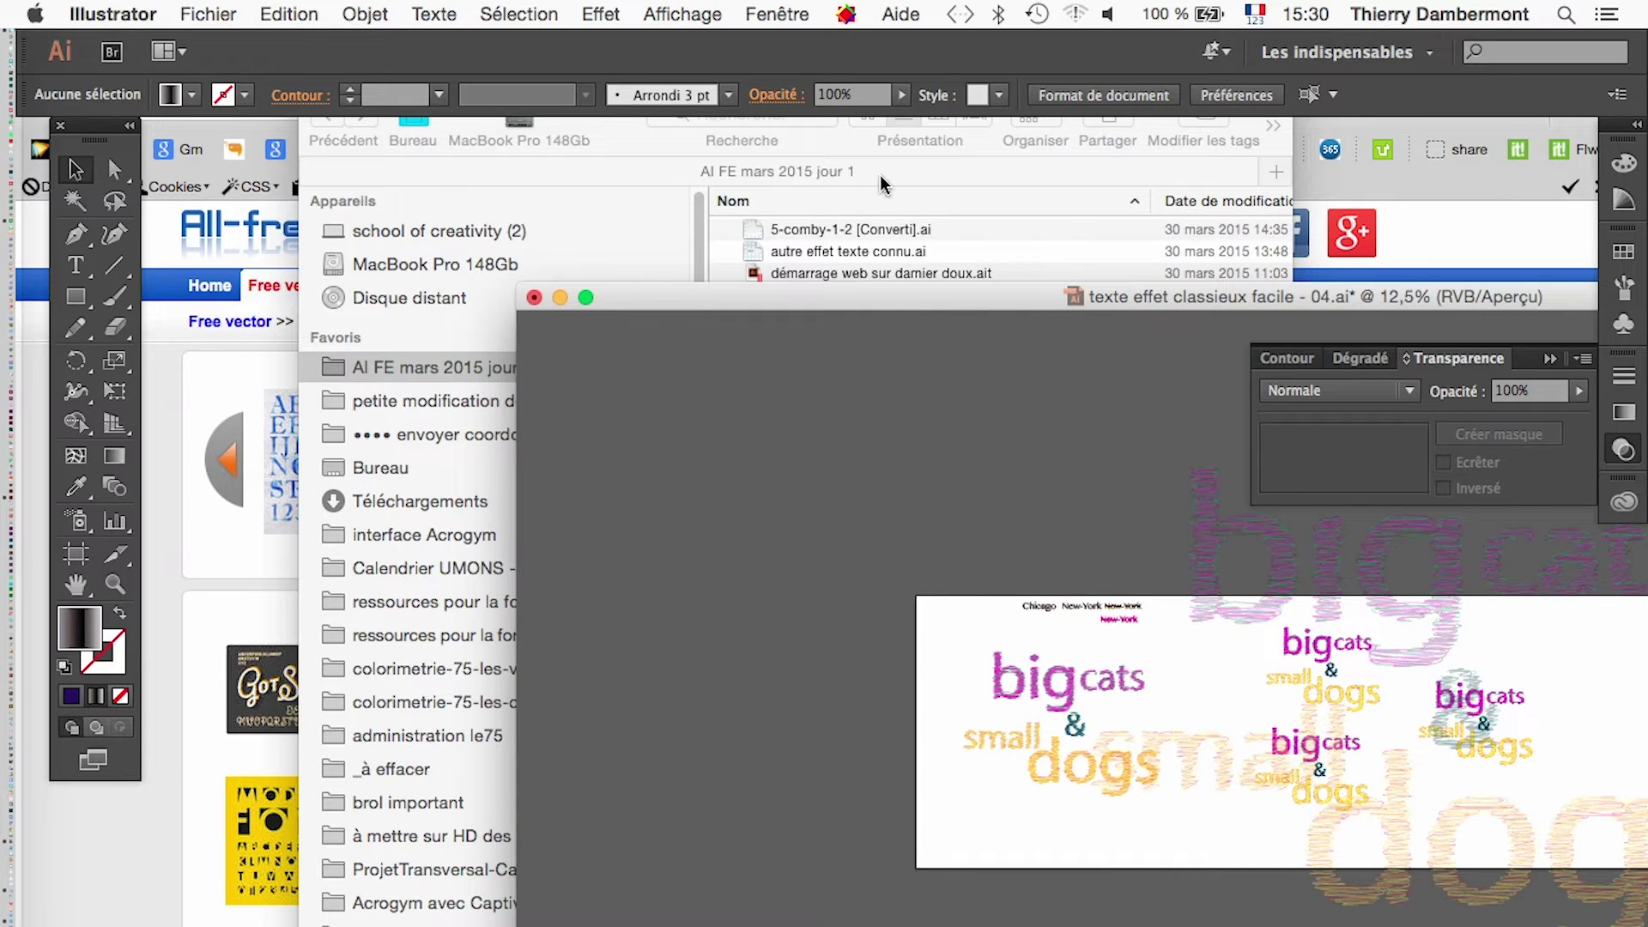
Switch to Finder, open griffonnage - 05.ai in Illustrator, and hide all other applications.
{"action": "left_click", "coordinate": [853, 151]}
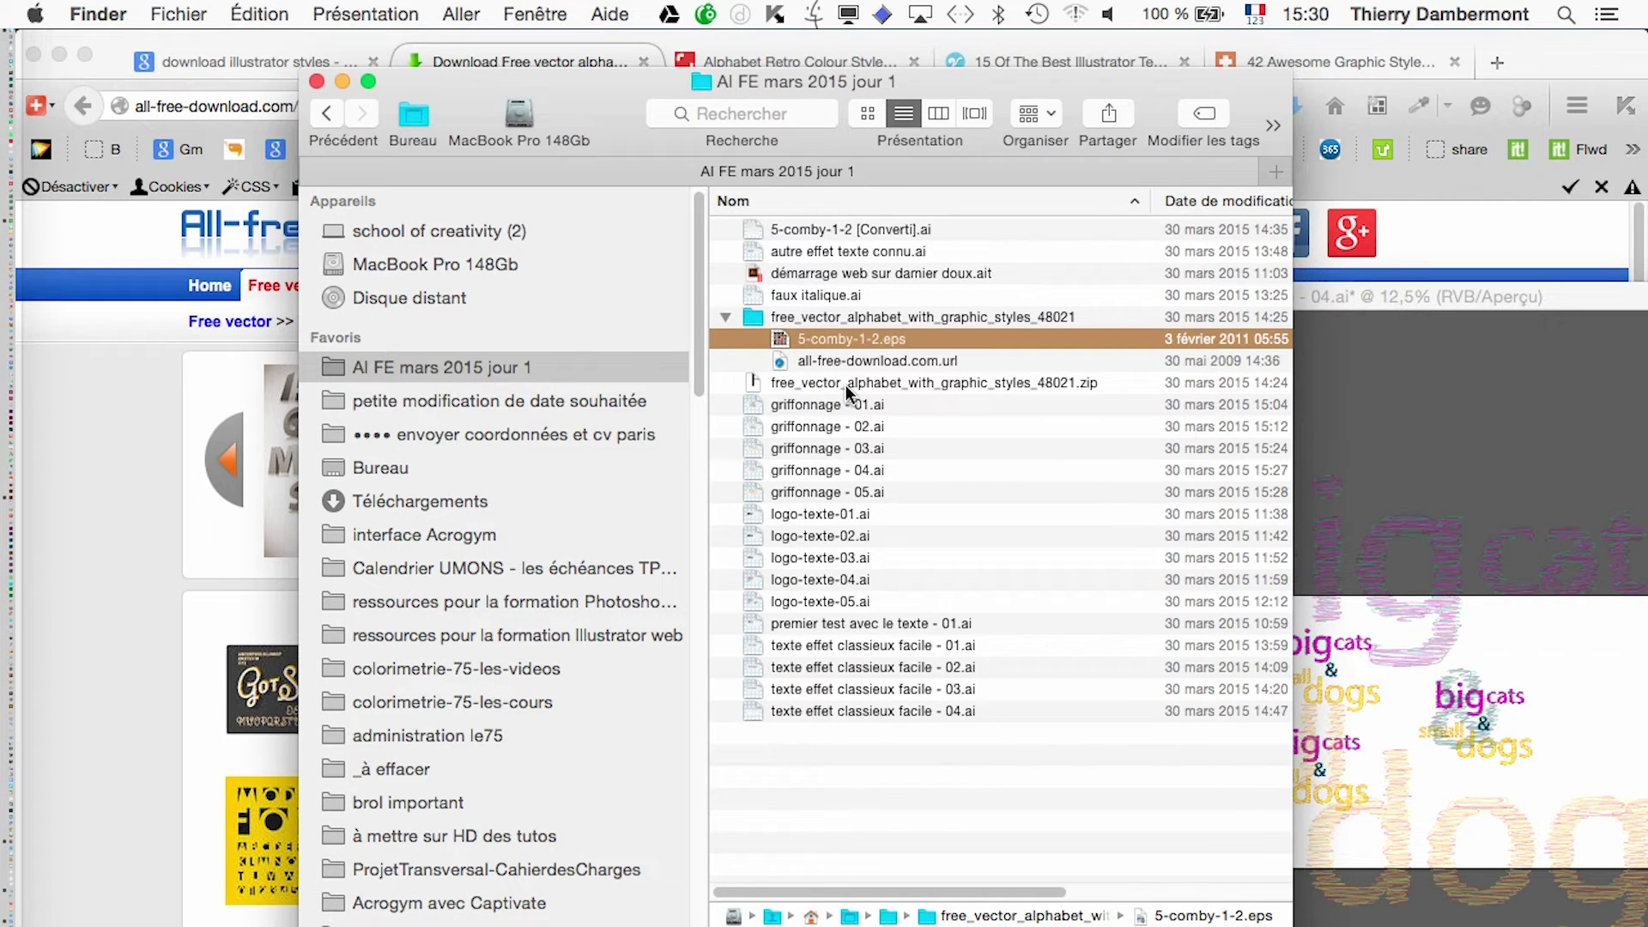
{"action": "left_click", "coordinate": [882, 493]}
{"action": "double_click", "coordinate": [883, 491]}
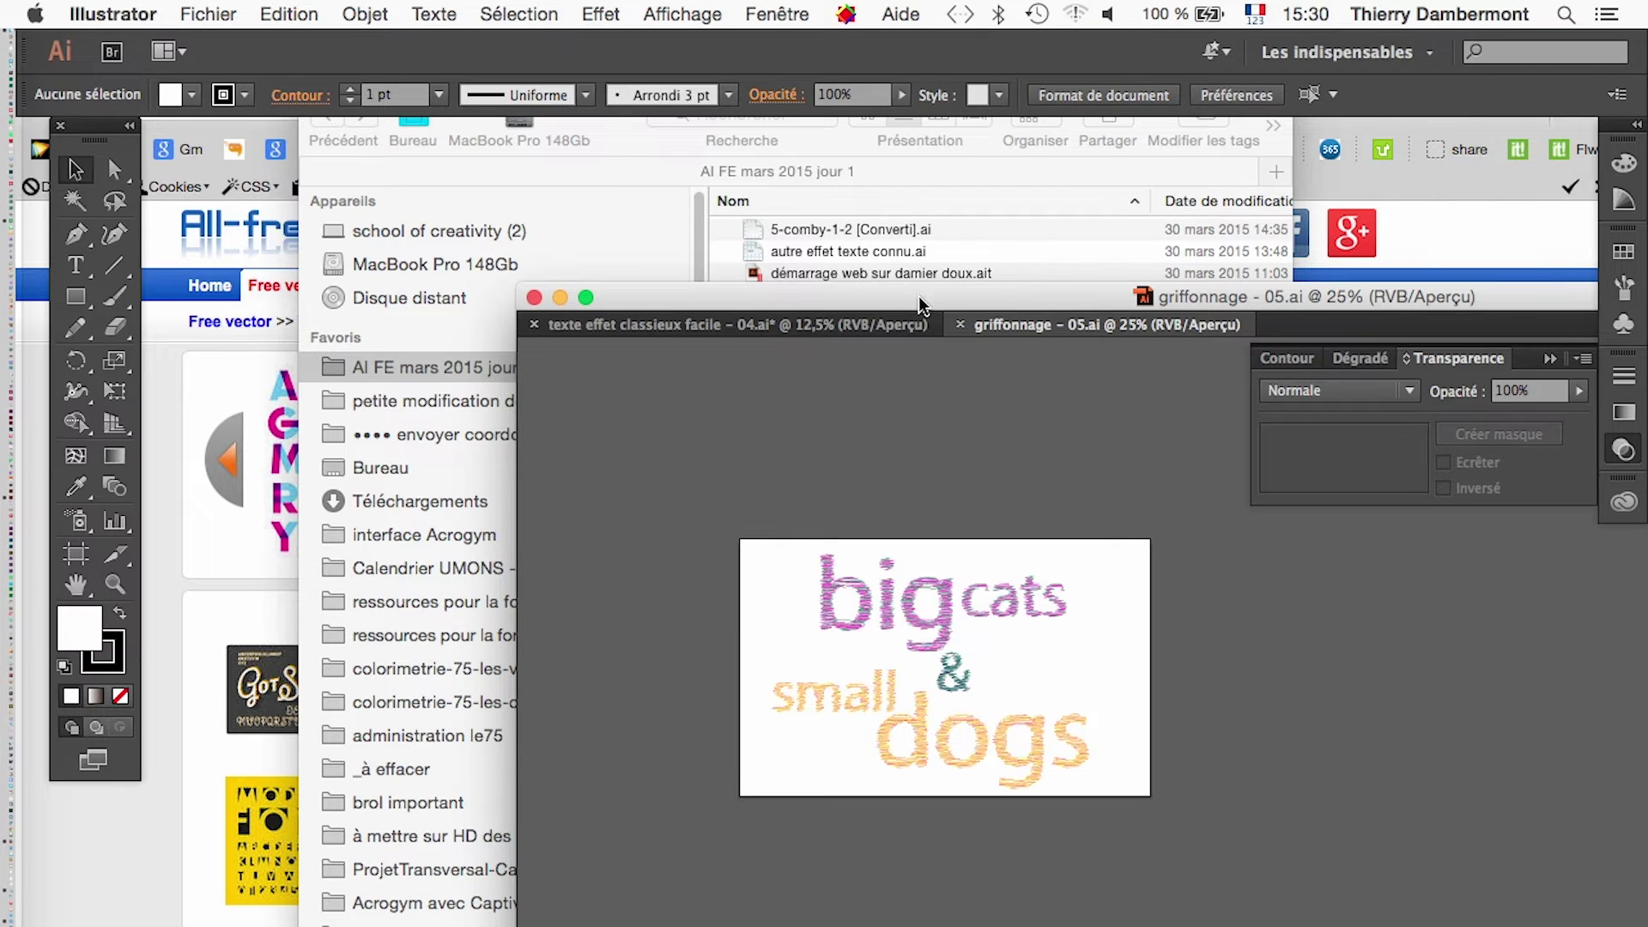
{"action": "key", "text": "super+alt+h"}
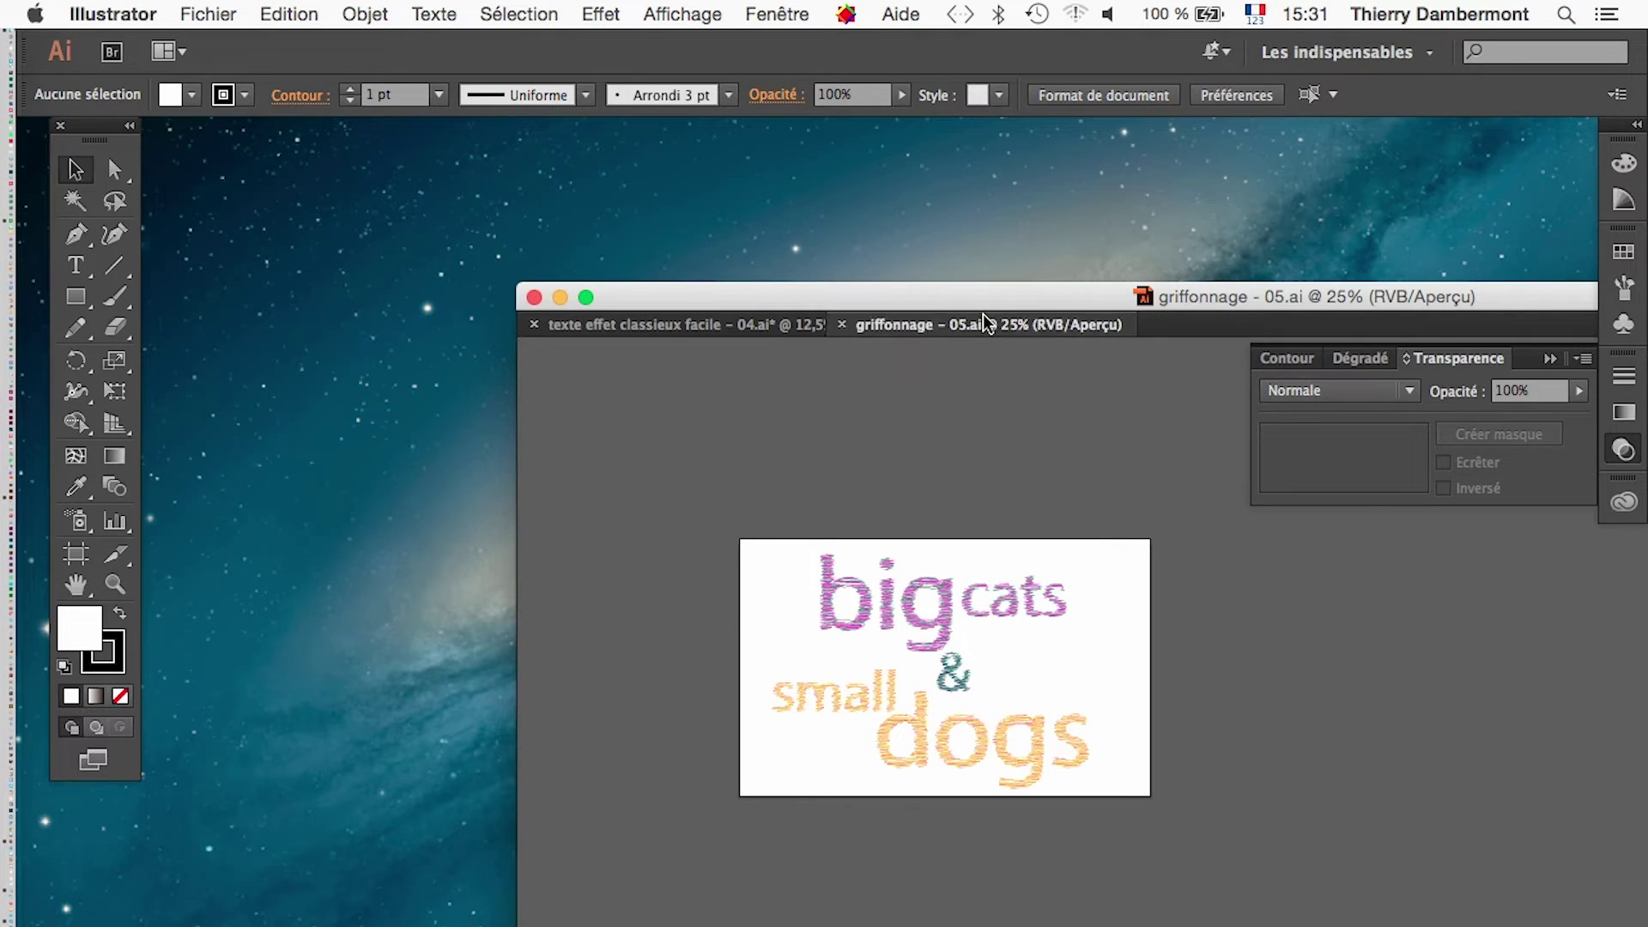
Separate griffonnage - 05.ai into its own narrow window, and place the texte effet classieux facile - 04.ai window beside it.
{"action": "left_click_drag", "start_coordinate": [987, 324], "coordinate": [305, 162]}
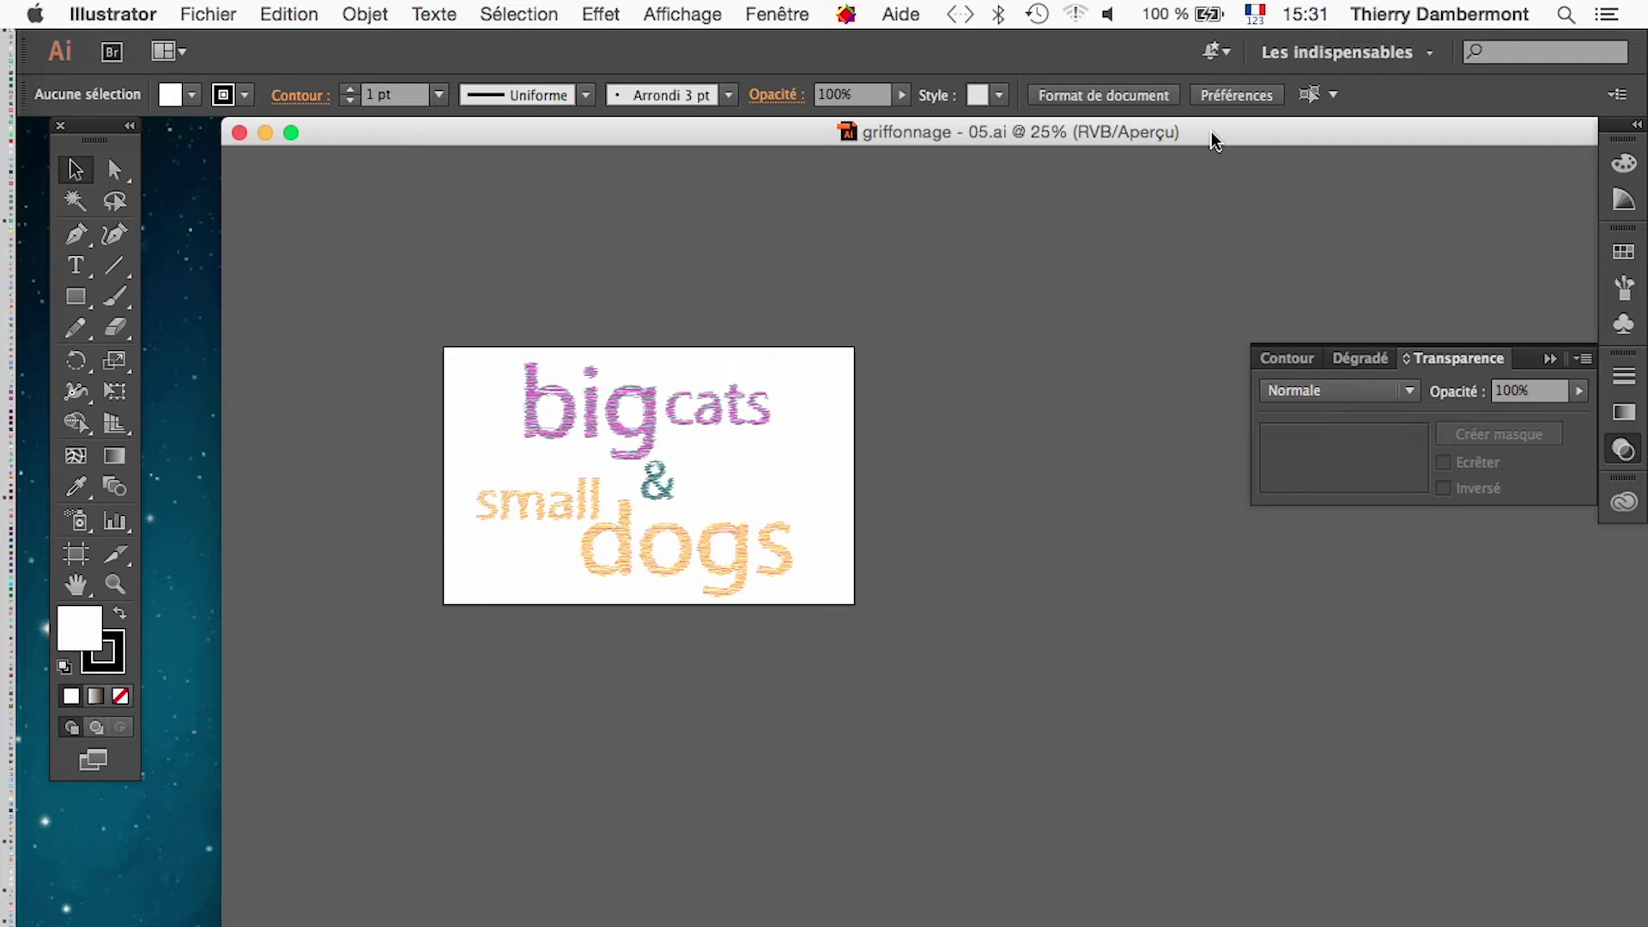
{"action": "left_click_drag", "start_coordinate": [1214, 139], "coordinate": [829, 137]}
{"action": "left_click_drag", "start_coordinate": [1419, 584], "coordinate": [593, 584]}
{"action": "left_click_drag", "start_coordinate": [814, 311], "coordinate": [918, 142]}
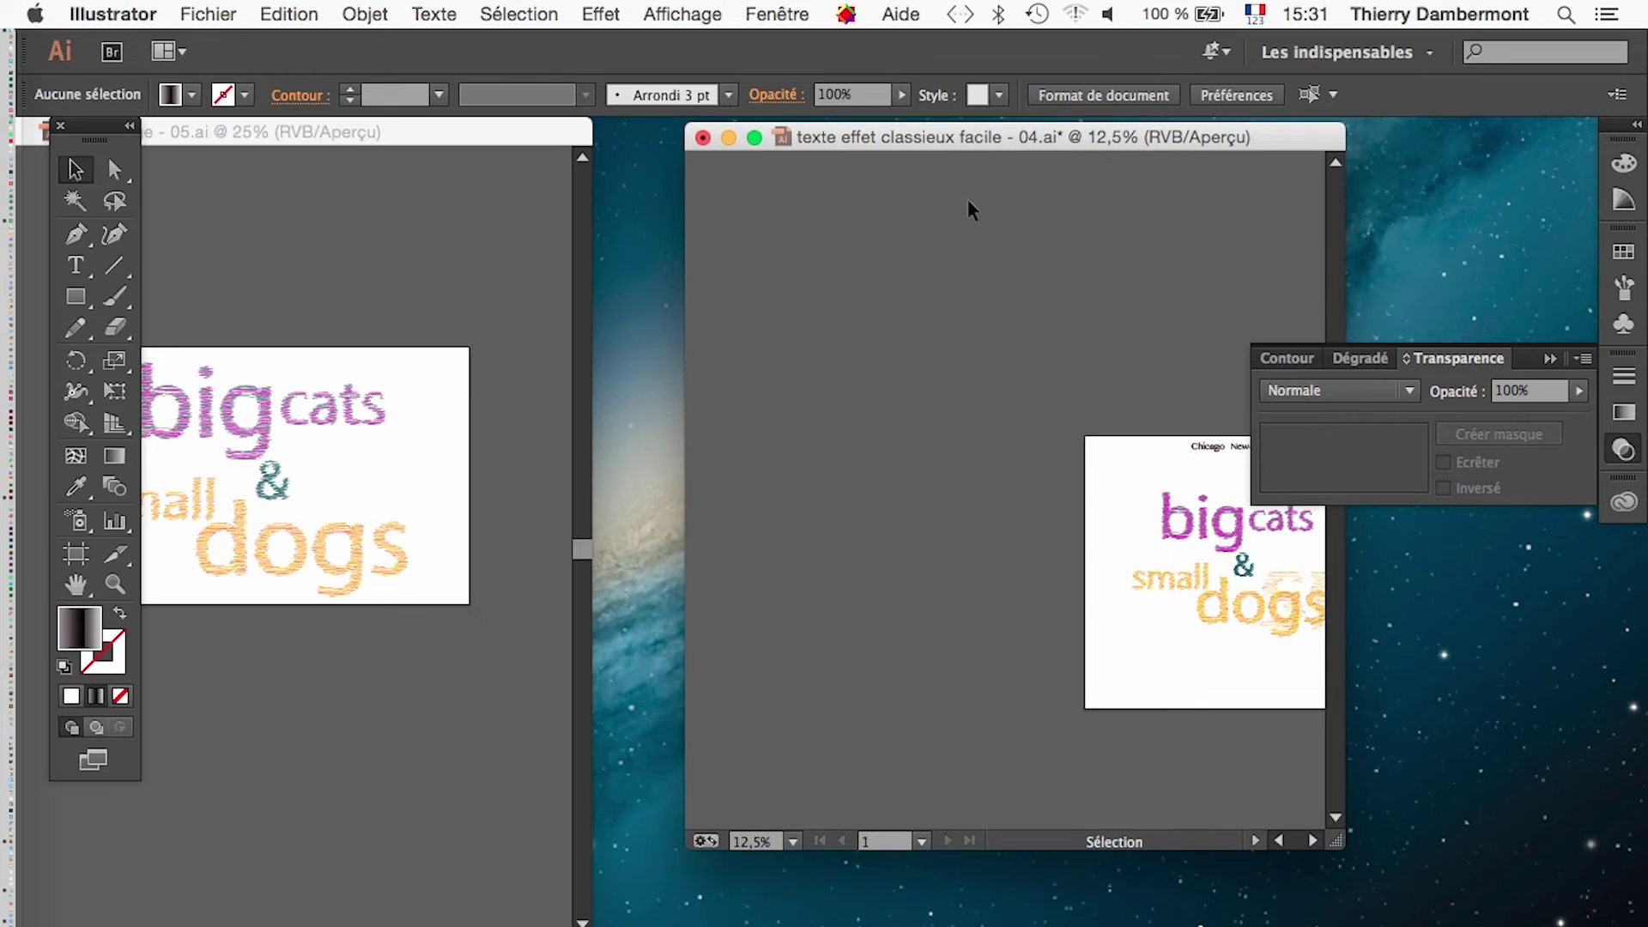
Enlarge the texte effet classieux facile - 04.ai window to fit its whole artboard, and collapse the Transparency panel.
{"action": "left_click", "coordinate": [75, 585]}
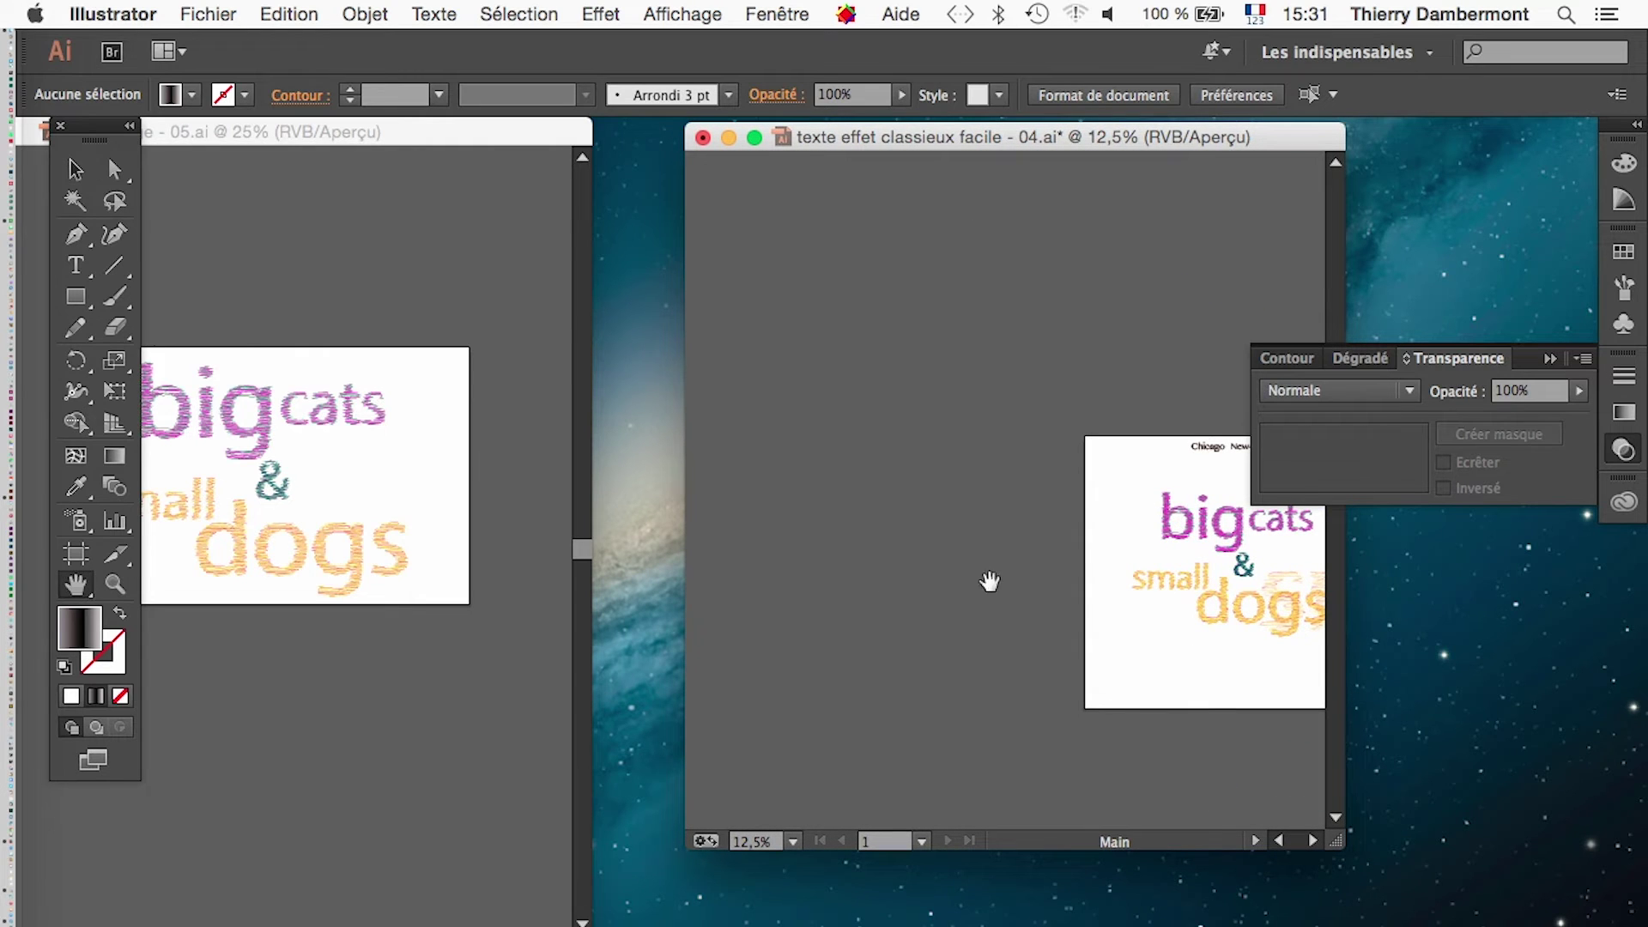
{"action": "left_click_drag", "start_coordinate": [985, 578], "coordinate": [798, 599]}
{"action": "left_click_drag", "start_coordinate": [1030, 644], "coordinate": [984, 608]}
{"action": "scroll", "coordinate": [1170, 625], "scroll_direction": "down", "scroll_amount": 1}
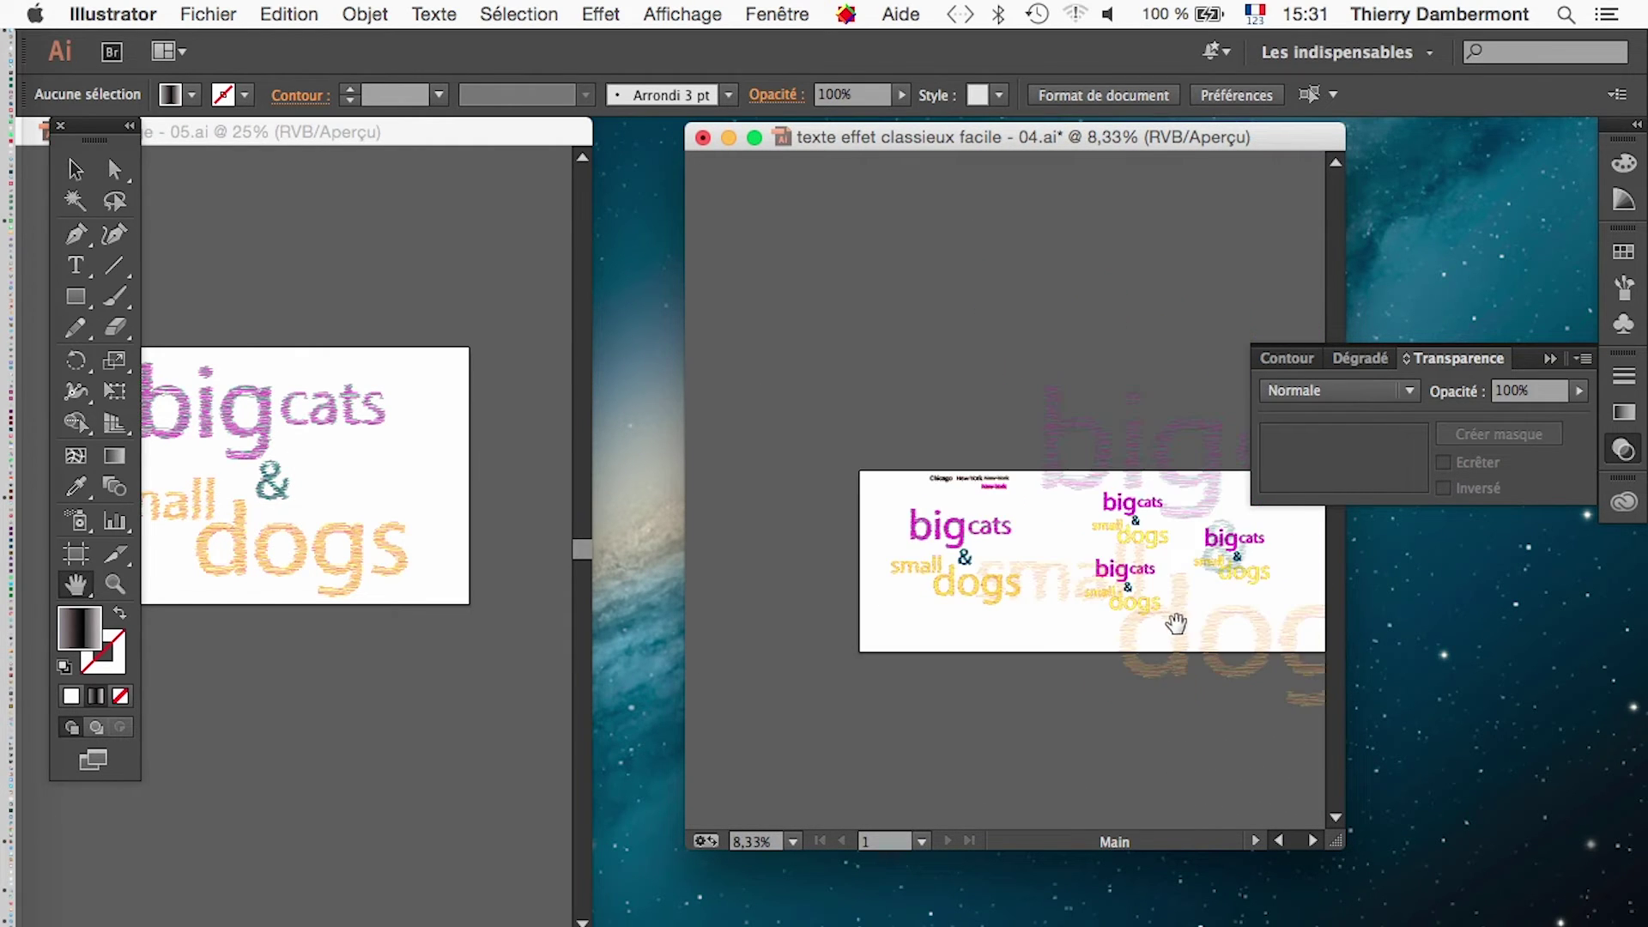
{"action": "left_click_drag", "start_coordinate": [1337, 843], "coordinate": [1639, 910]}
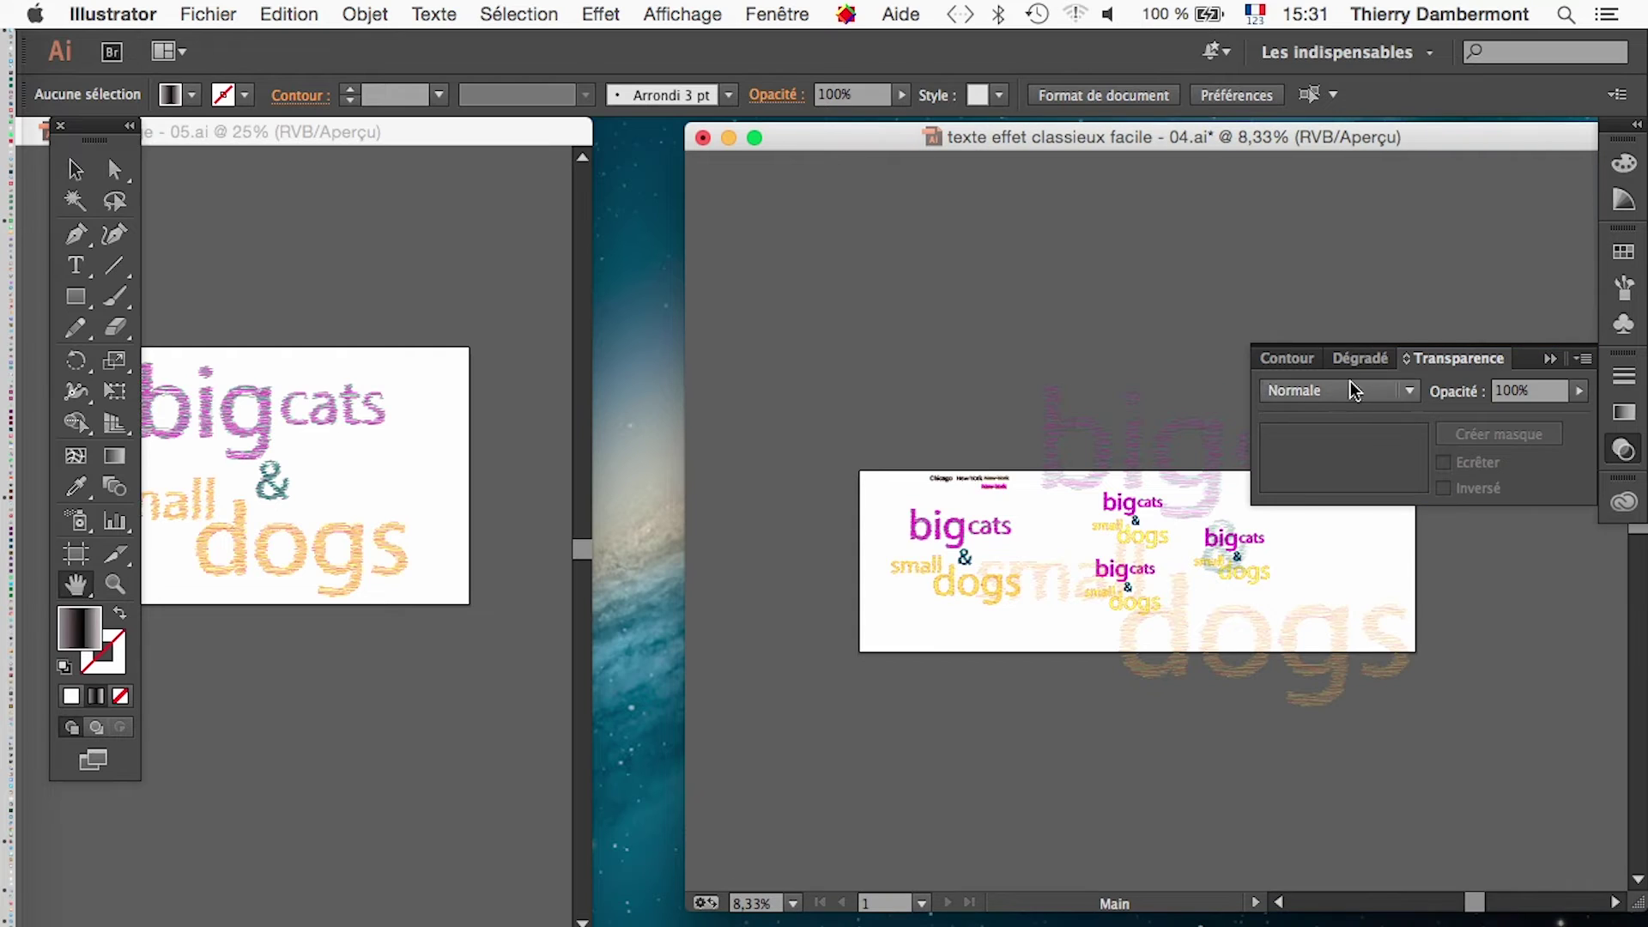
{"action": "left_click", "coordinate": [1550, 359]}
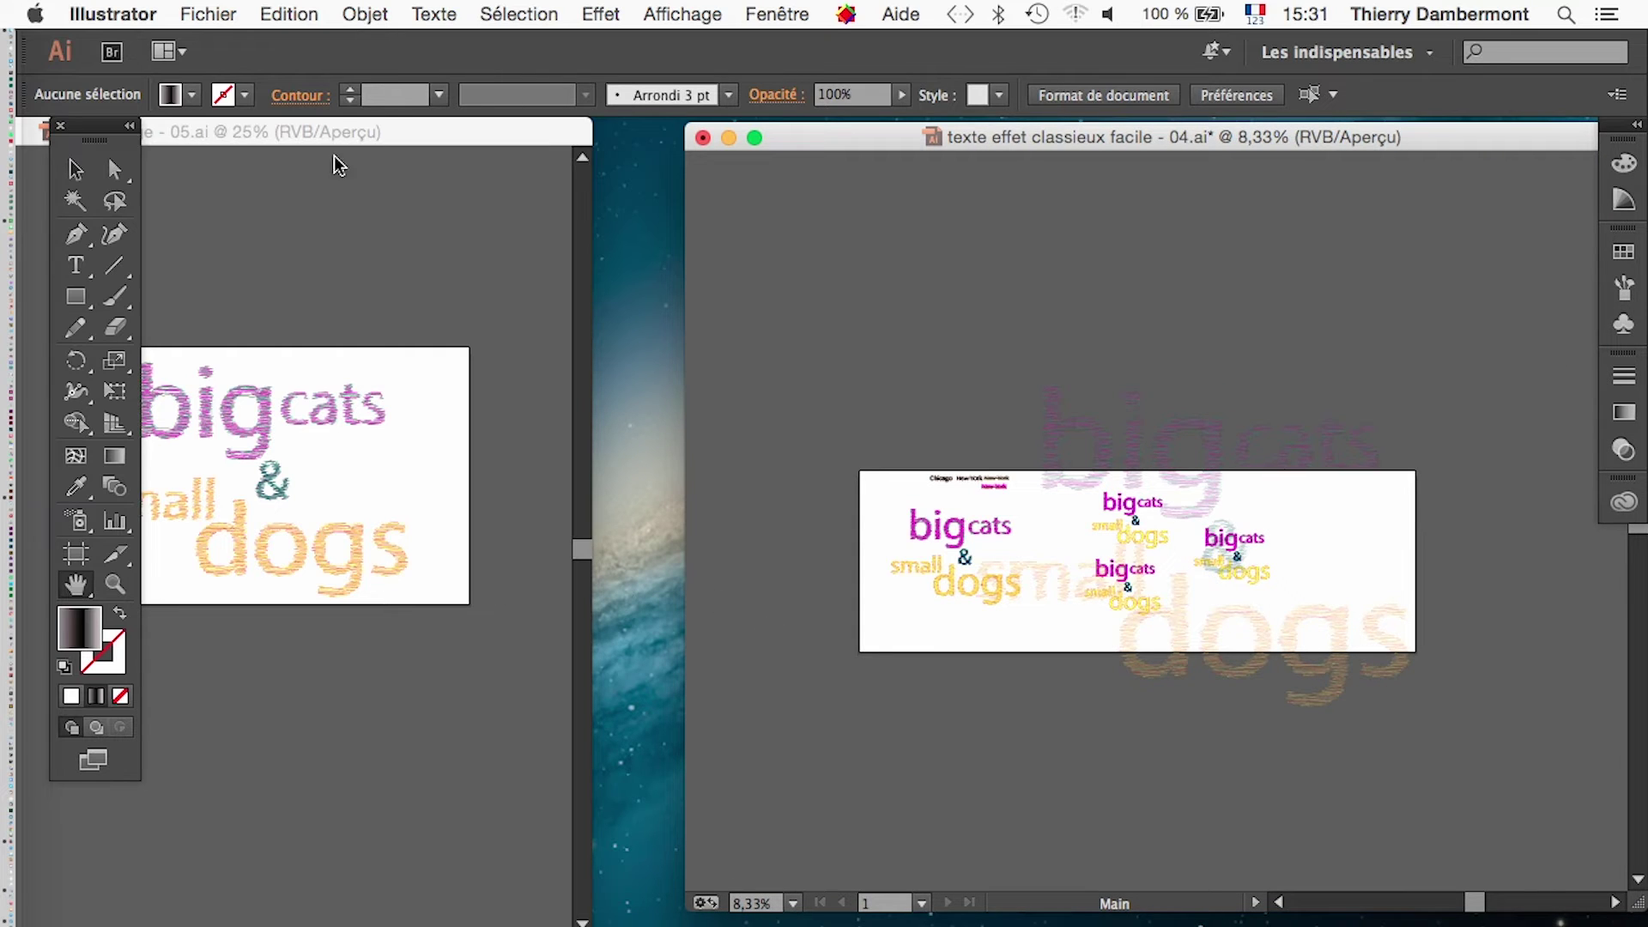
Widen the griffonnage - 05.ai window and reposition its view so that all the lettering clears the tools.
{"action": "left_click", "coordinate": [329, 130]}
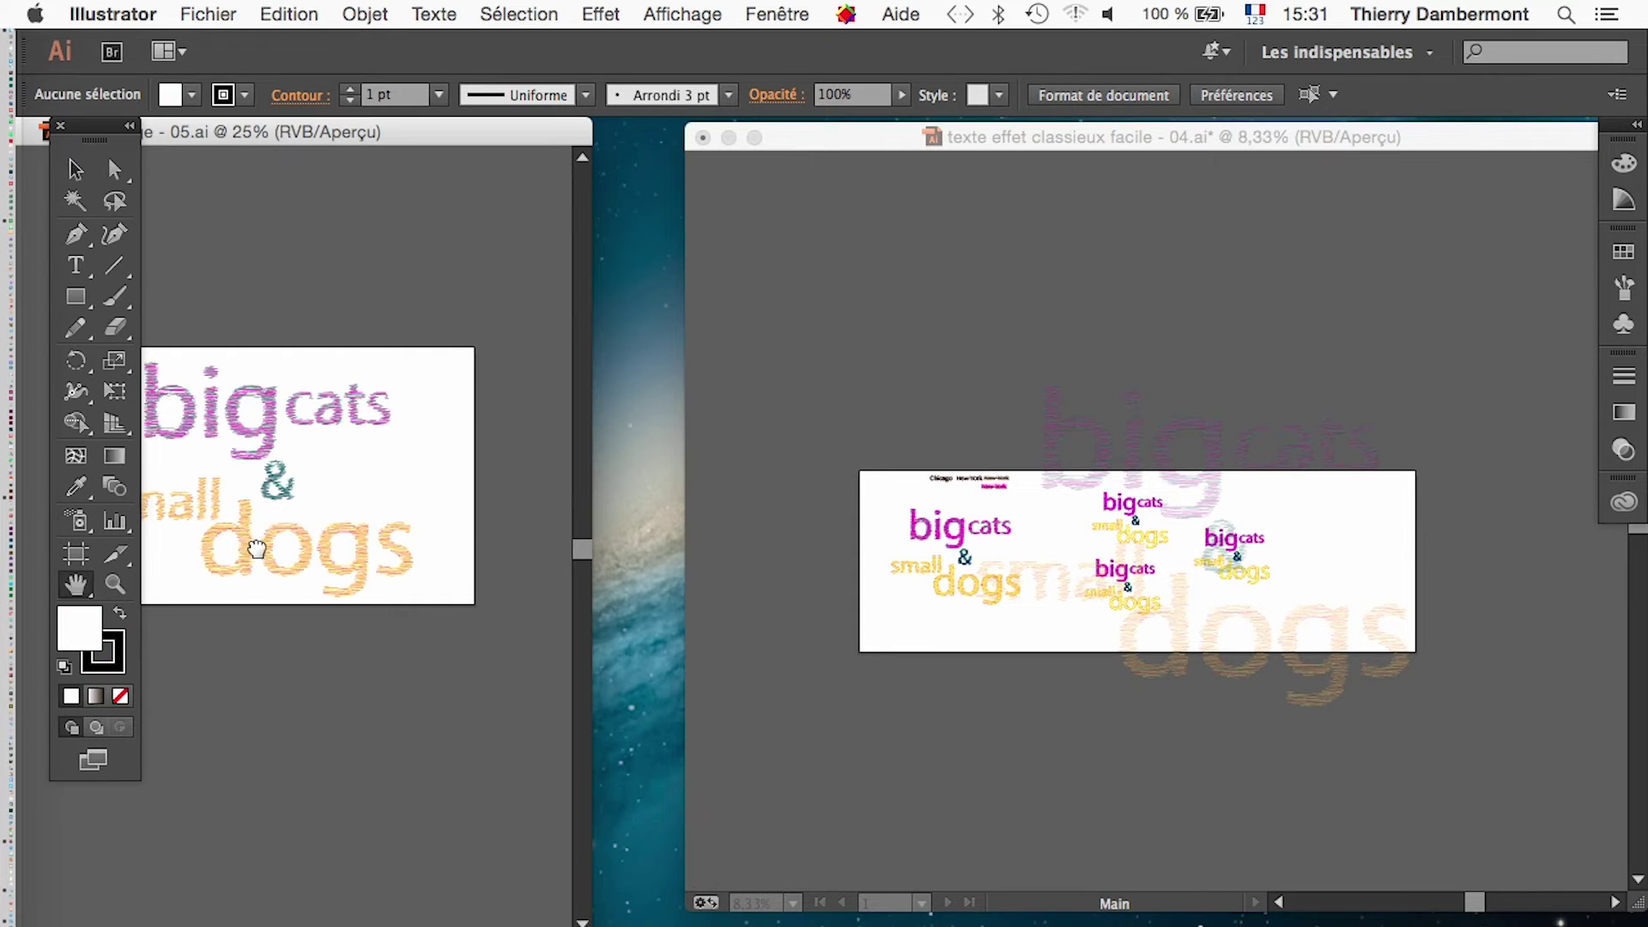
{"action": "left_click_drag", "start_coordinate": [251, 544], "coordinate": [335, 544]}
{"action": "left_click_drag", "start_coordinate": [589, 922], "coordinate": [676, 922]}
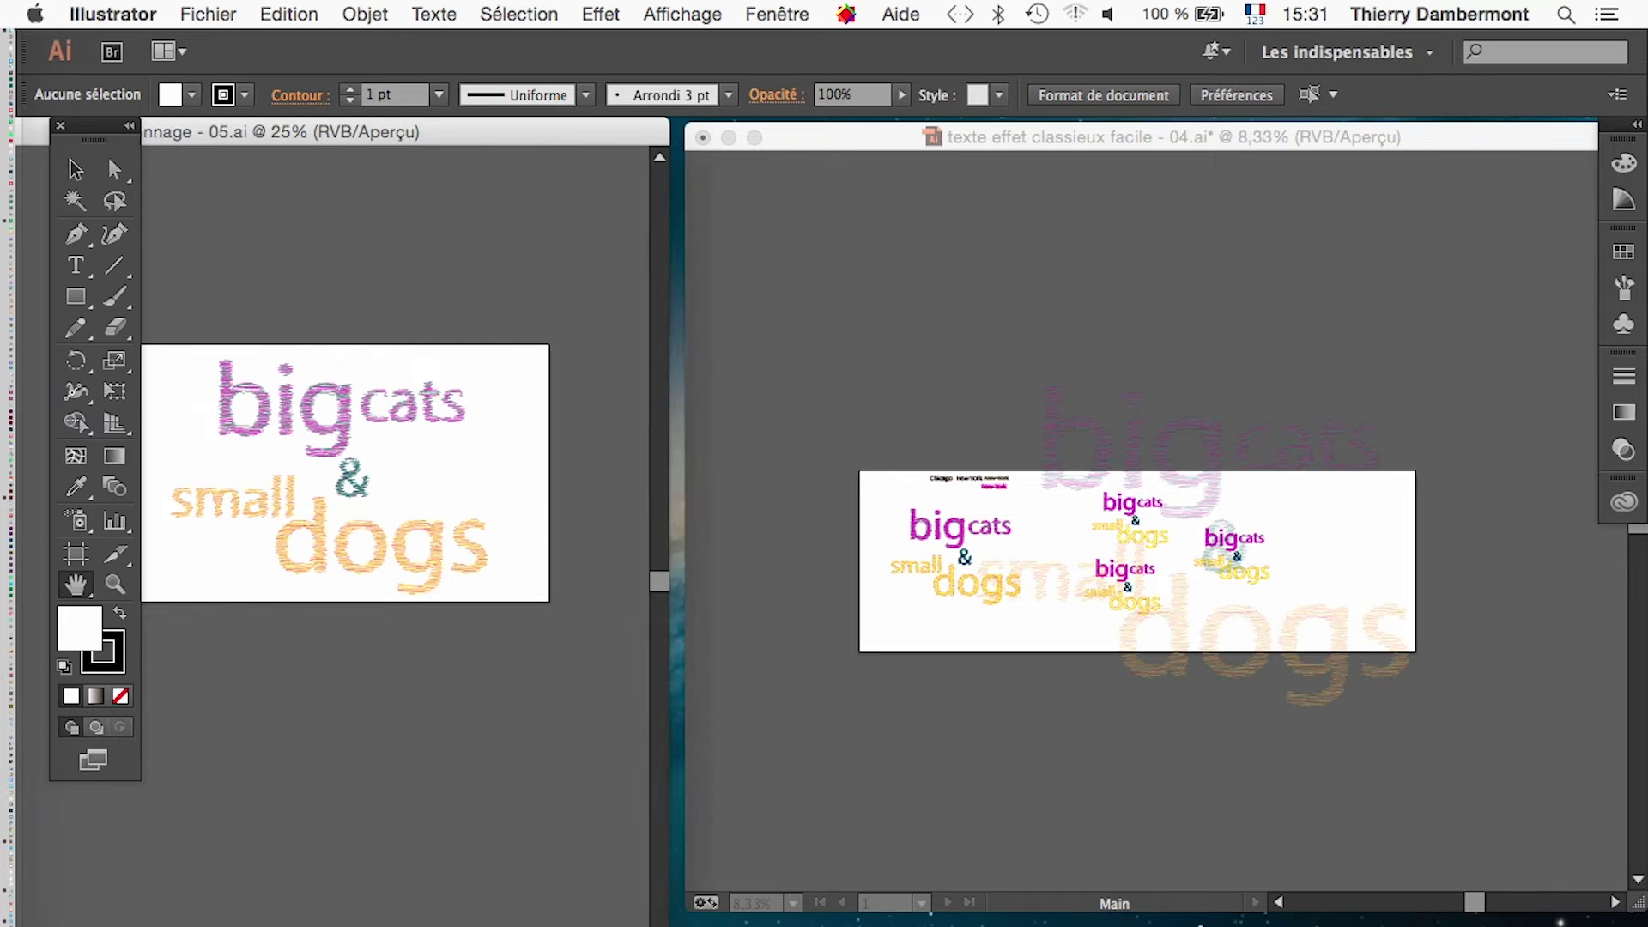
Change the word "dogs" to "legs" in griffonnage - 05.ai, deselect the text, and save the file.
{"action": "left_click", "coordinate": [69, 282]}
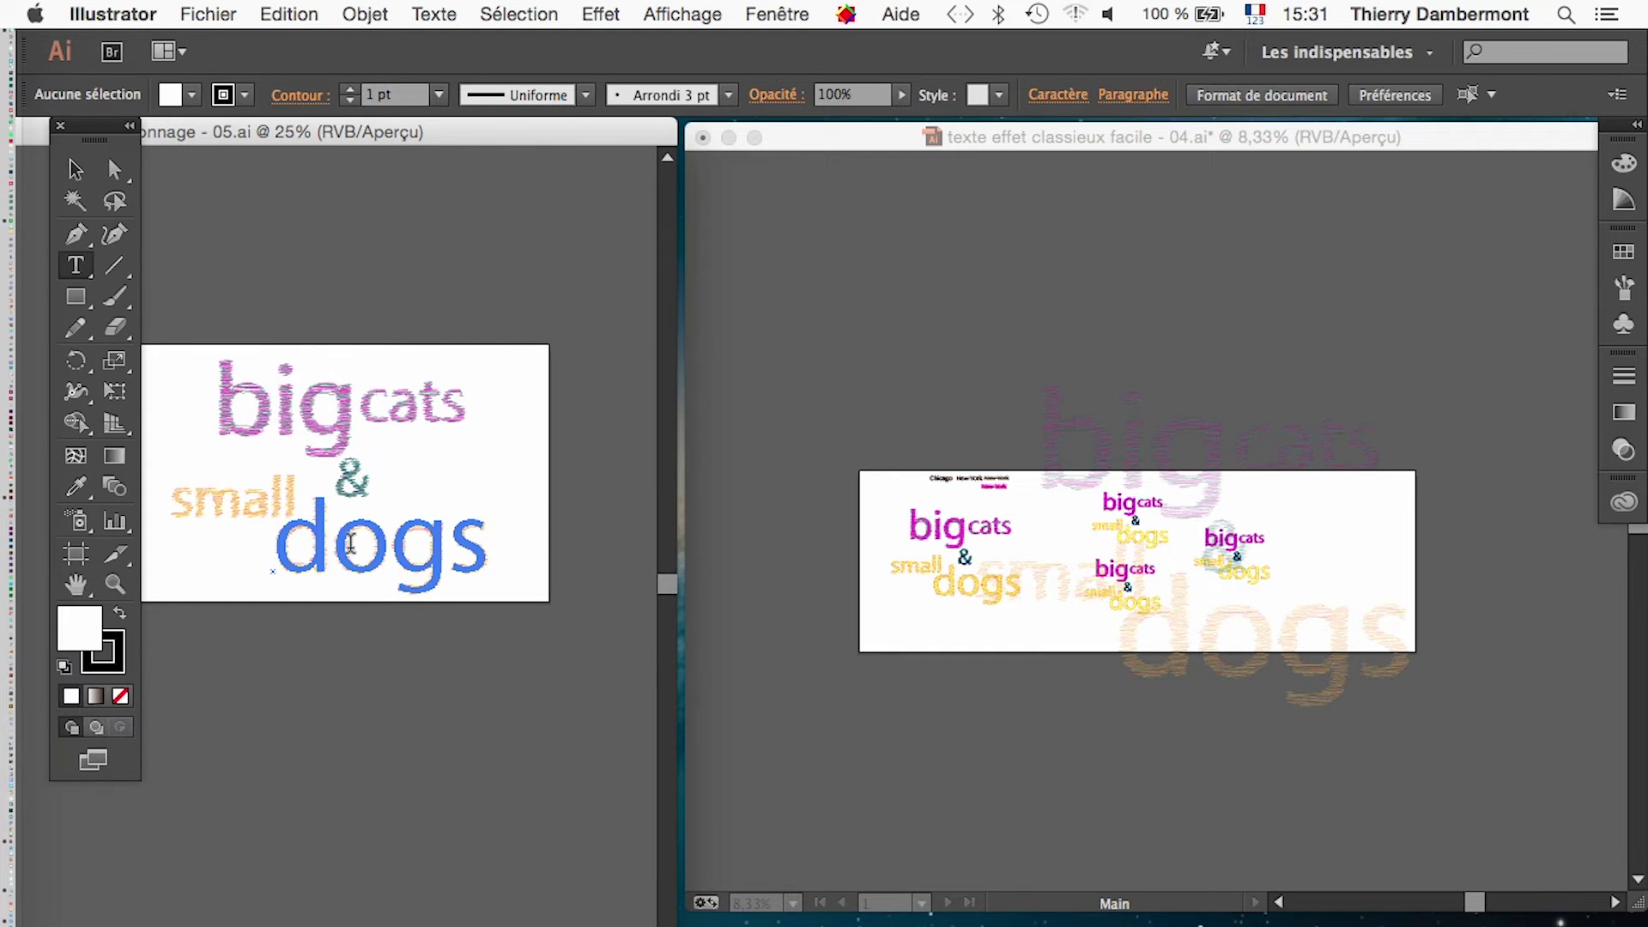
{"action": "left_click_drag", "start_coordinate": [277, 549], "coordinate": [455, 550]}
{"action": "type", "text": "leg"}
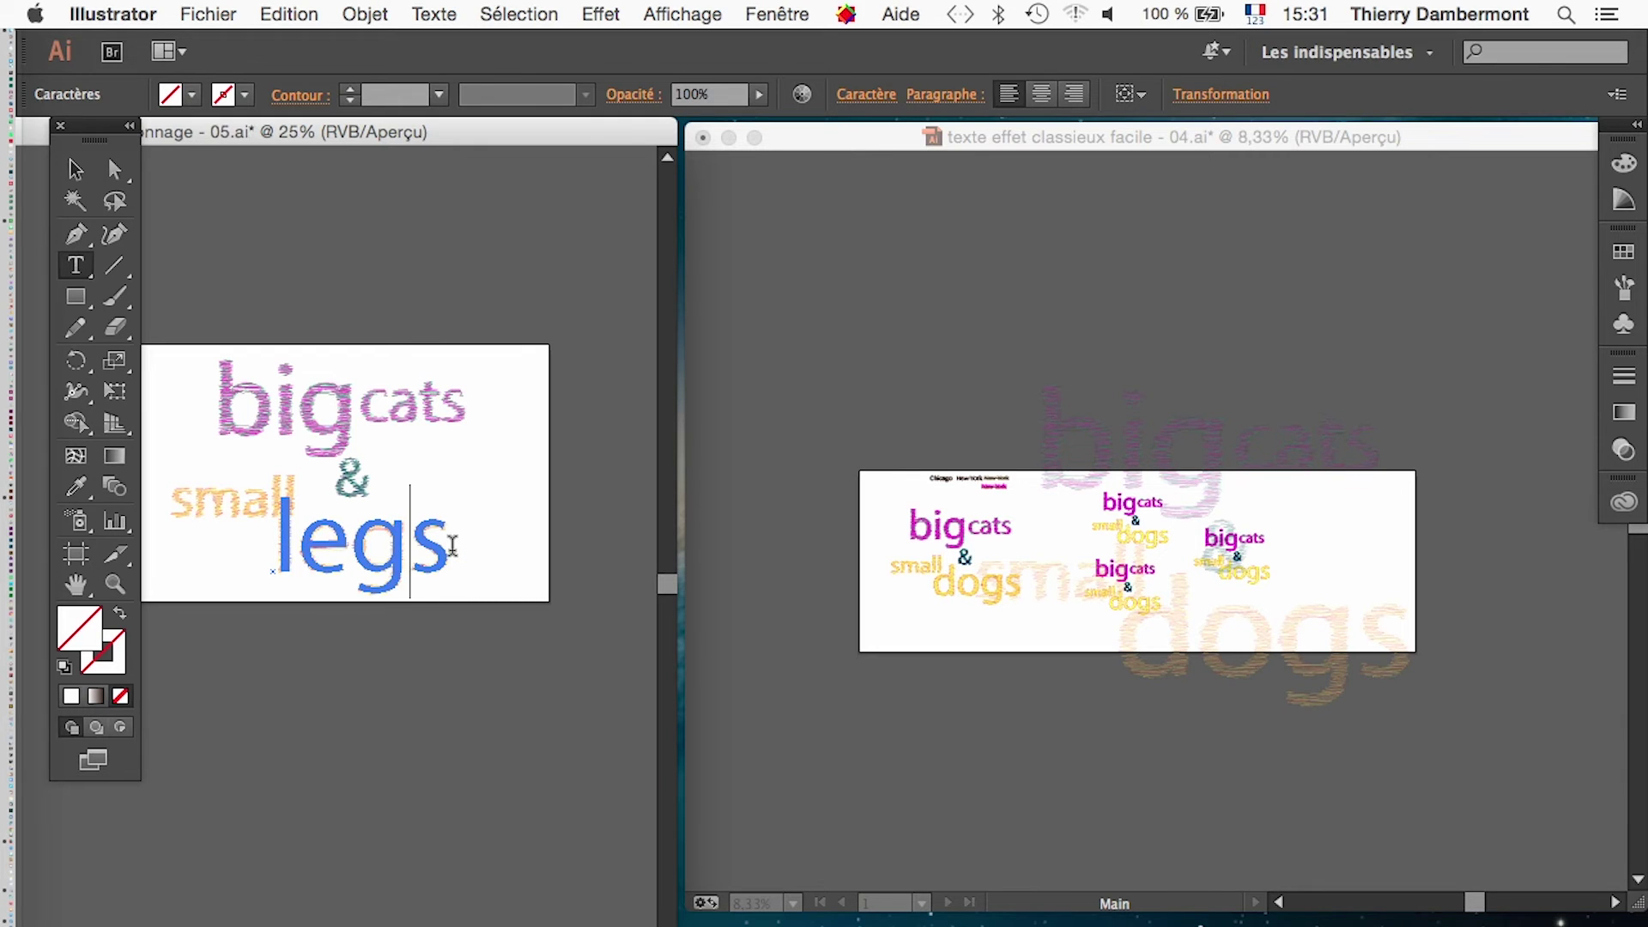
{"action": "key", "text": "Escape"}
{"action": "left_click", "coordinate": [335, 817]}
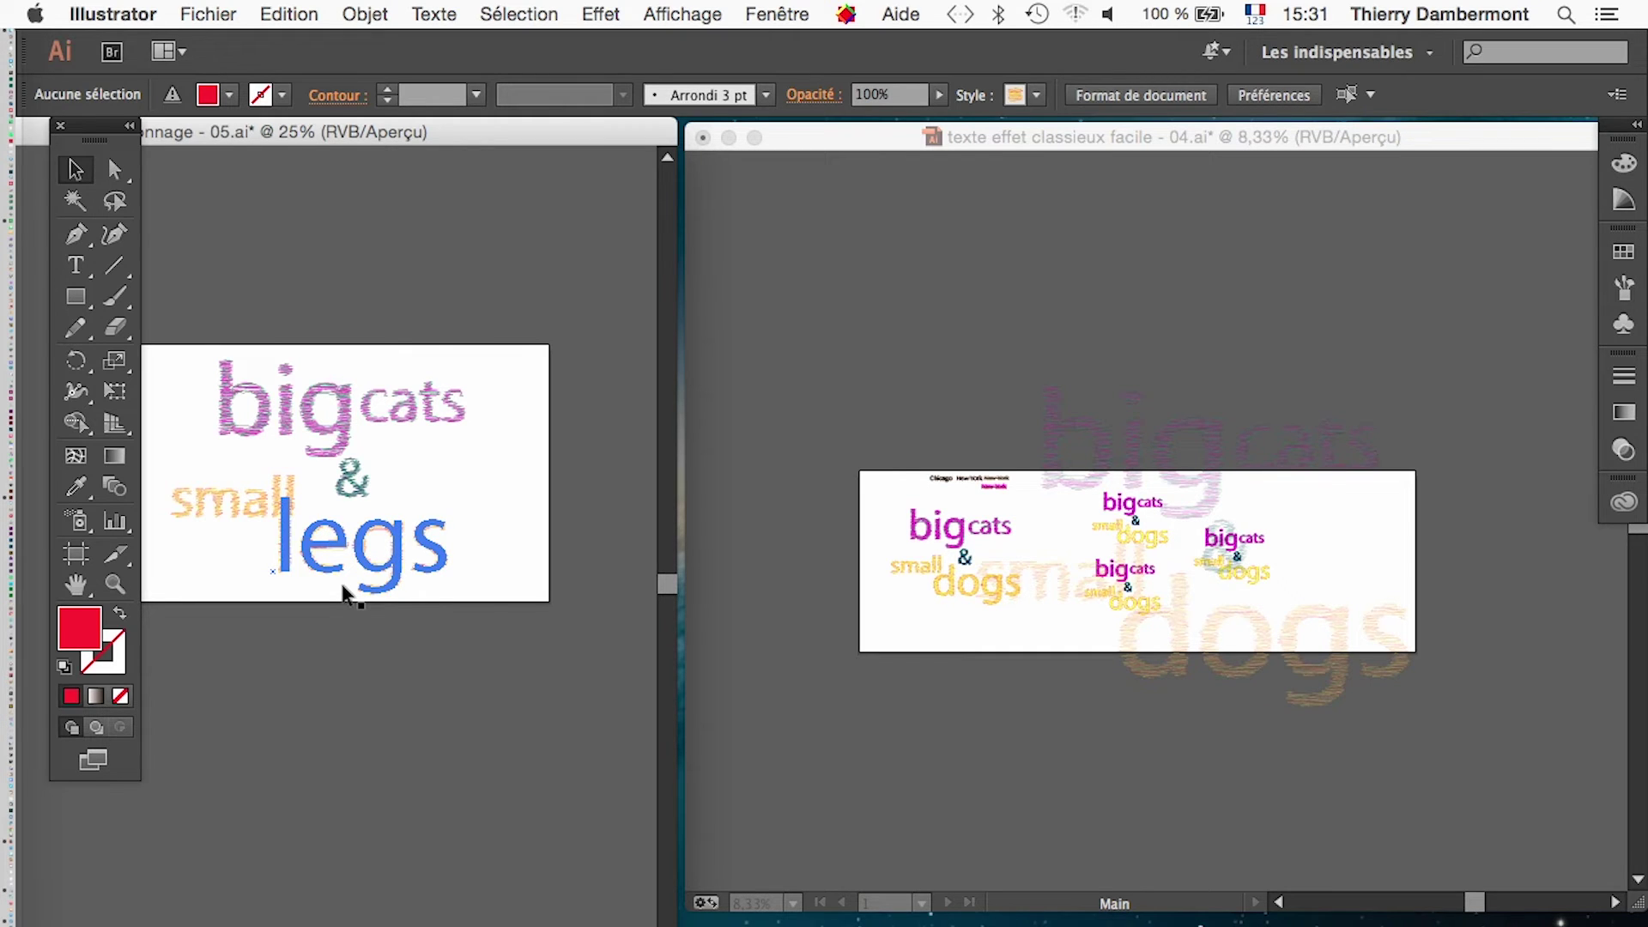
{"action": "left_click", "coordinate": [206, 13]}
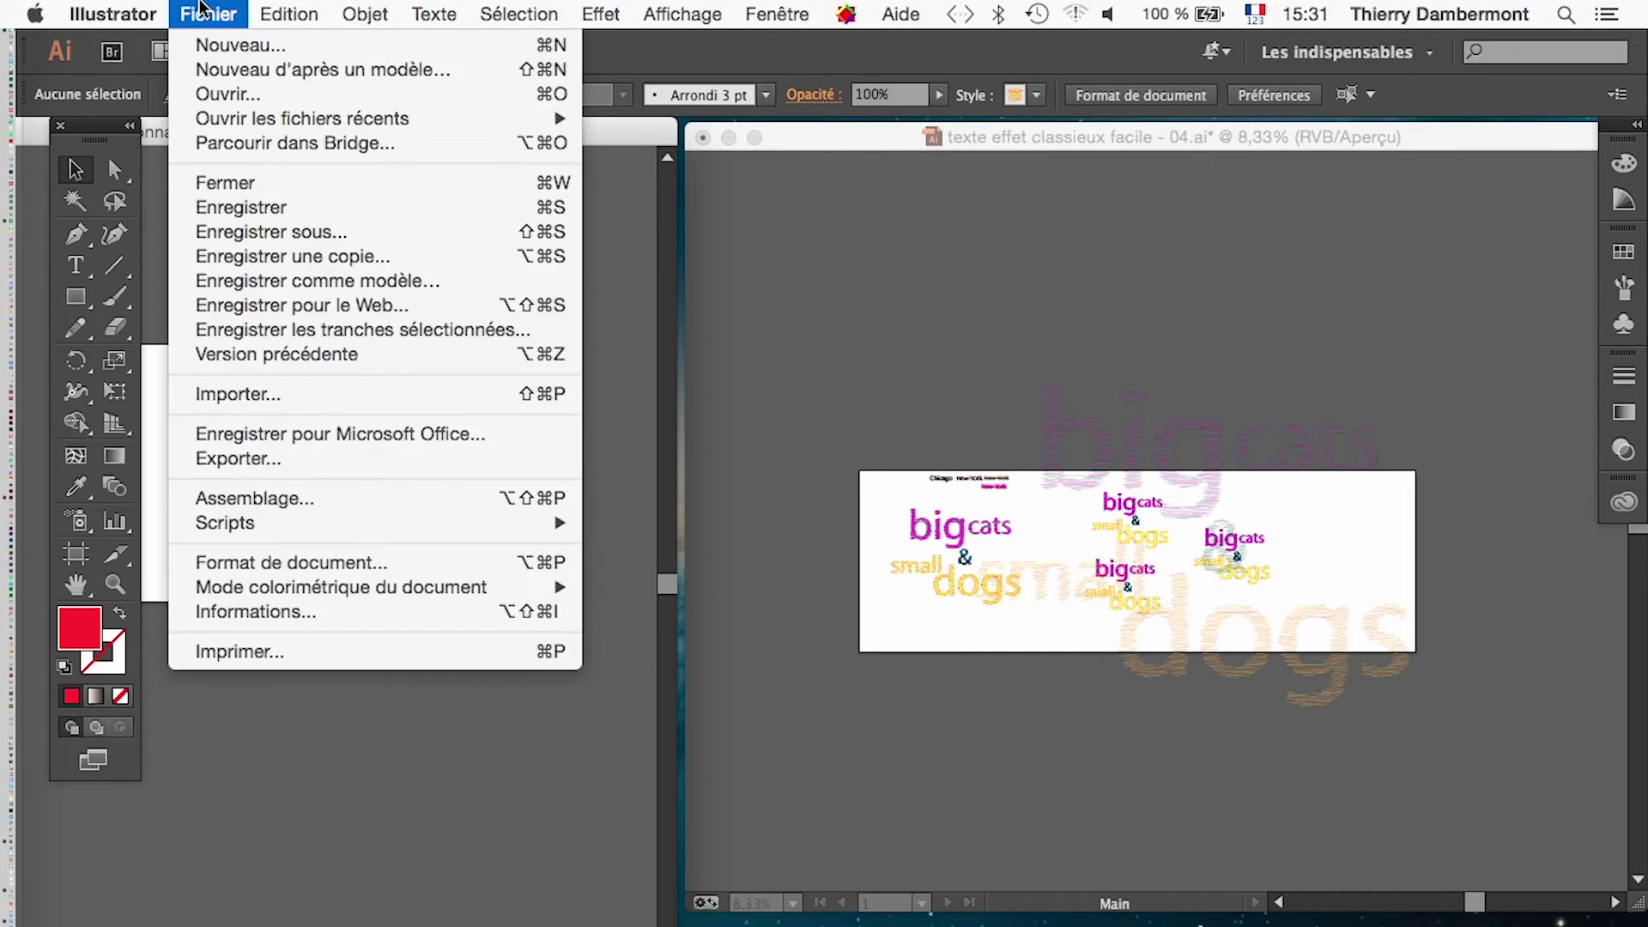
{"action": "left_click", "coordinate": [279, 209]}
Return to texte effet classieux facile - 04.ai, show the Links panel, and reposition and lengthen it to list every link.
{"action": "left_click", "coordinate": [870, 144]}
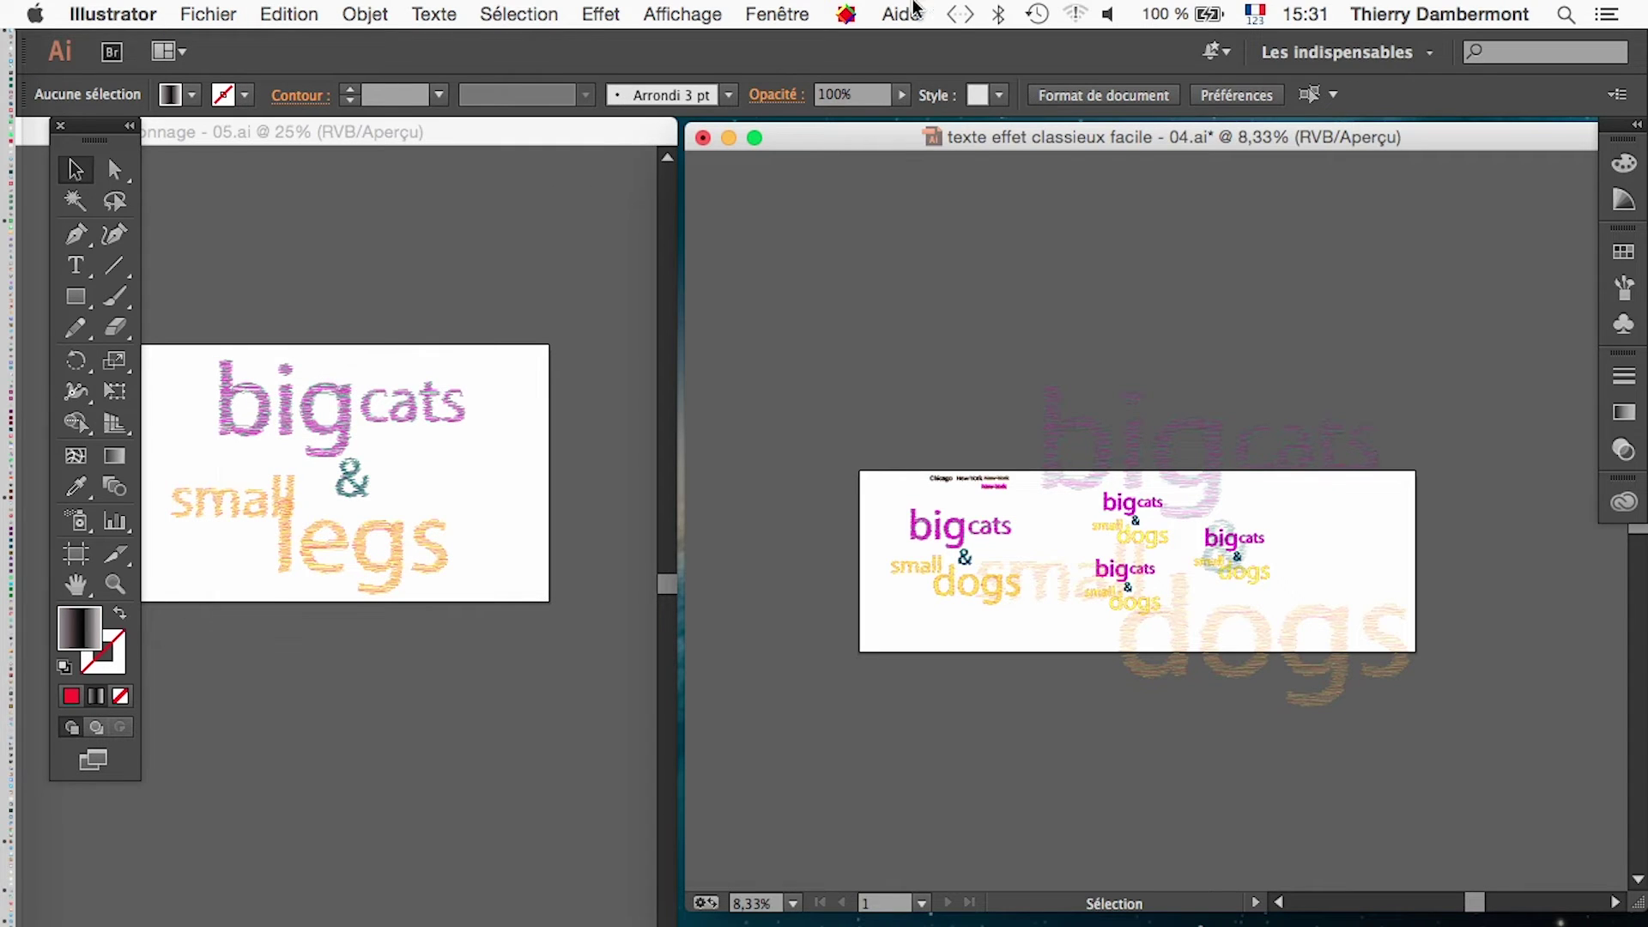
{"action": "left_click", "coordinate": [777, 14]}
{"action": "left_click", "coordinate": [855, 659]}
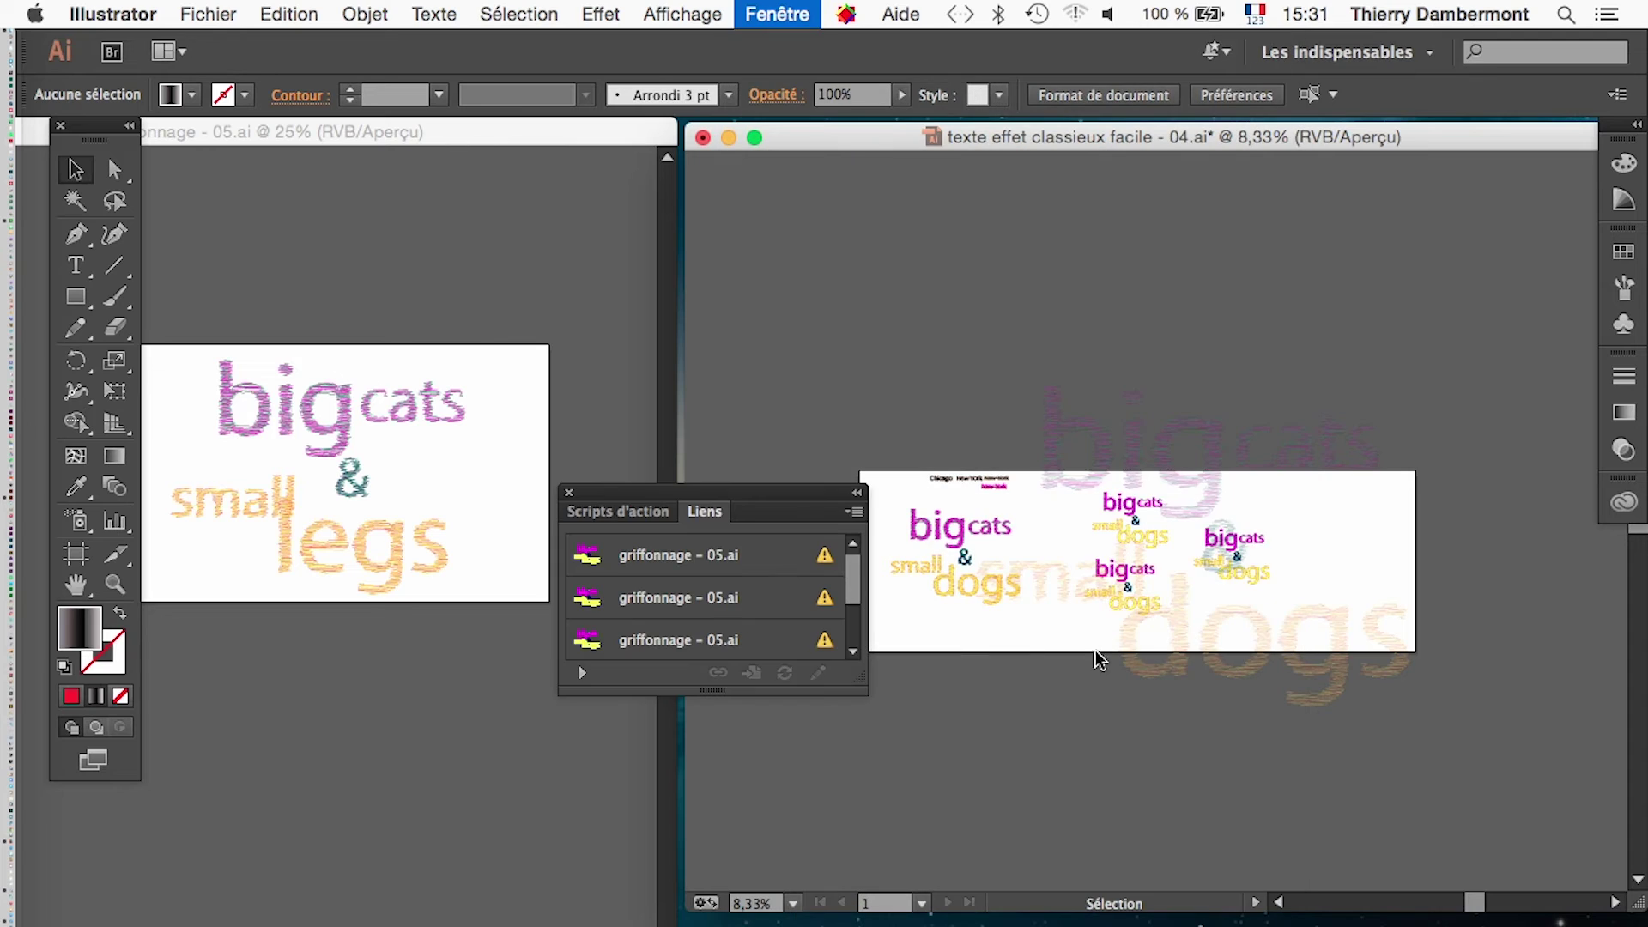
{"action": "left_click_drag", "start_coordinate": [791, 504], "coordinate": [772, 308]}
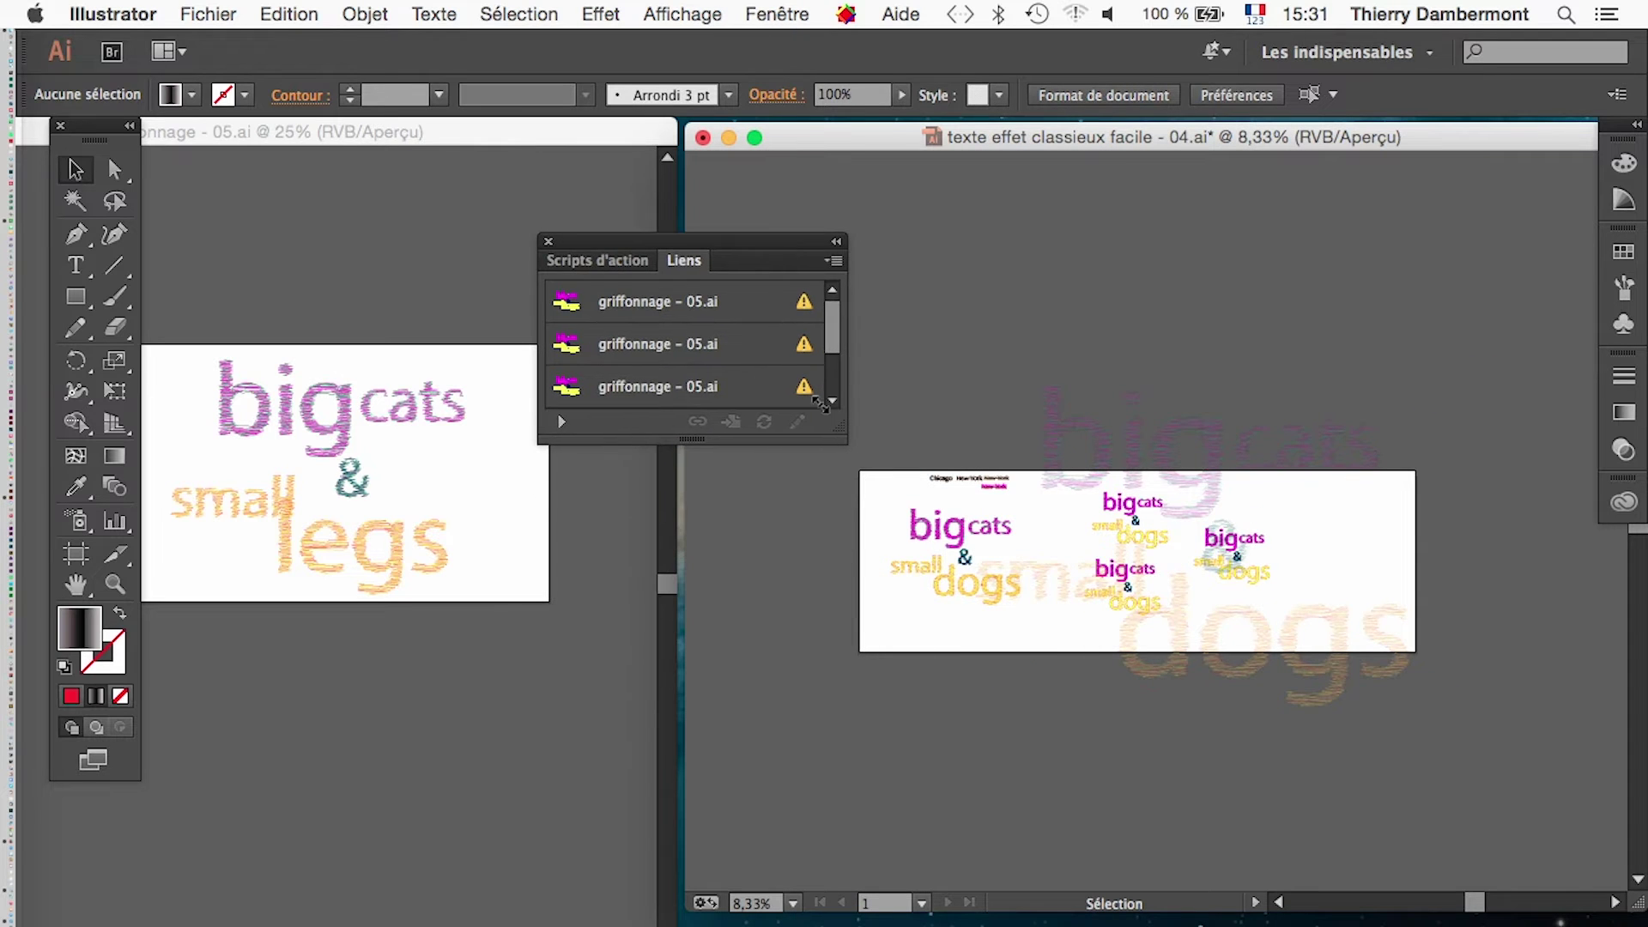
{"action": "left_click_drag", "start_coordinate": [839, 434], "coordinate": [831, 788]}
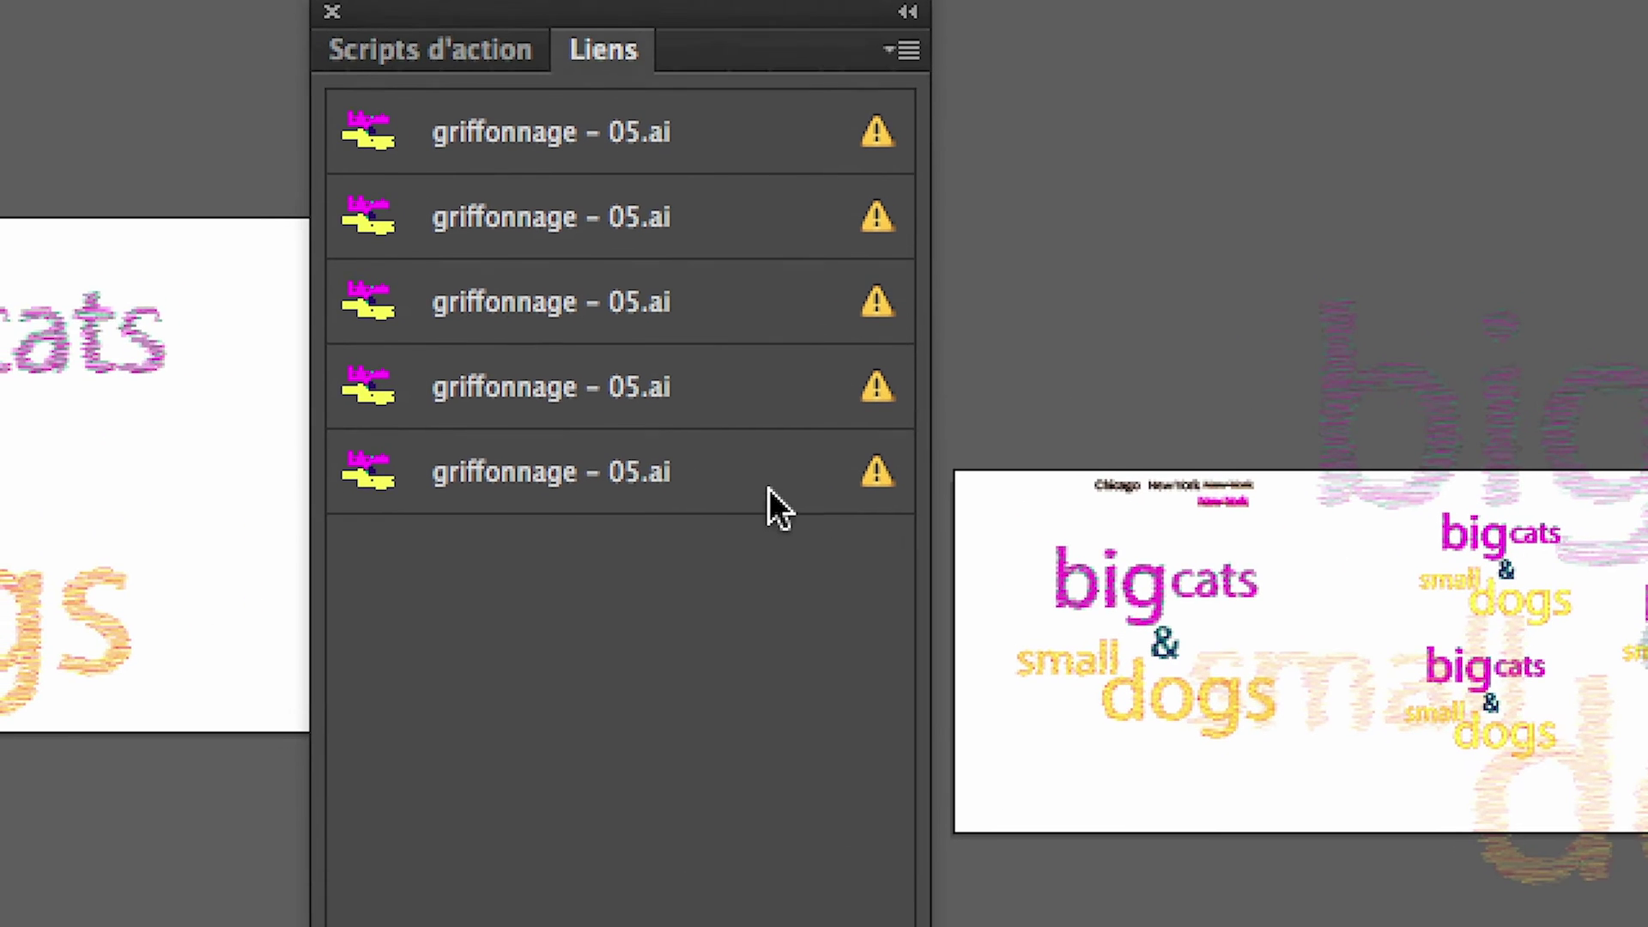
Update all griffonnage - 05.ai links in texte effet classieux facile - 04.ai, and shorten and reposition the Links panel.
{"action": "left_click", "coordinate": [762, 433]}
{"action": "left_click", "coordinate": [765, 105], "text": "shift"}
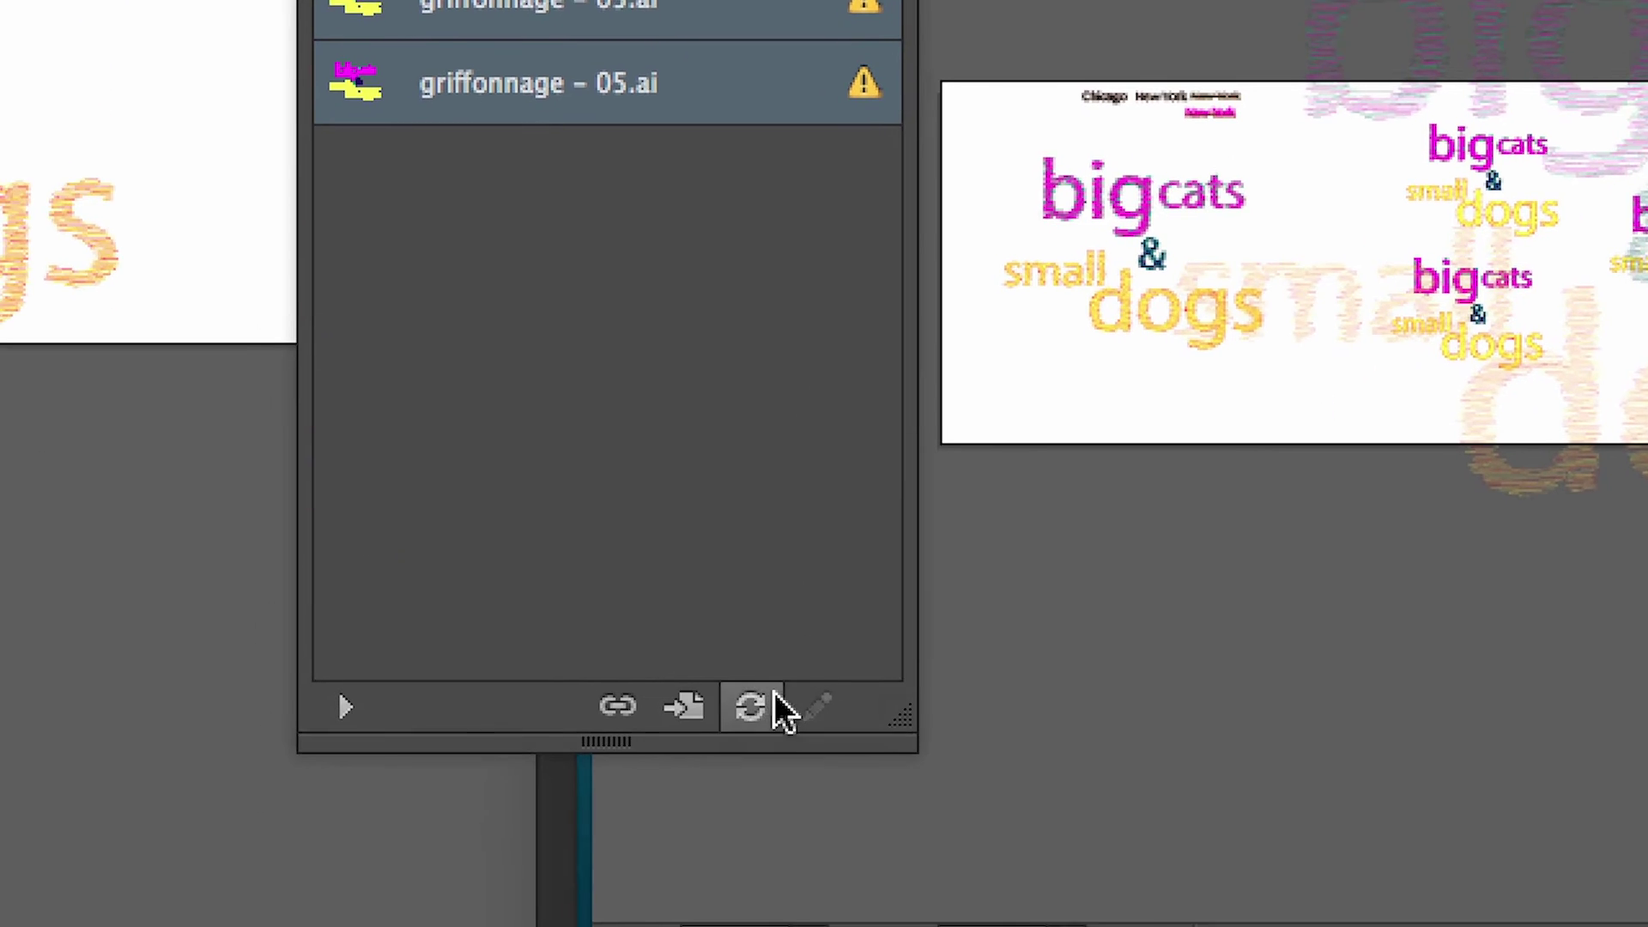
{"action": "left_click", "coordinate": [707, 888]}
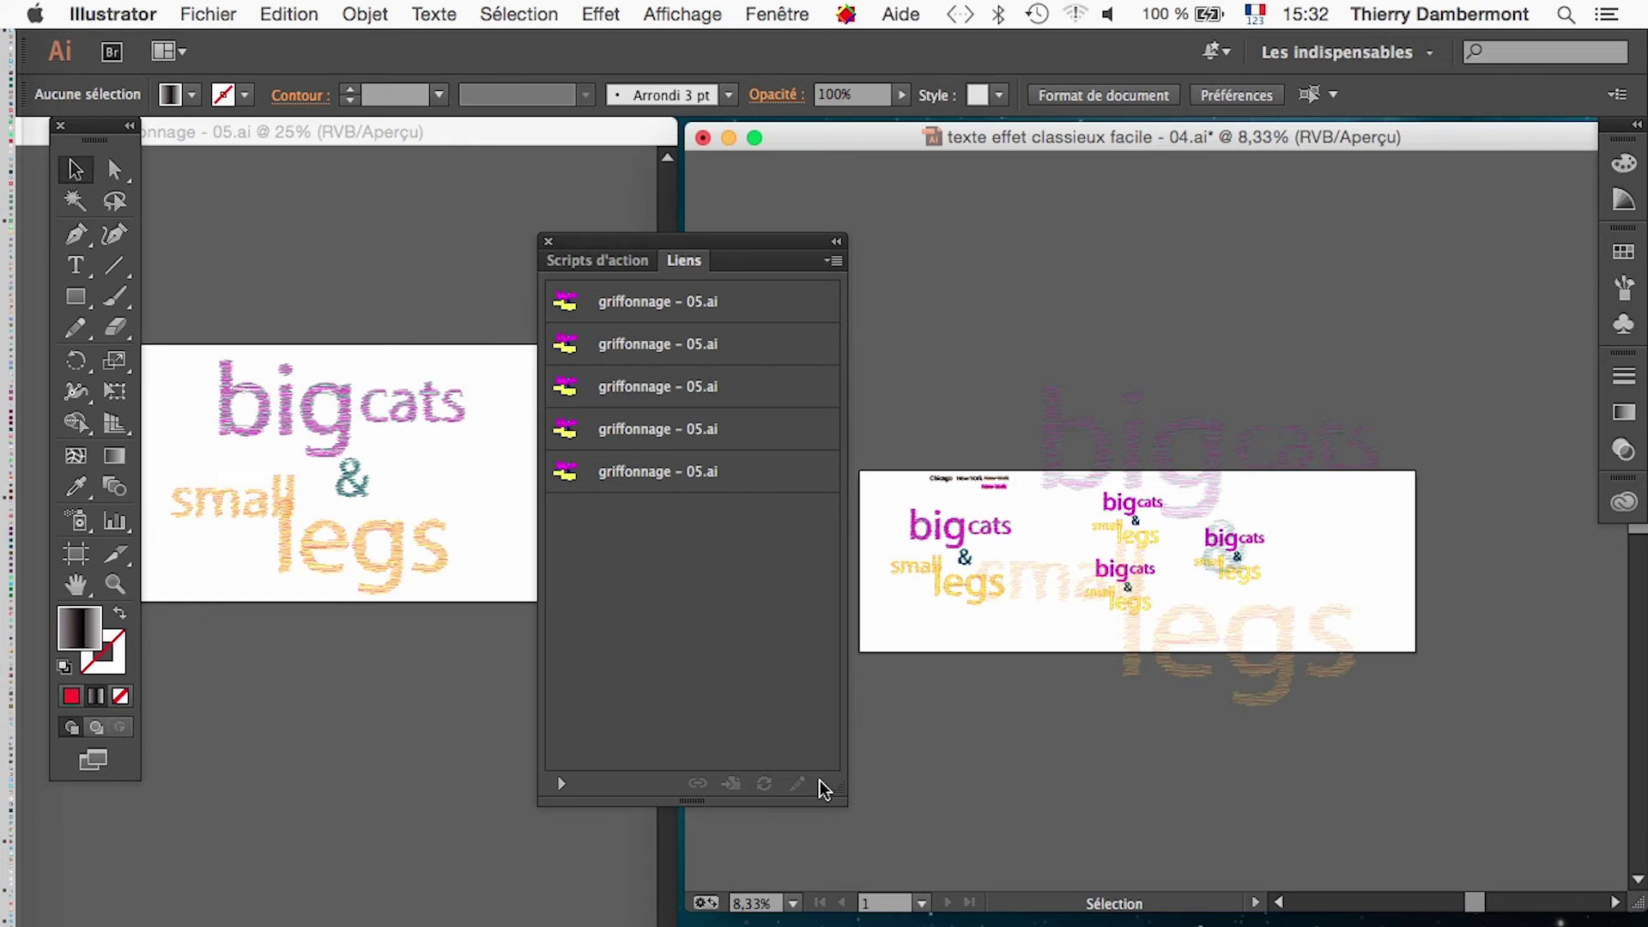
{"action": "left_click_drag", "start_coordinate": [837, 790], "coordinate": [750, 568]}
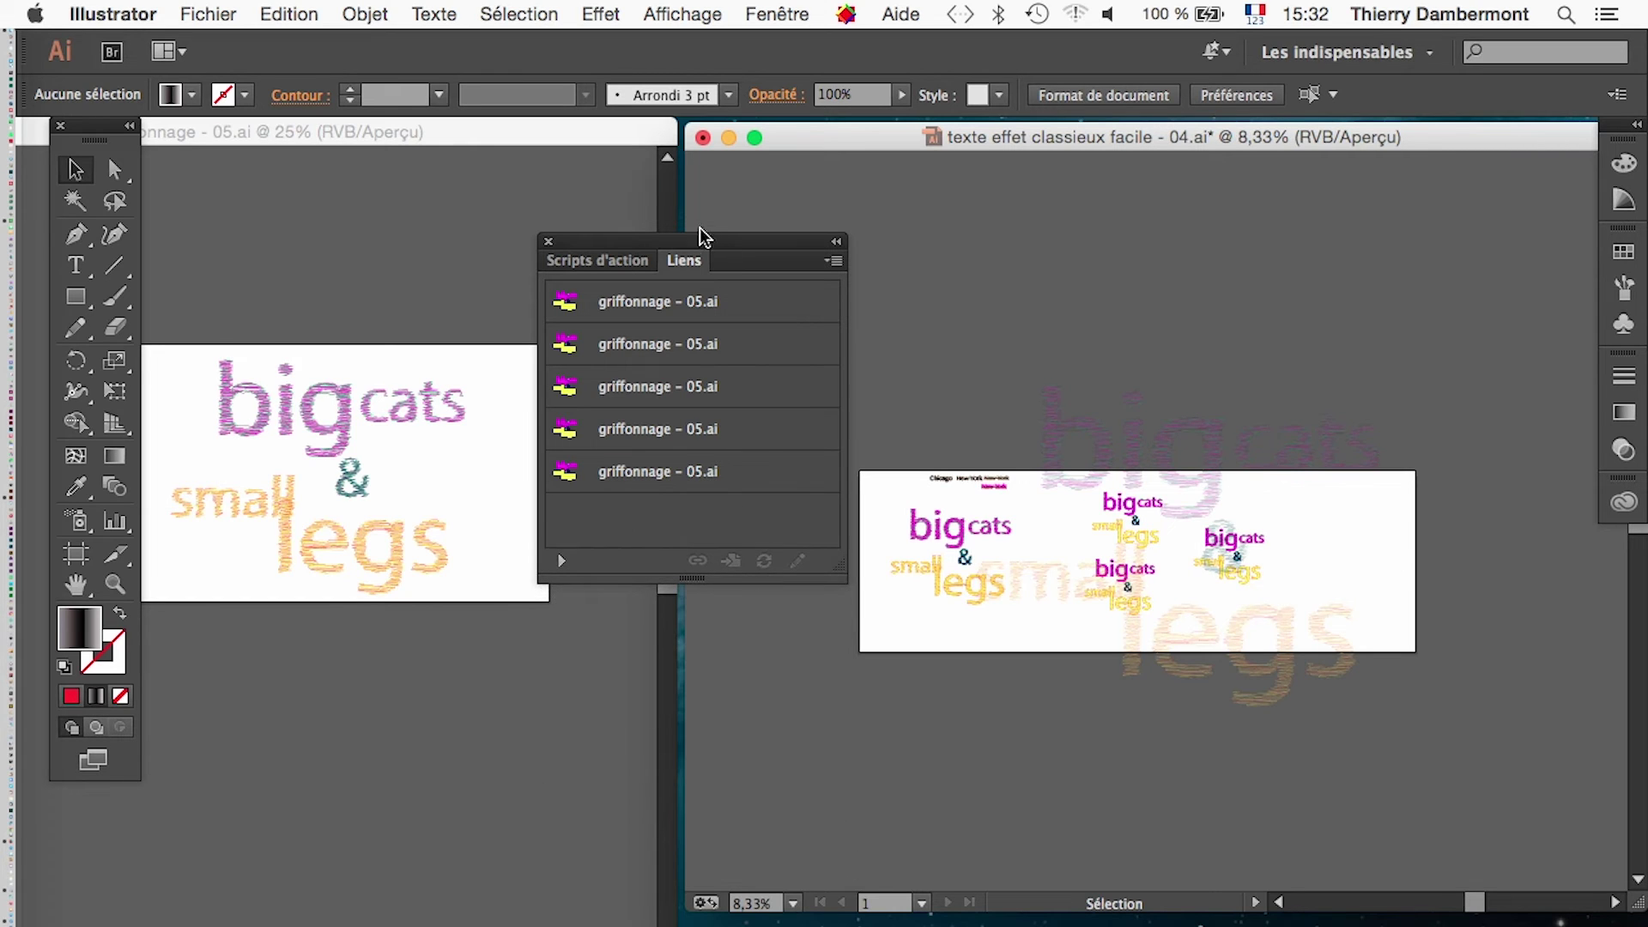
{"action": "left_click_drag", "start_coordinate": [706, 260], "coordinate": [676, 509]}
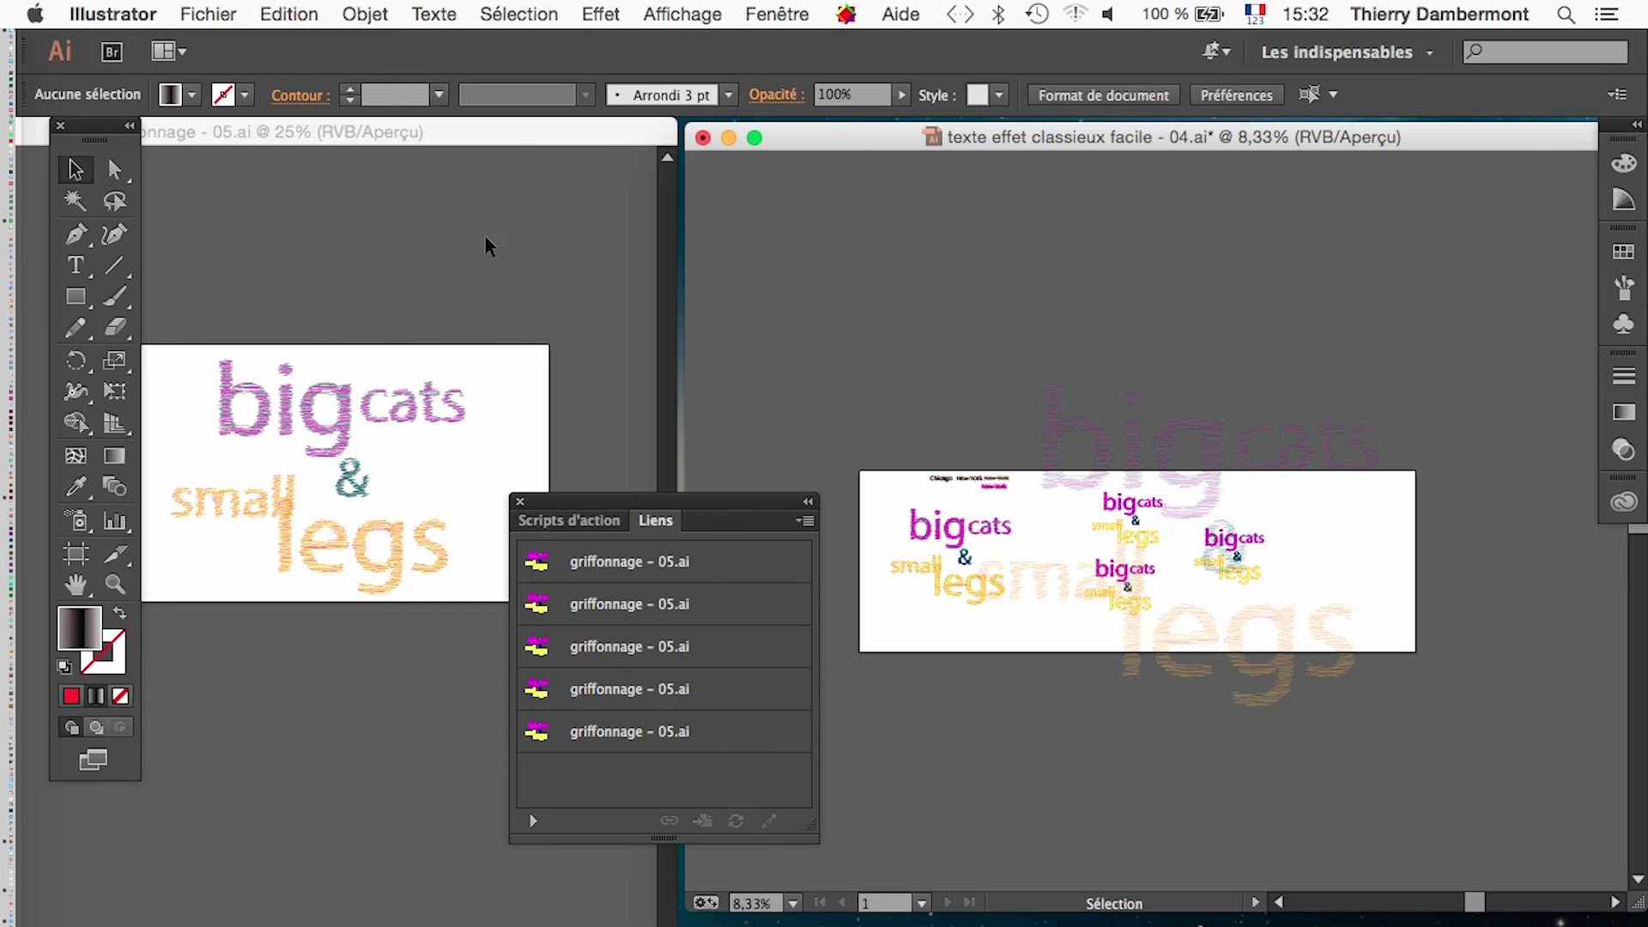
In griffonnage - 05.ai, move the Links panel out of the way, shift the word "legs" slightly right, deselect it, and save the file.
{"action": "left_click", "coordinate": [446, 150]}
{"action": "left_click_drag", "start_coordinate": [596, 501], "coordinate": [743, 714]}
{"action": "left_click_drag", "start_coordinate": [348, 558], "coordinate": [398, 569]}
{"action": "left_click", "coordinate": [362, 739]}
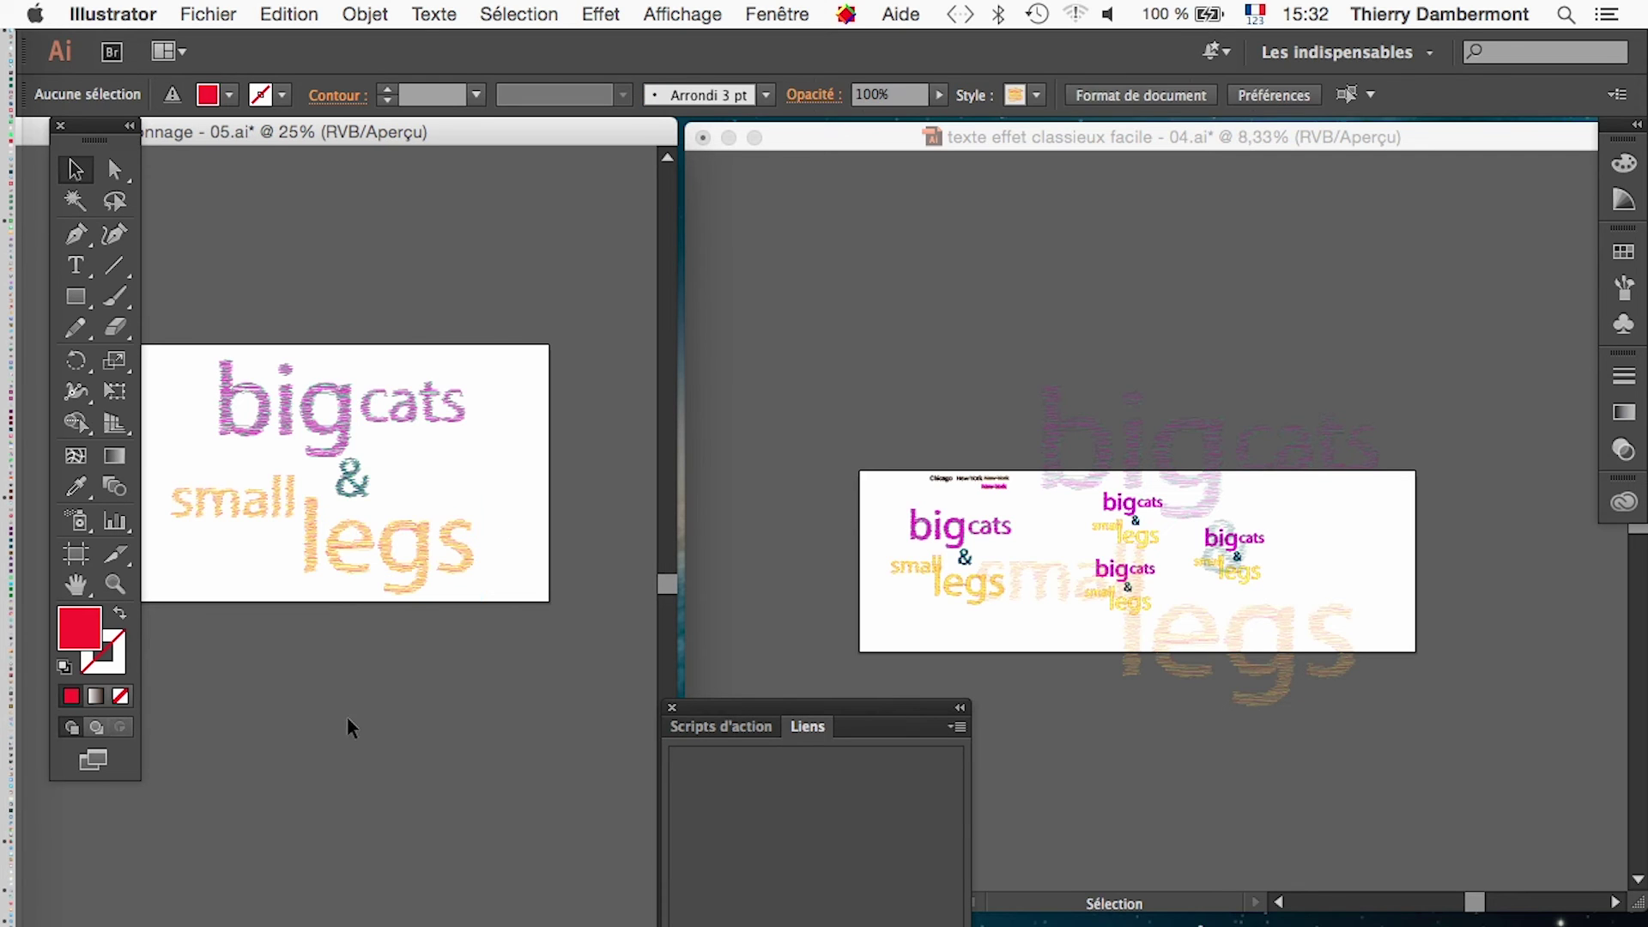
{"action": "left_click", "coordinate": [112, 14]}
{"action": "mouse_move", "coordinate": [209, 14]}
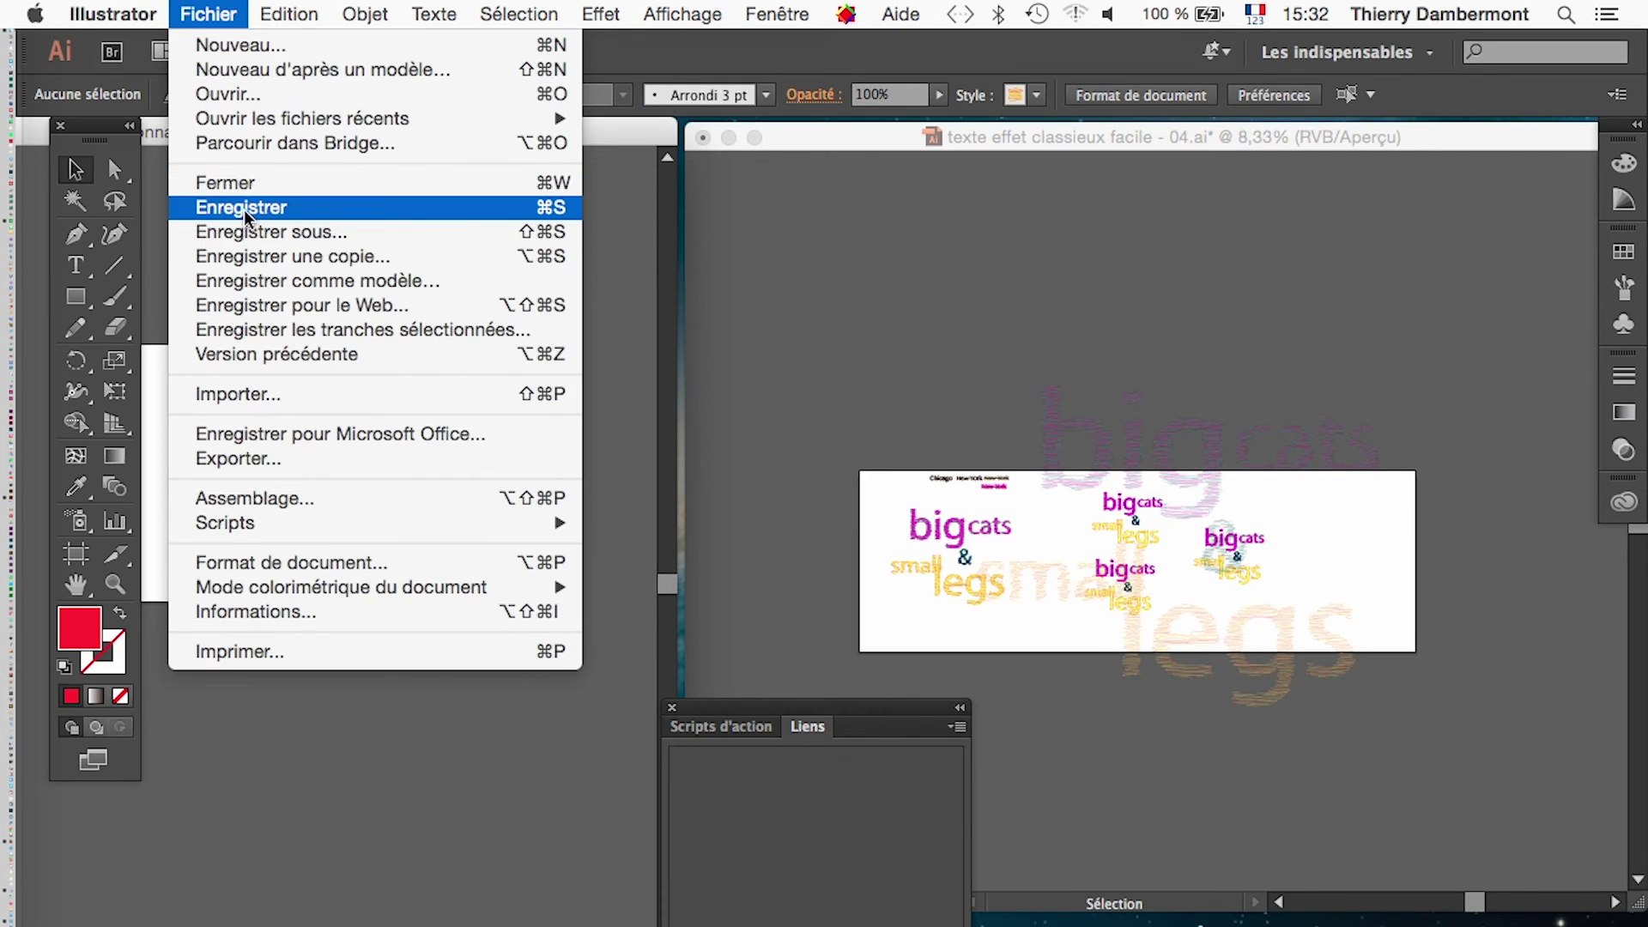
{"action": "left_click", "coordinate": [244, 210]}
Return to texte effet classieux facile - 04.ai, update all its griffonnage - 05.ai links, and move the Links panel so its whole list shows.
{"action": "left_click", "coordinate": [851, 137]}
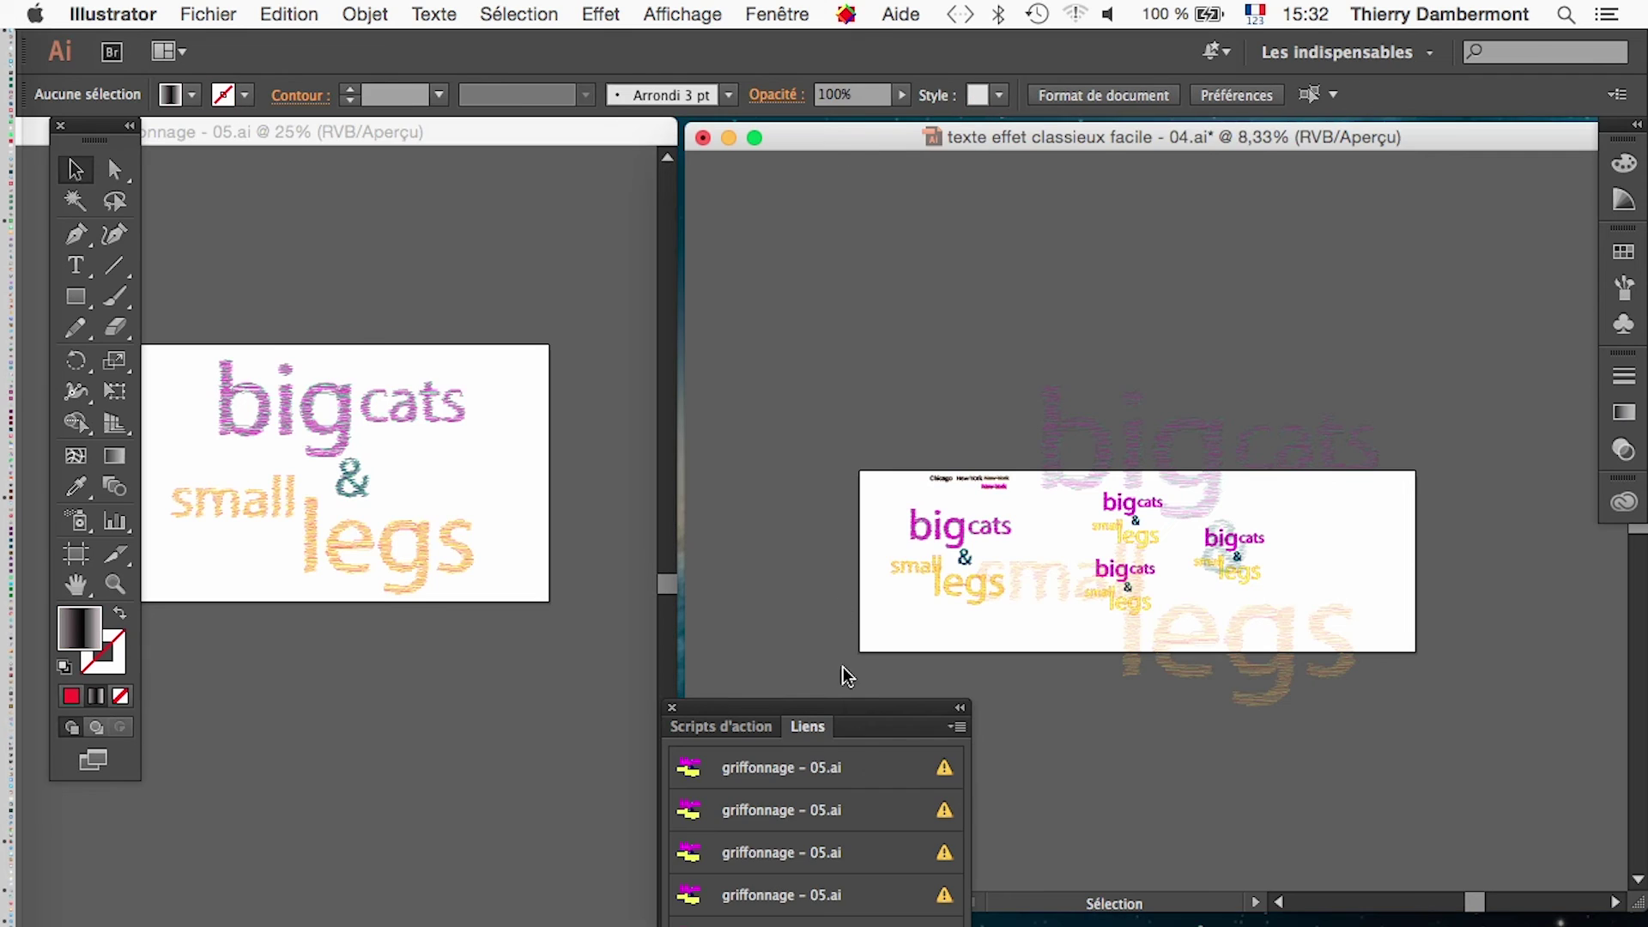
{"action": "left_click", "coordinate": [854, 768]}
{"action": "left_click", "coordinate": [858, 917], "text": "shift"}
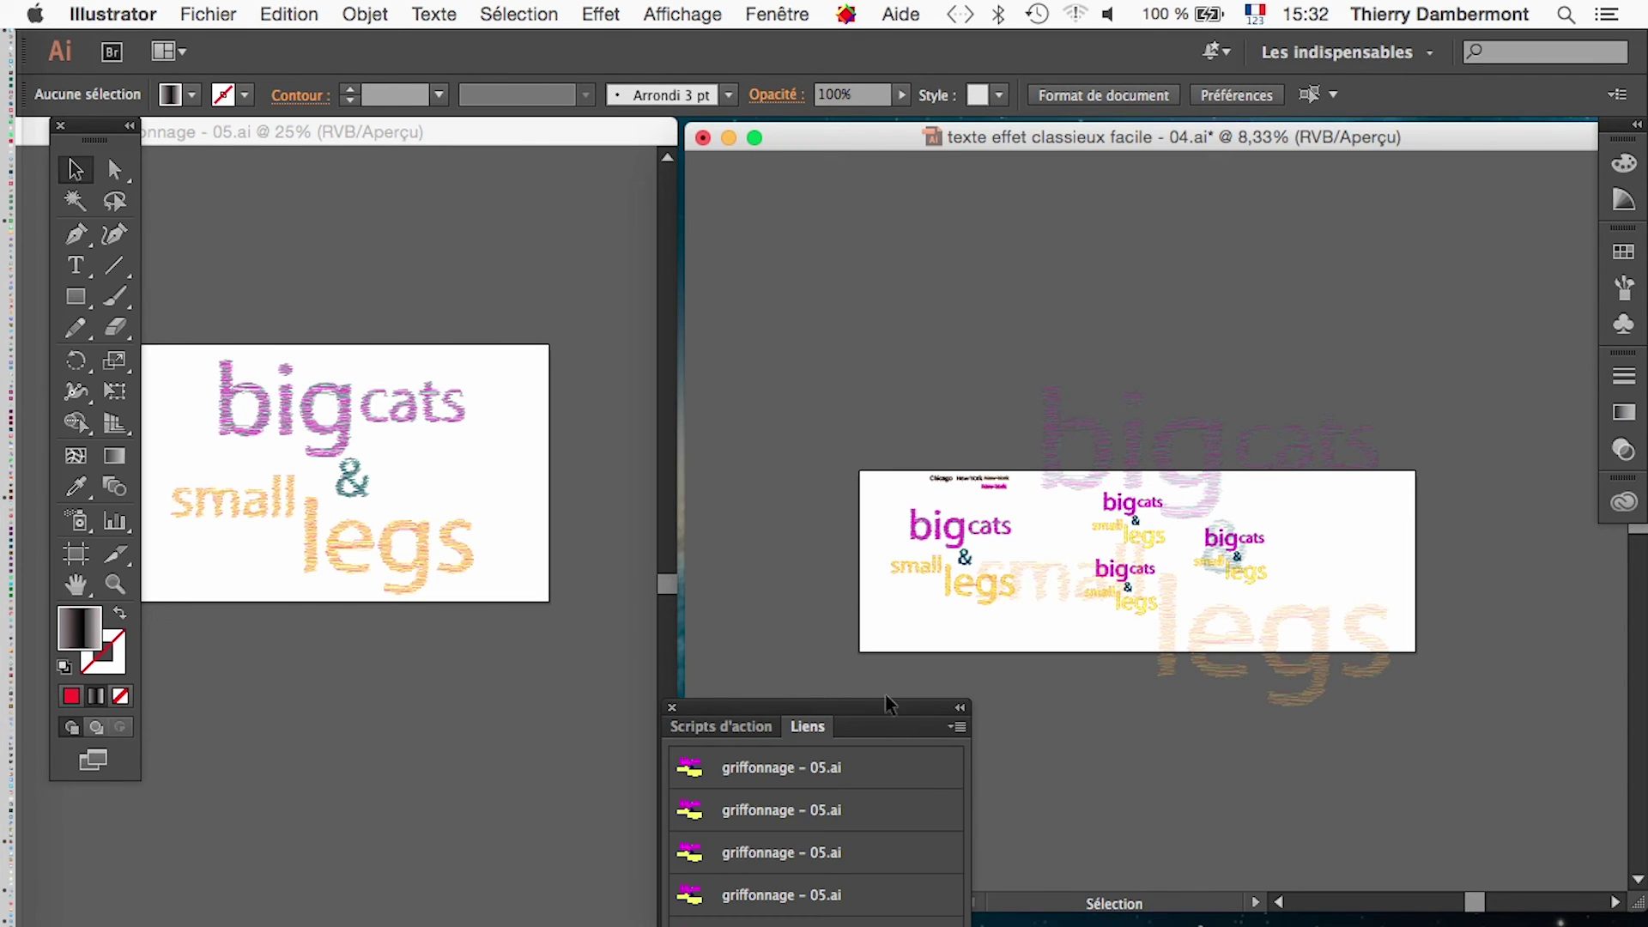
{"action": "left_click_drag", "start_coordinate": [866, 709], "coordinate": [751, 207]}
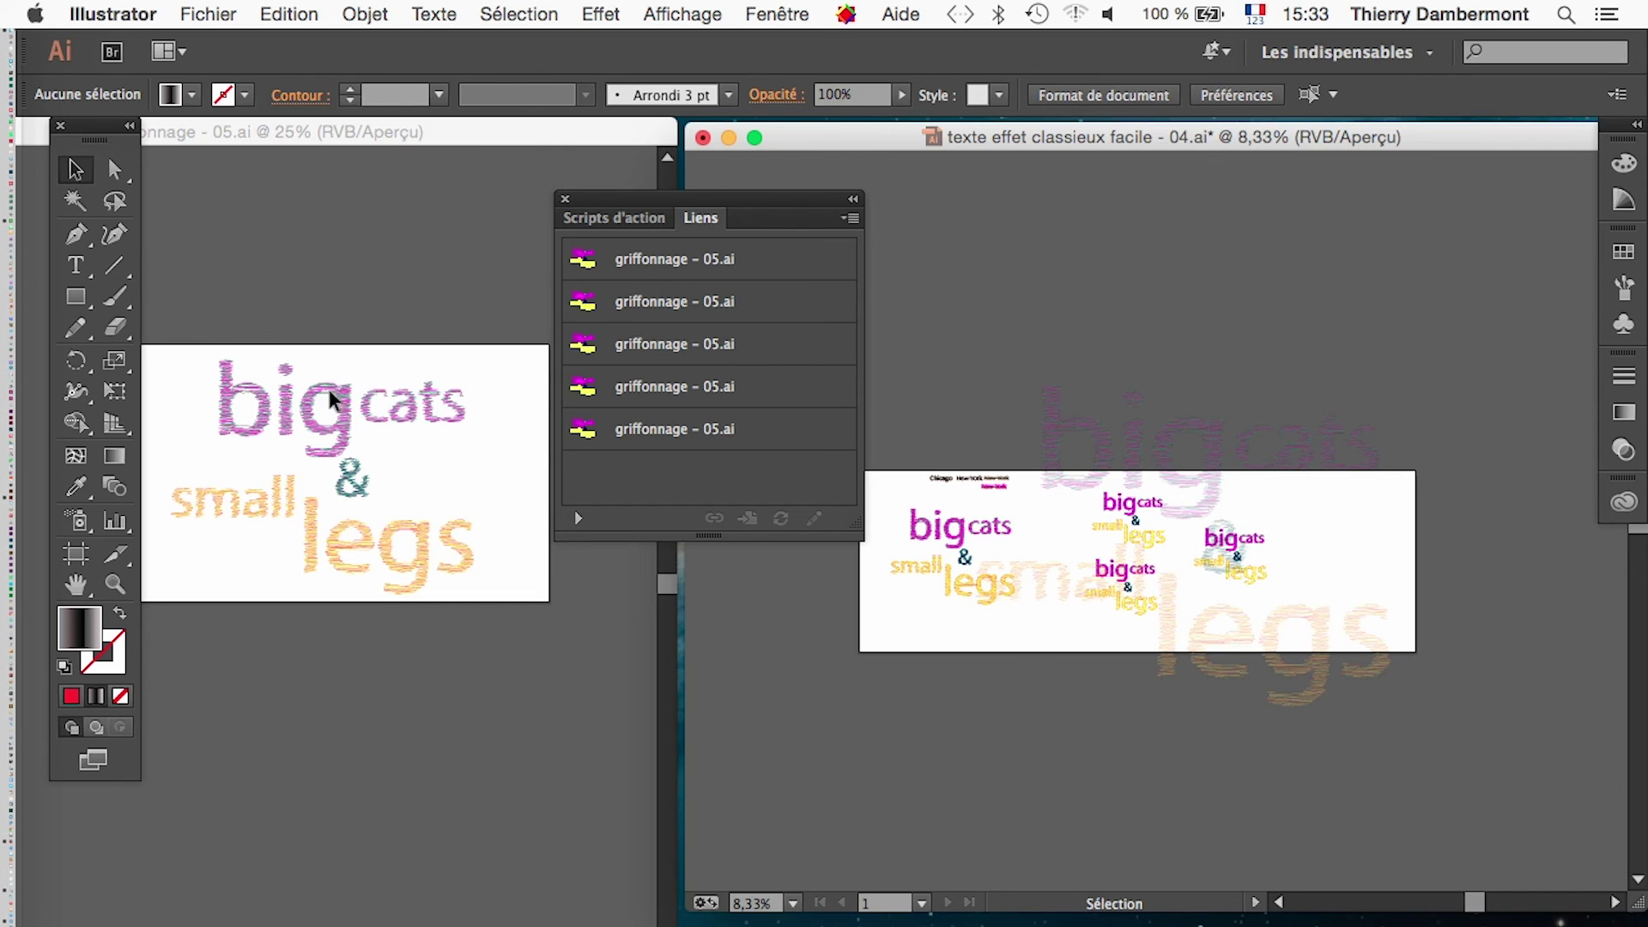
Move the word "cats" slightly down and right, away from "big", in griffonnage - 05.ai, and save the file.
{"action": "left_click", "coordinate": [415, 424]}
{"action": "left_click_drag", "start_coordinate": [424, 425], "coordinate": [463, 474]}
{"action": "left_click", "coordinate": [259, 207]}
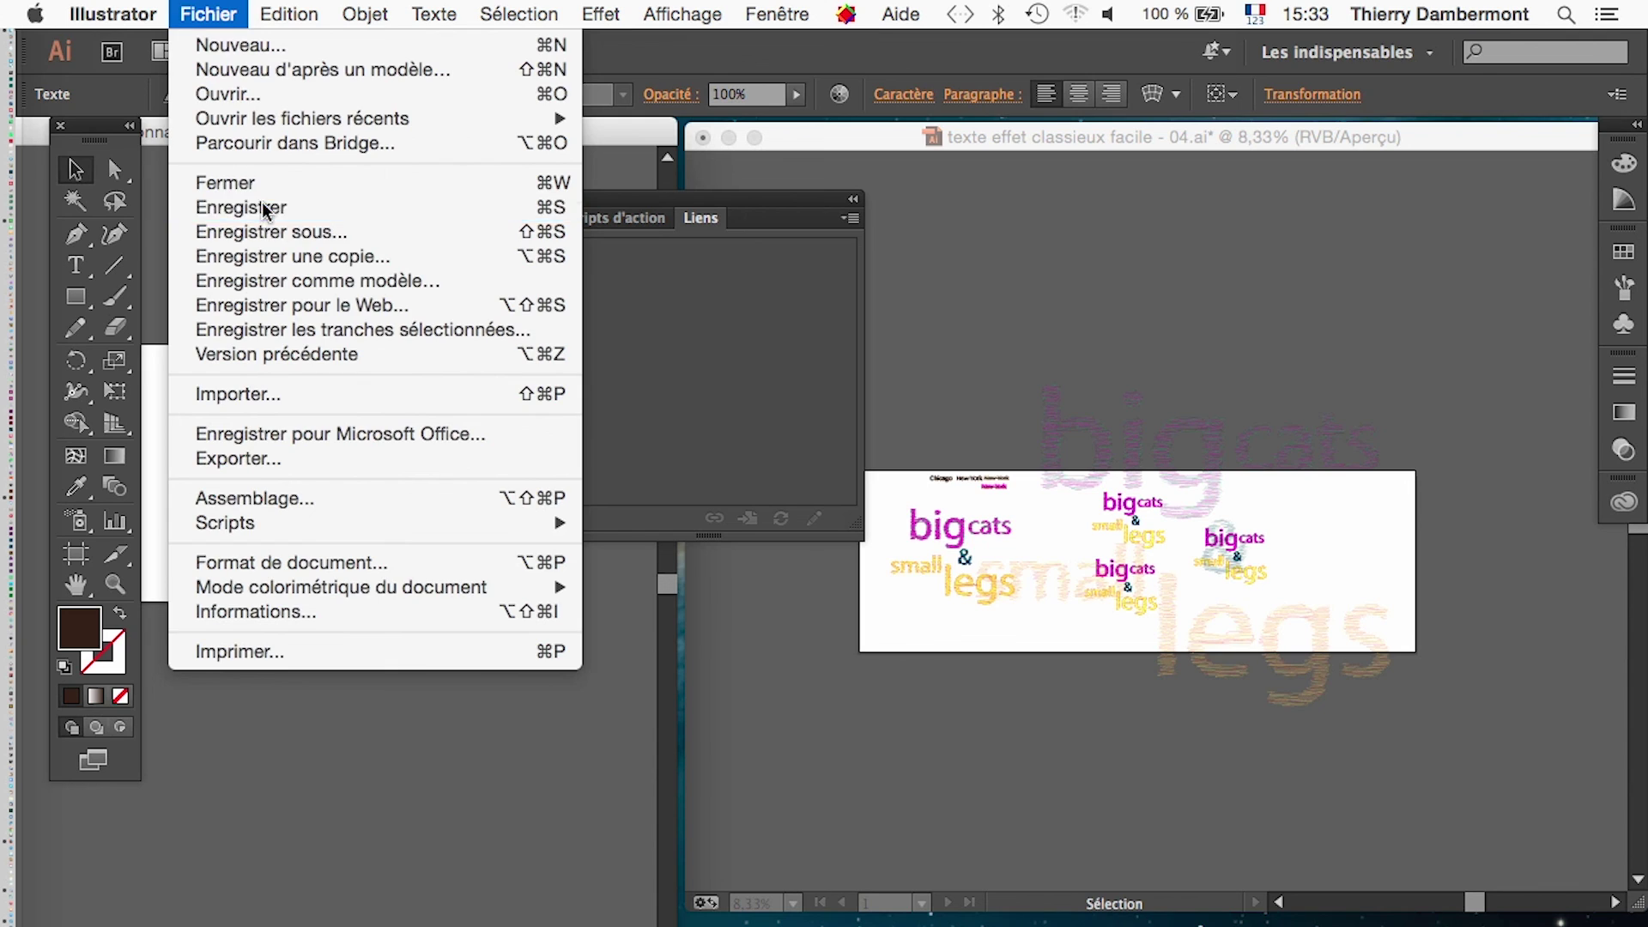
Switch to texte effet classieux facile - 04.ai and refresh every linked copy with the repositioned "cats".
{"action": "left_click", "coordinate": [951, 207]}
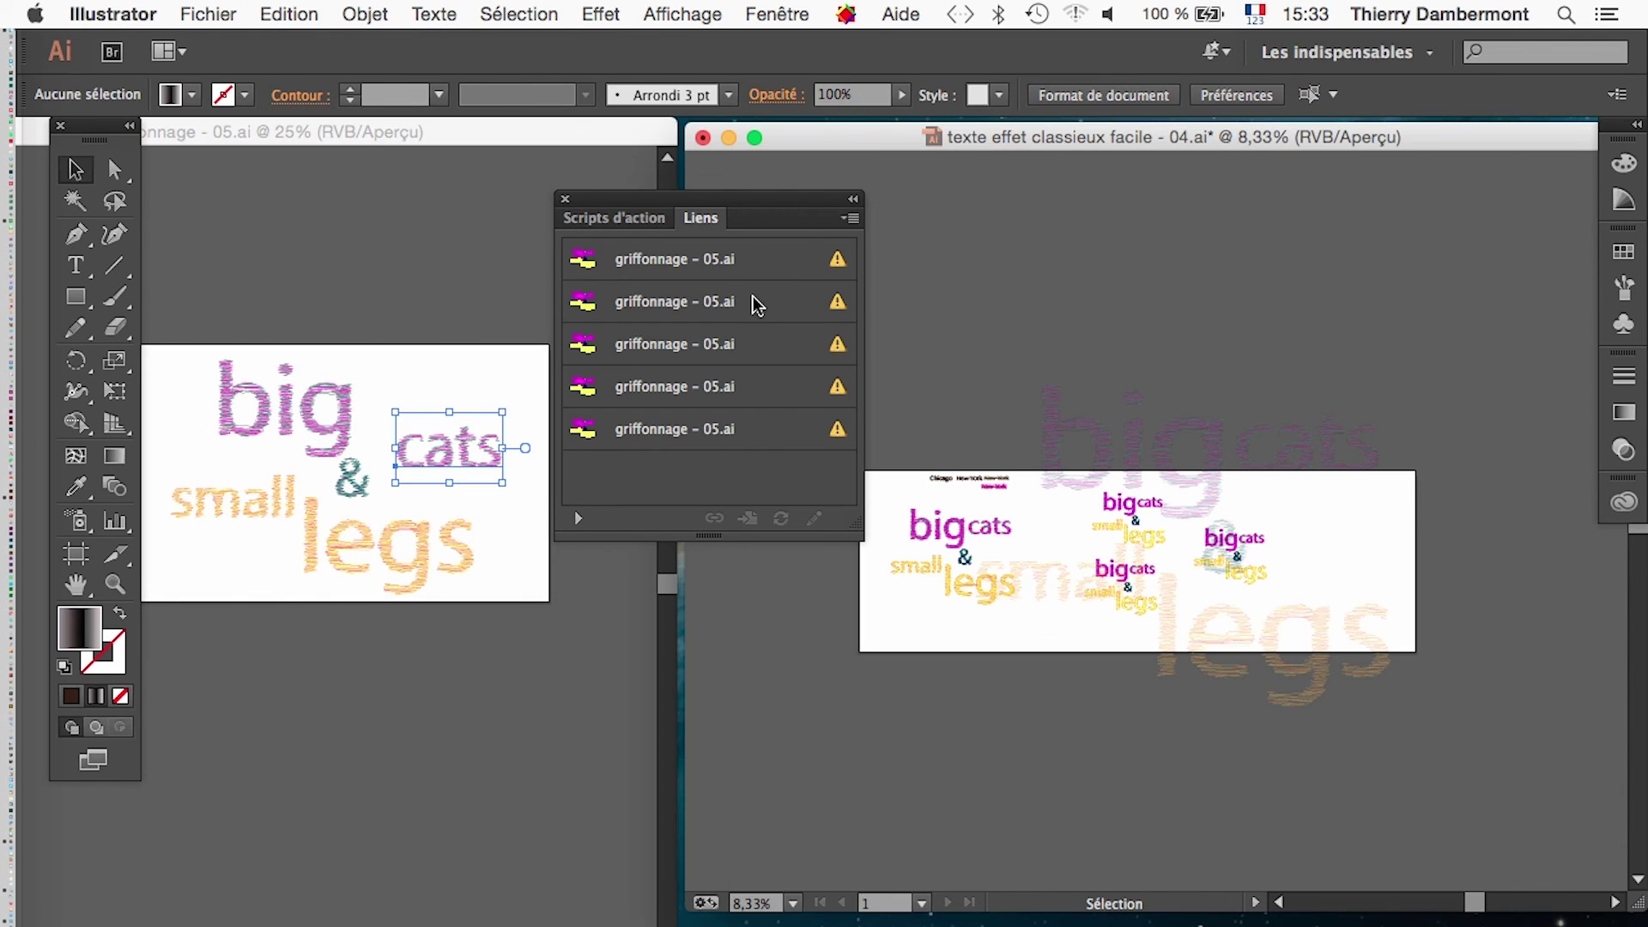
{"action": "left_click", "coordinate": [743, 271]}
{"action": "left_click", "coordinate": [752, 428], "text": "shift"}
{"action": "left_click", "coordinate": [779, 520]}
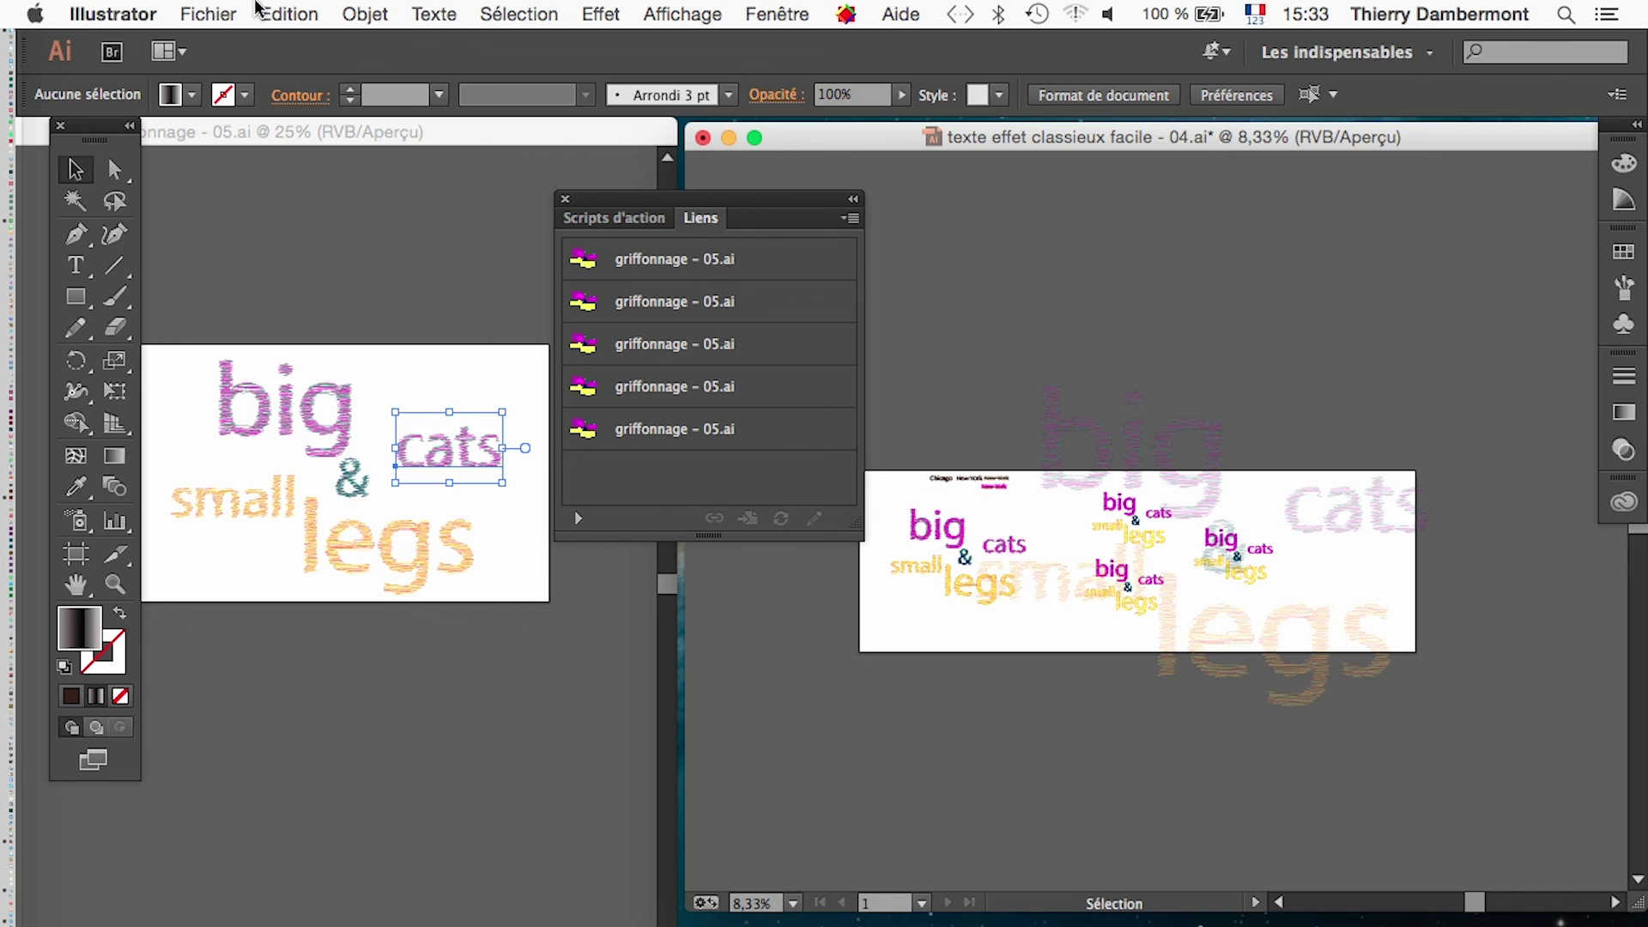
{"action": "left_click", "coordinate": [210, 14]}
{"action": "left_click", "coordinate": [285, 232]}
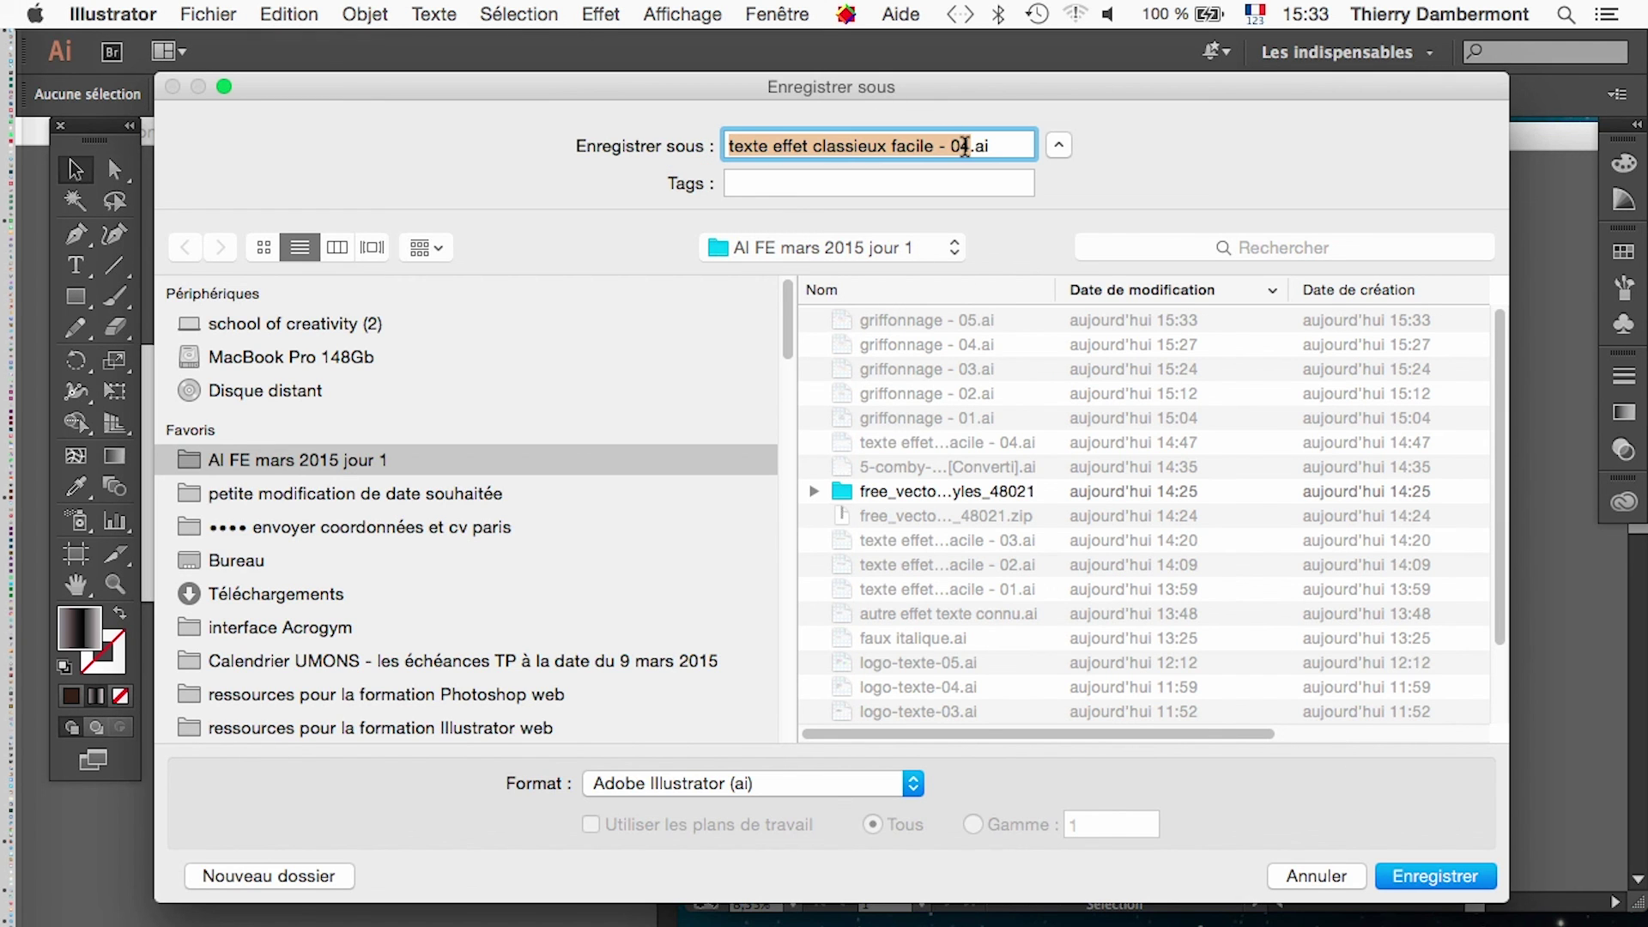
{"action": "key", "text": "Escape"}
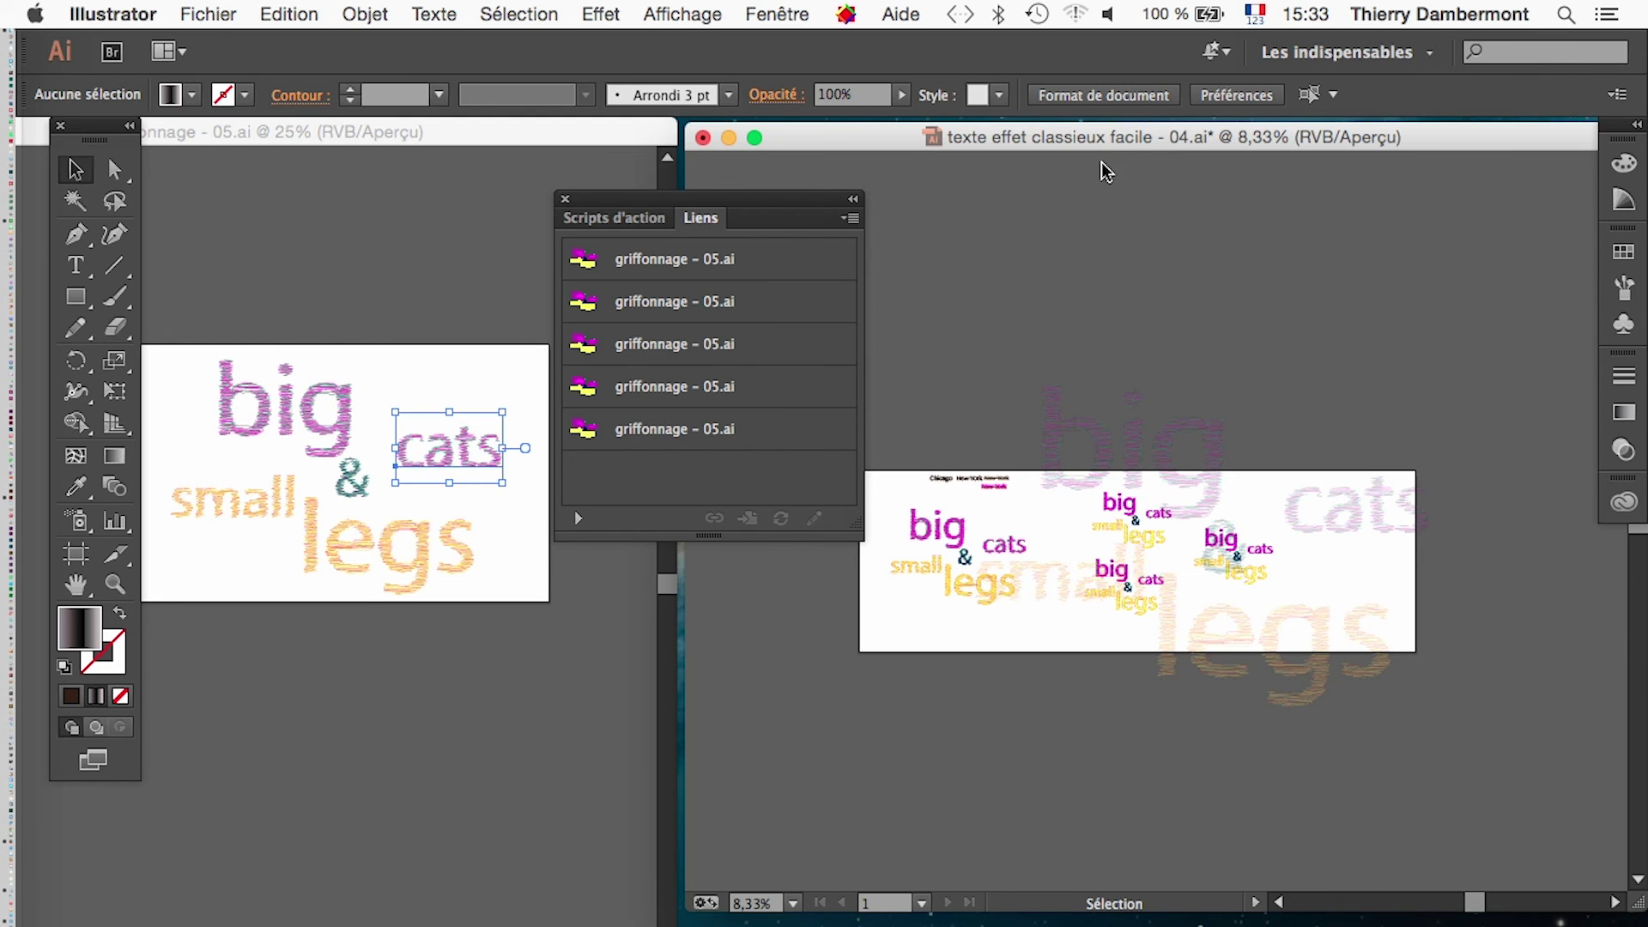
Save texte effet classieux facile - 04.ai with Save As in Adobe Illustrator (ai) format, in the AI FE mars 2015 jour 1 folder.
{"action": "left_click", "coordinate": [228, 10]}
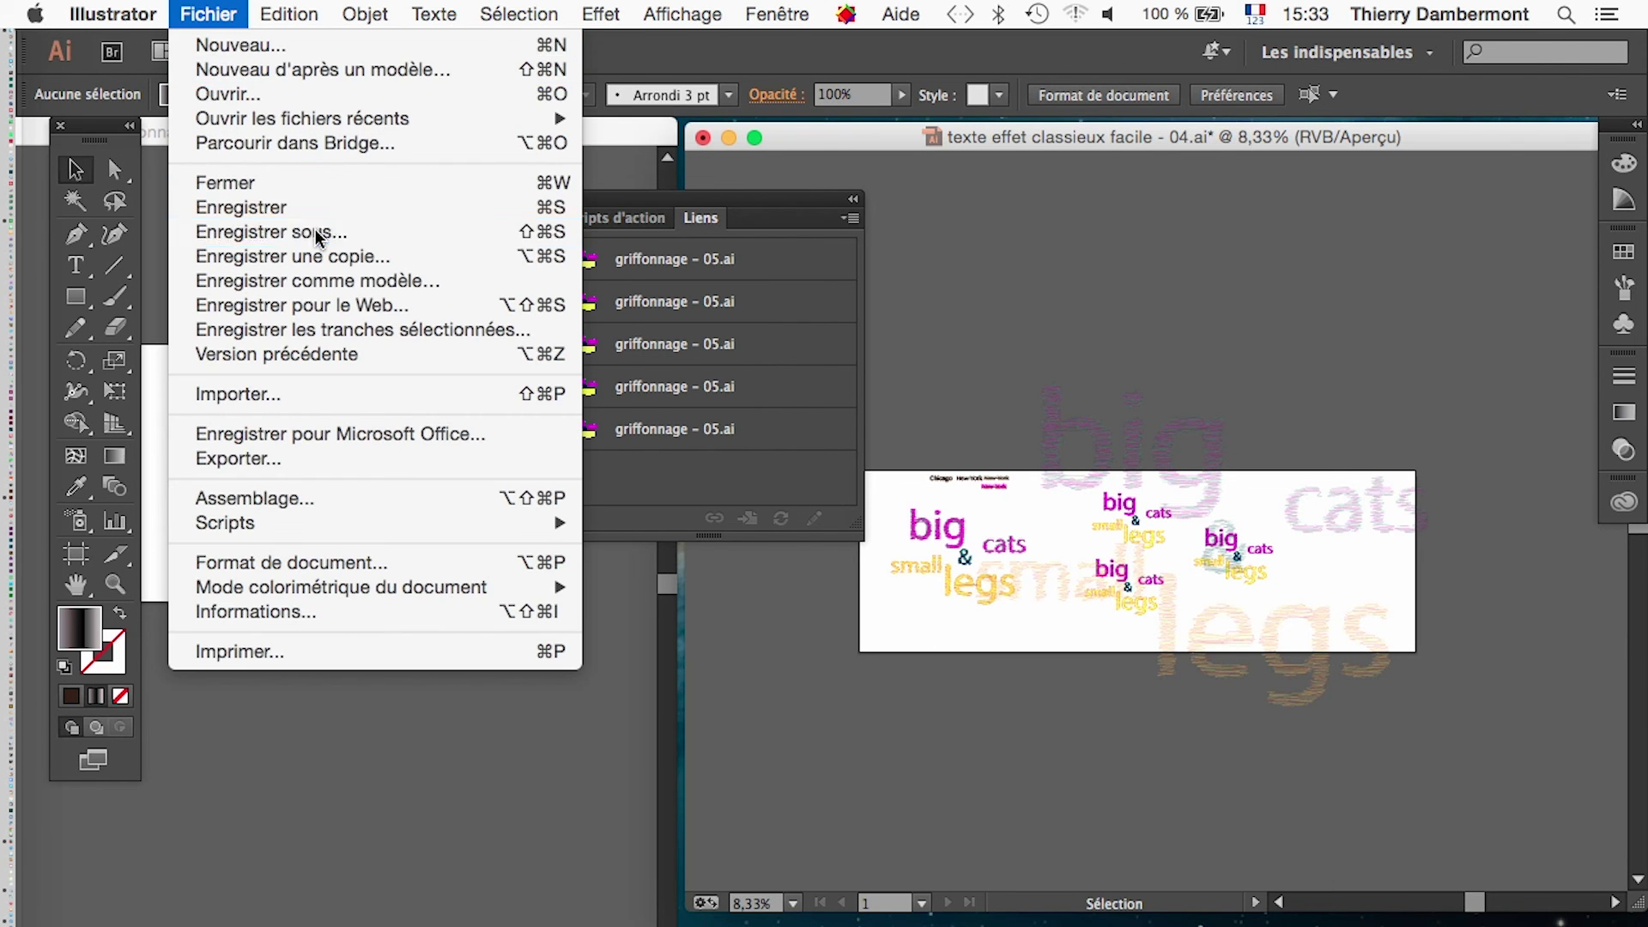
{"action": "left_click", "coordinate": [214, 232]}
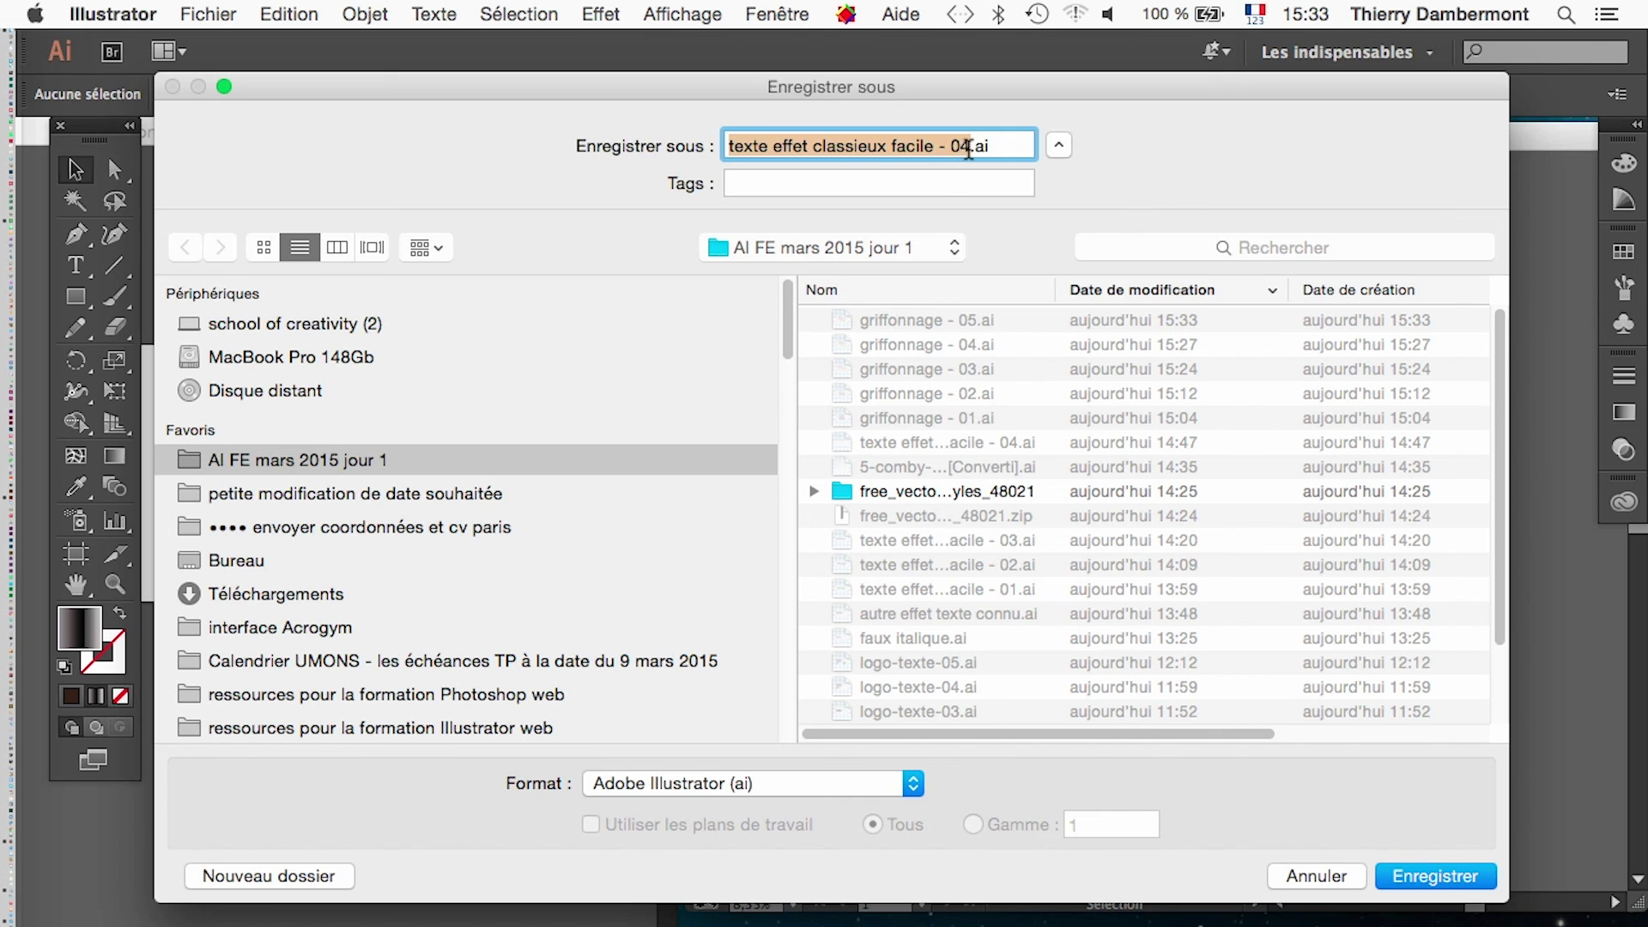
{"action": "left_click", "coordinate": [968, 148]}
{"action": "left_click_drag", "start_coordinate": [940, 90], "coordinate": [983, 154]}
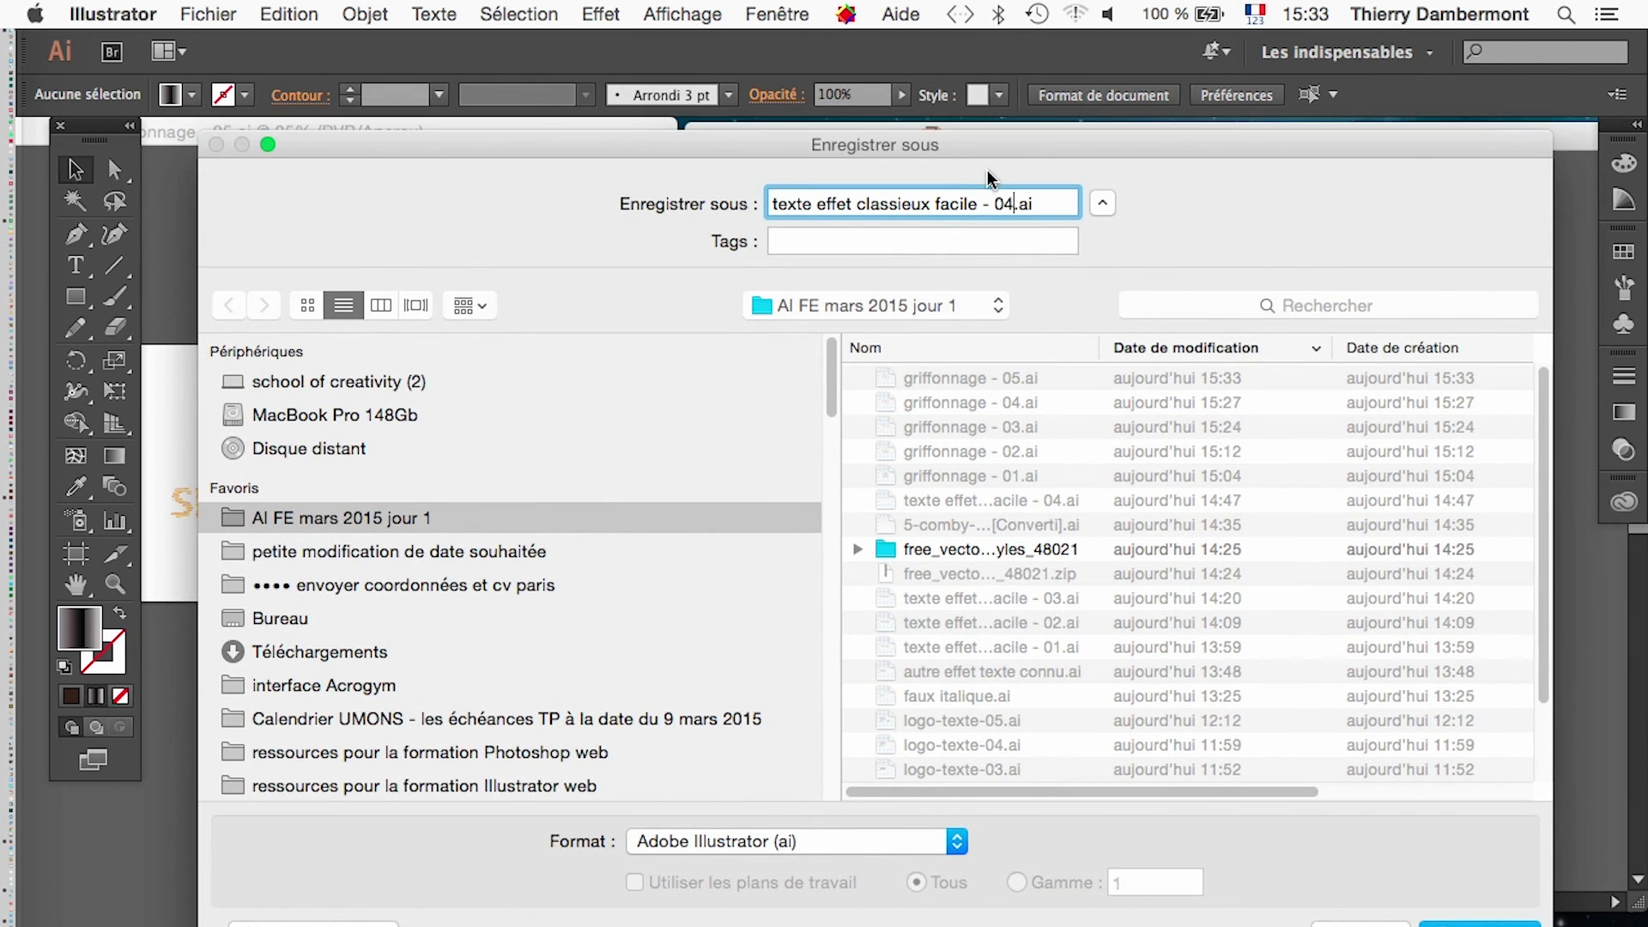
{"action": "left_click", "coordinate": [1459, 923]}
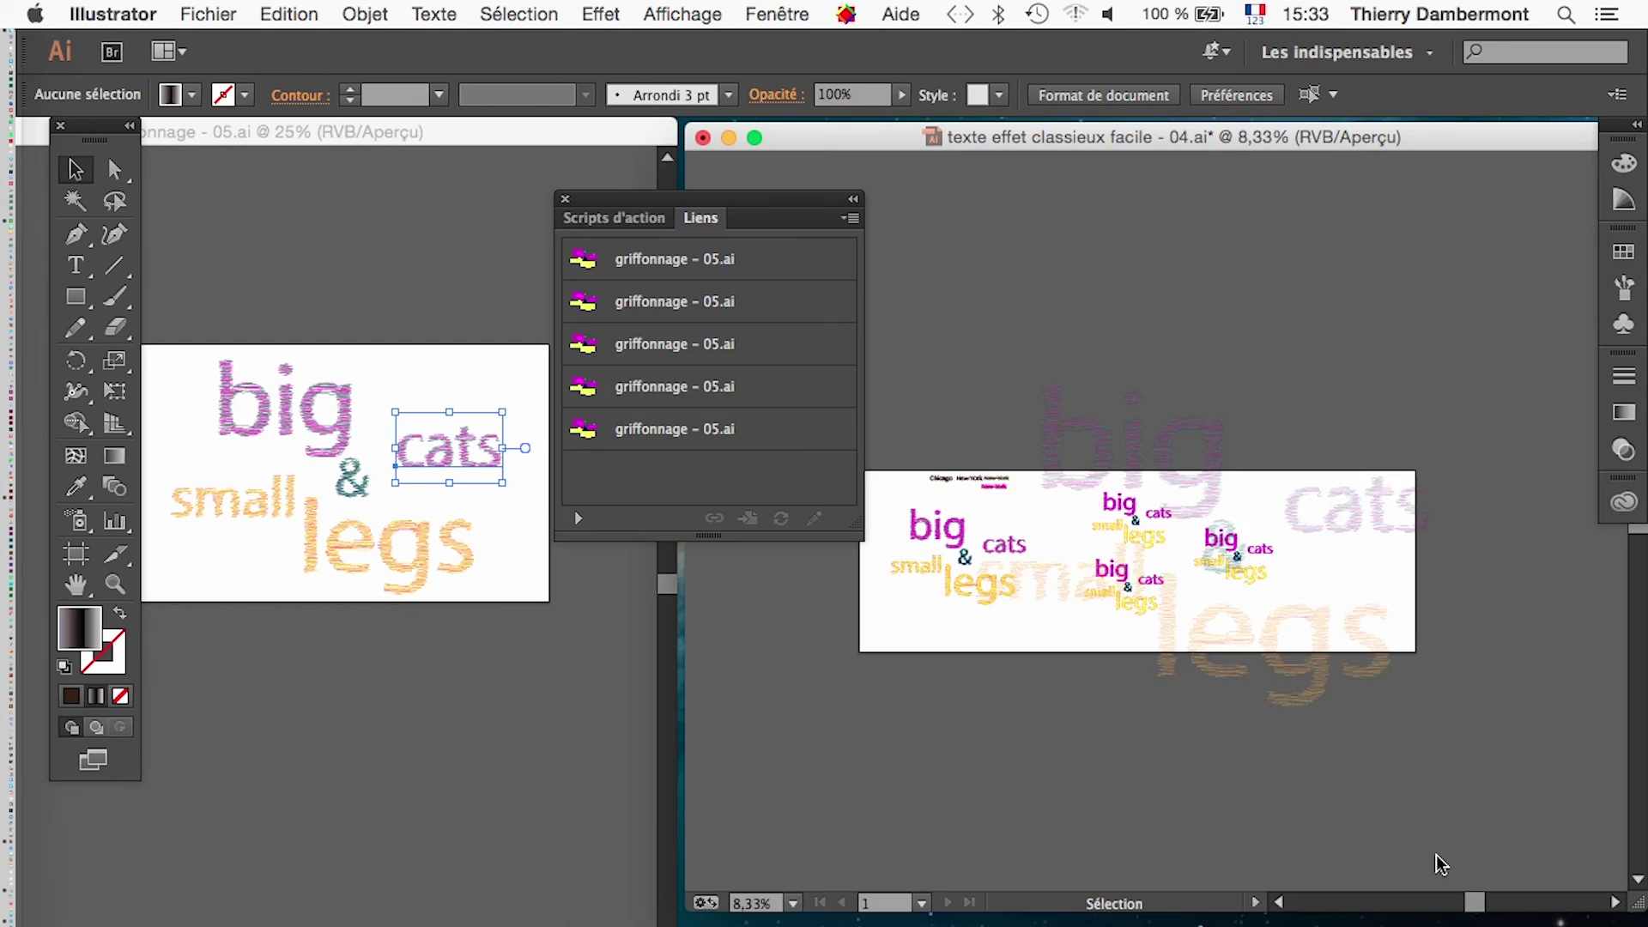